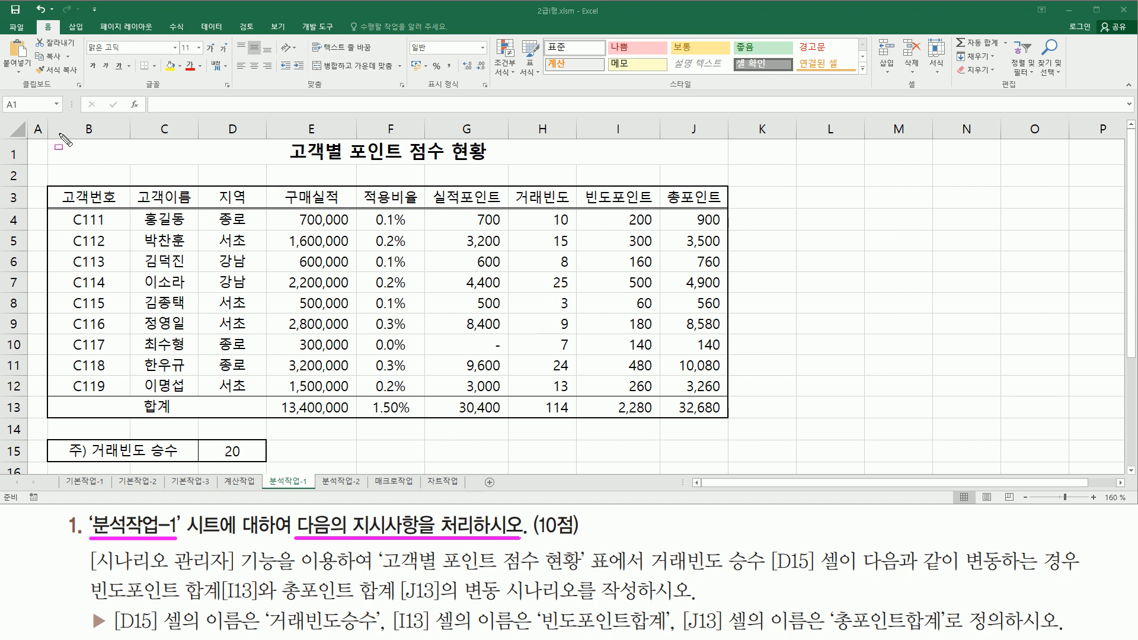
# - Examine the scenario task on the 분석작업-1 sheet, locating changing cell D15 and result cells I13 and J13
pyautogui.moveTo(49, 138)
pyautogui.mouseDown()
pyautogui.moveTo(348, 370)
pyautogui.moveTo(610, 444)
pyautogui.moveTo(754, 470)
pyautogui.moveTo(738, 472)
pyautogui.mouseUp()
pyautogui.press('Escape')
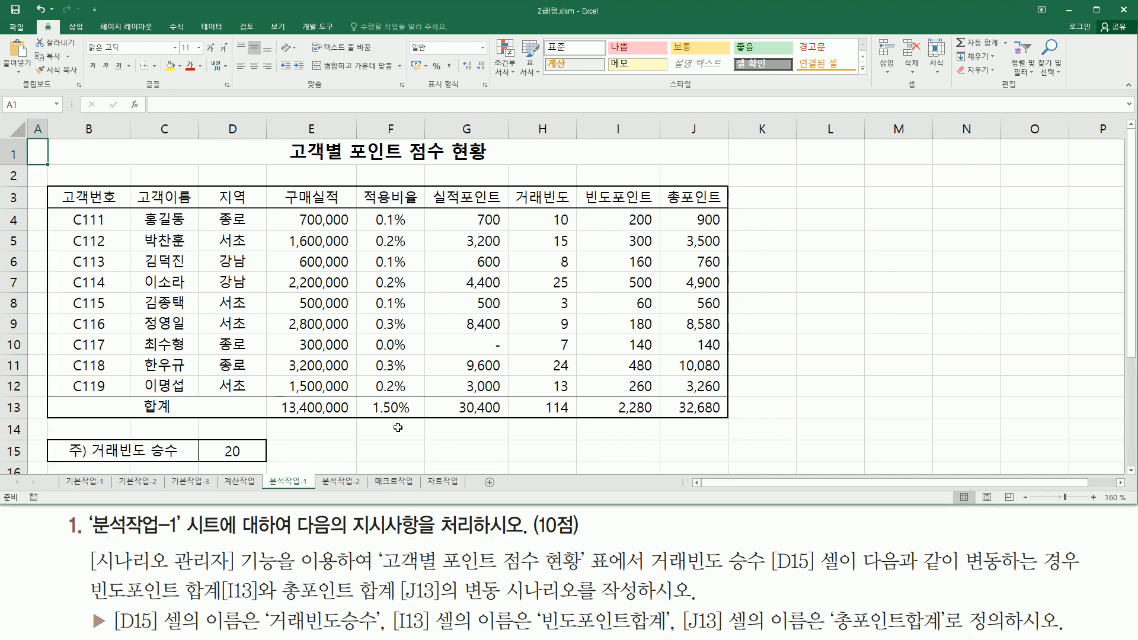
pyautogui.scroll(-3, 398, 428)
pyautogui.scroll(3, 398, 428)
pyautogui.scroll(1, 398, 428)
pyautogui.moveTo(90, 577)
pyautogui.mouseDown()
pyautogui.moveTo(288, 595)
pyautogui.moveTo(290, 562)
pyautogui.moveTo(276, 545)
pyautogui.mouseUp()
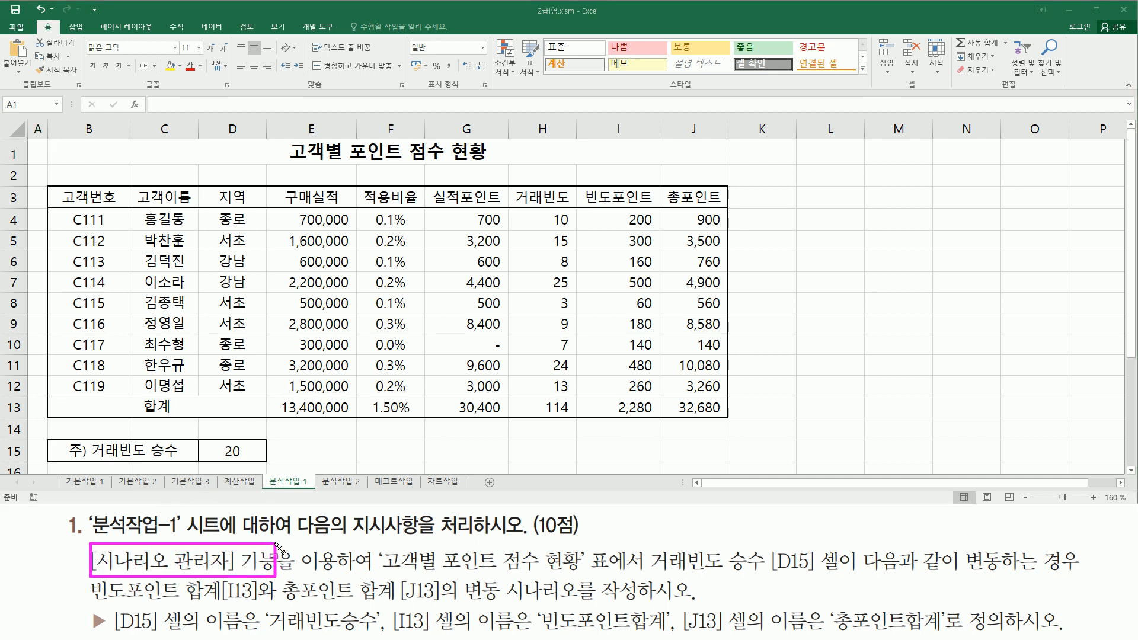
pyautogui.moveTo(383, 574); pyautogui.dragTo(584, 573)
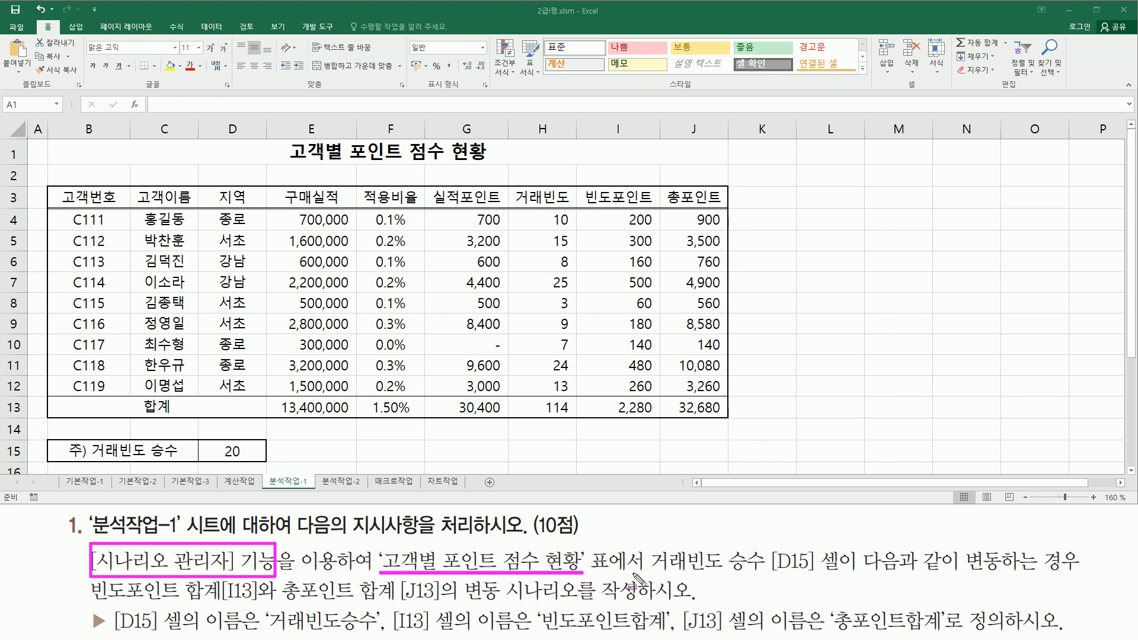
pyautogui.moveTo(646, 541)
pyautogui.mouseDown()
pyautogui.moveTo(649, 575)
pyautogui.moveTo(807, 543)
pyautogui.moveTo(821, 584)
pyautogui.moveTo(845, 578)
pyautogui.mouseUp()
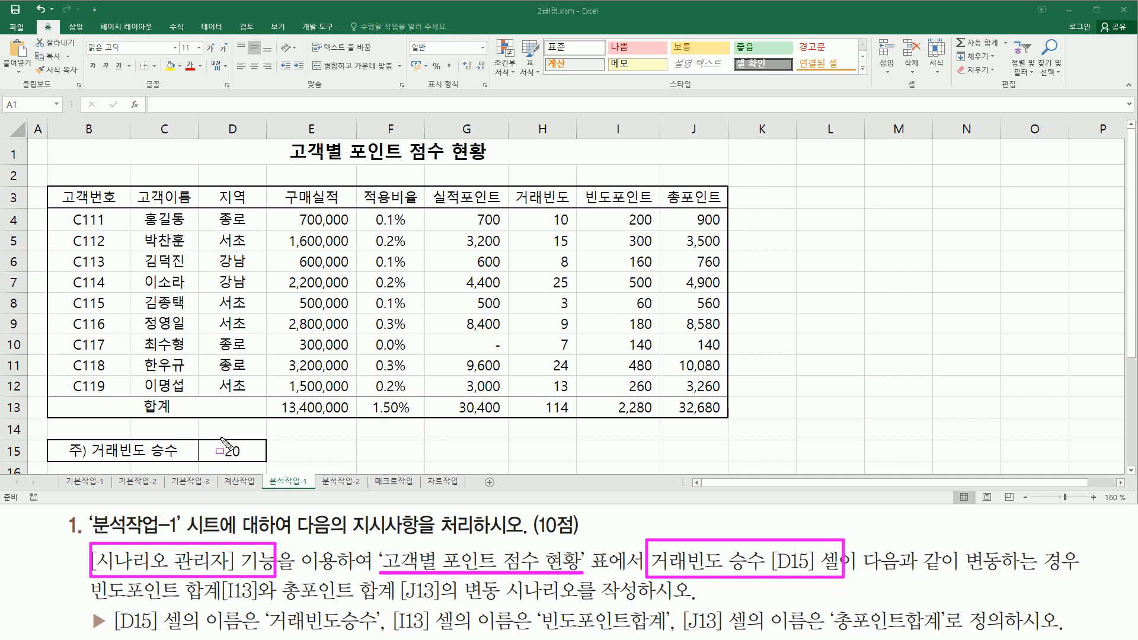
pyautogui.moveTo(203, 437); pyautogui.dragTo(257, 462)
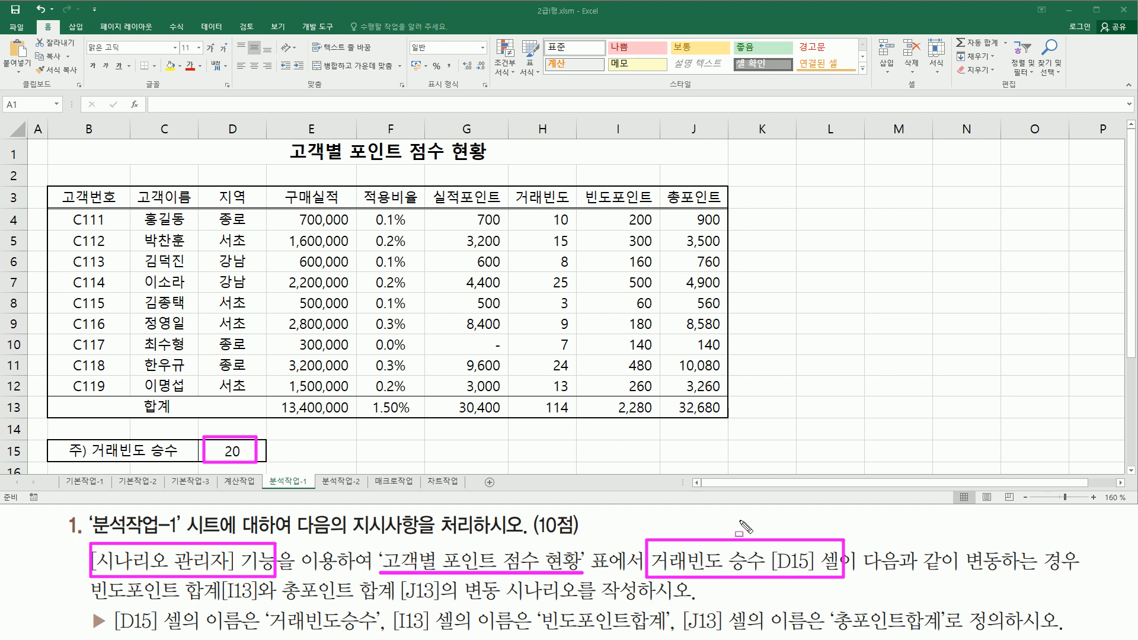
pyautogui.moveTo(861, 574); pyautogui.dragTo(1085, 576)
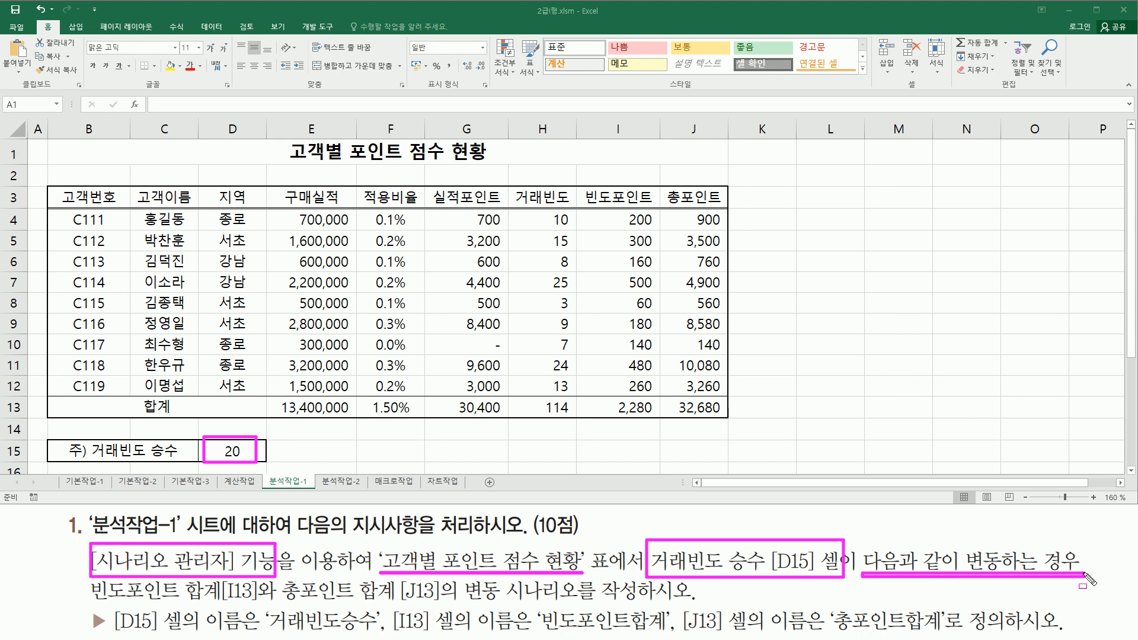
pyautogui.moveTo(94, 607); pyautogui.dragTo(262, 607)
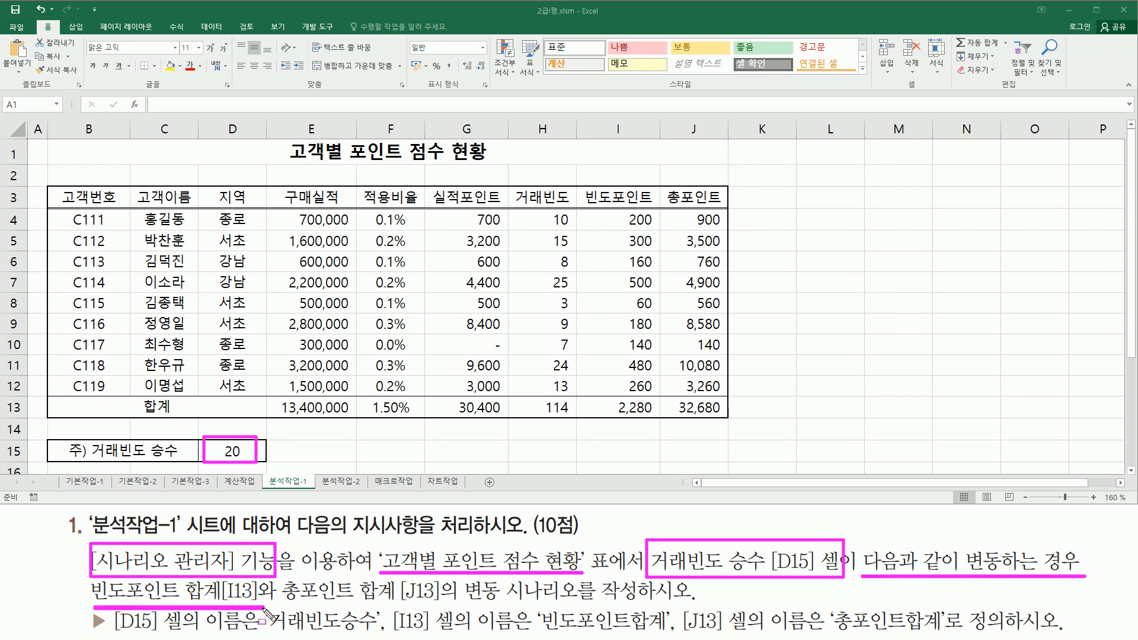
pyautogui.moveTo(590, 395); pyautogui.dragTo(661, 421)
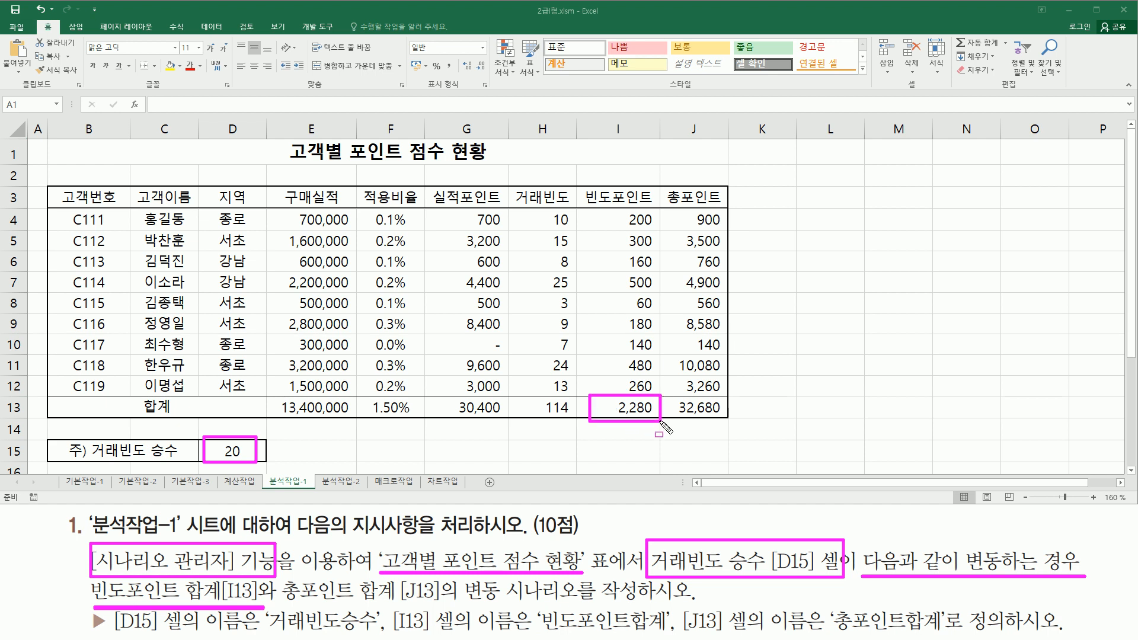
pyautogui.moveTo(281, 605); pyautogui.dragTo(457, 605)
pyautogui.moveTo(676, 403)
pyautogui.mouseDown()
pyautogui.moveTo(670, 422)
pyautogui.moveTo(733, 422)
pyautogui.mouseUp()
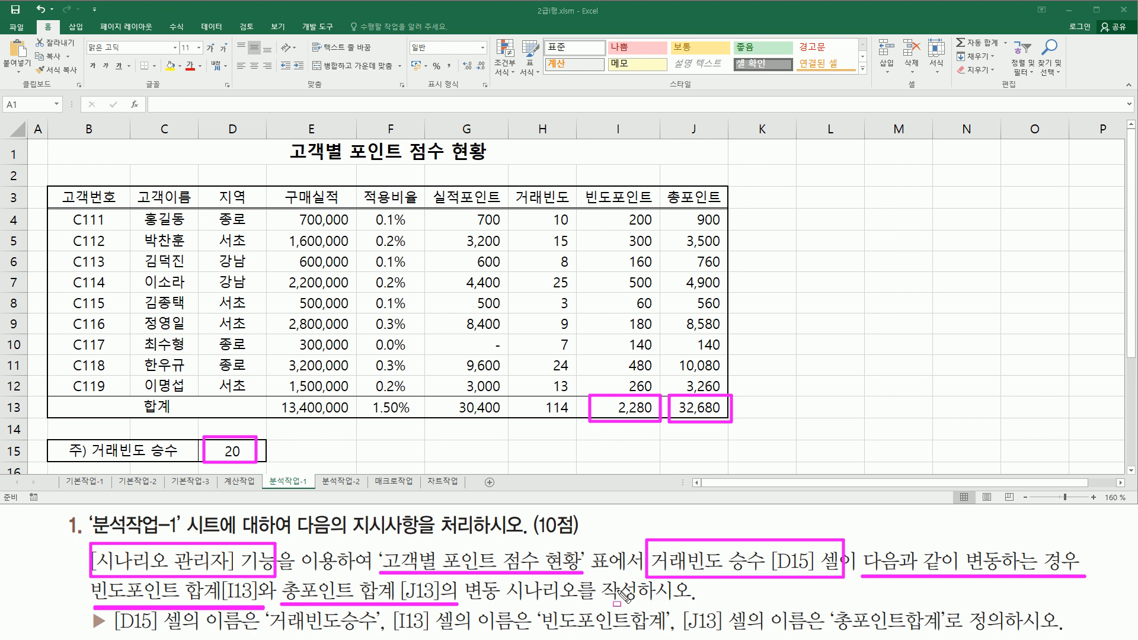
pyautogui.press('Escape')
# - Enter the notes "1. 이름정의" in cell L4 and "2. 시나리오" in cell L5
pyautogui.click(830, 218)
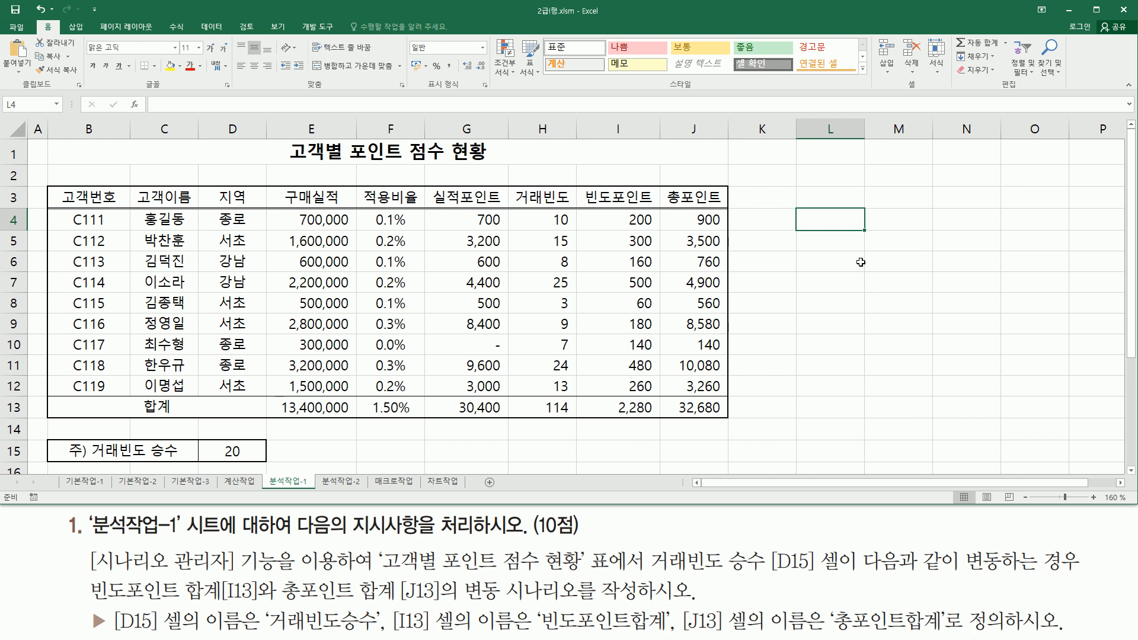
pyautogui.write('1.')
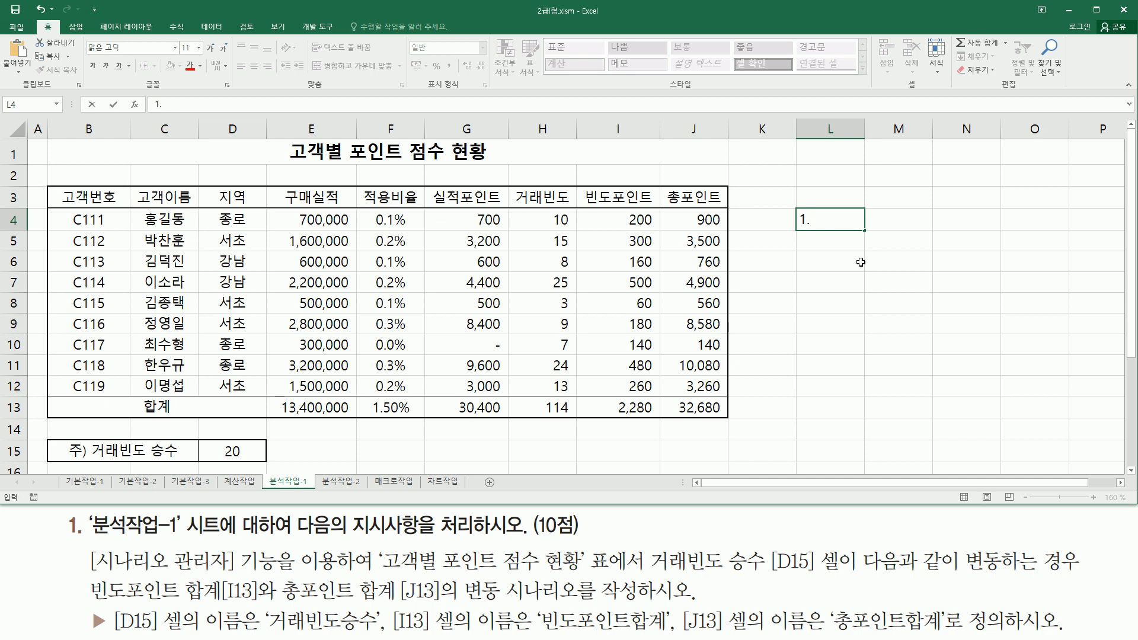
pyautogui.write(' dlf')
pyautogui.press('BackSpace')
pyautogui.press('BackSpace')
pyautogui.write('이름저ㅇ의')
pyautogui.press('Return')
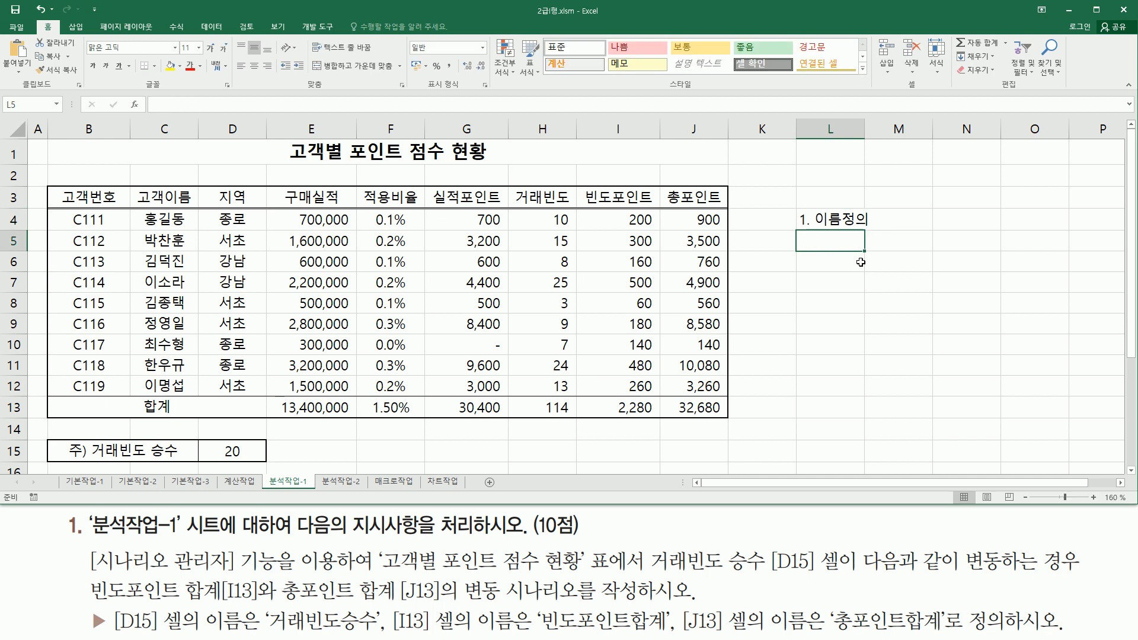
pyautogui.write('2. 시나리오')
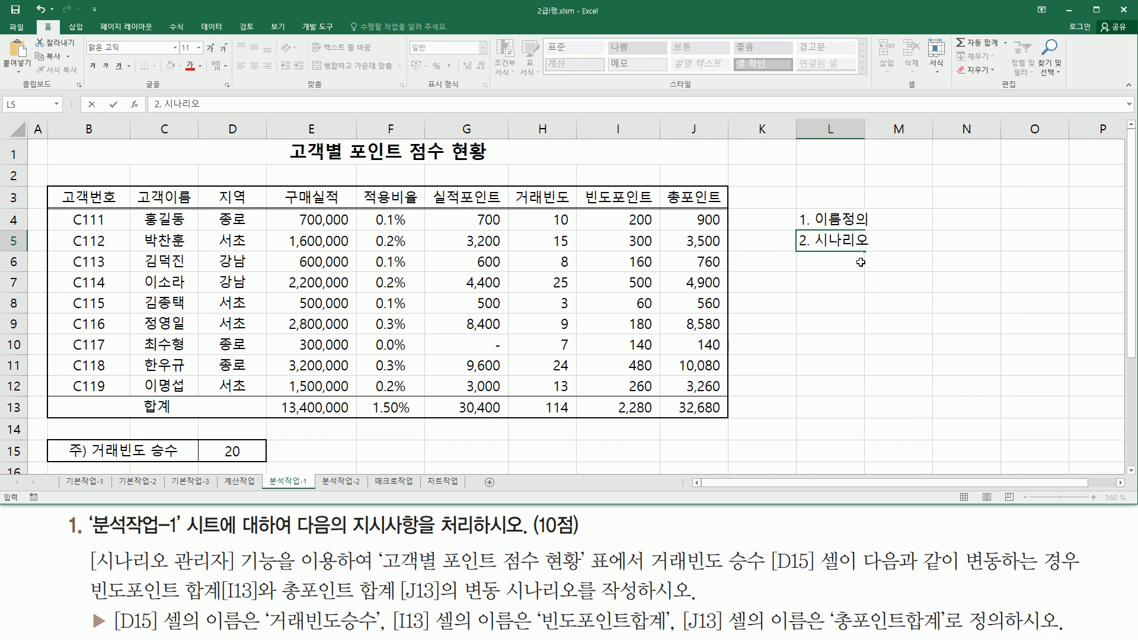
pyautogui.press('Return')
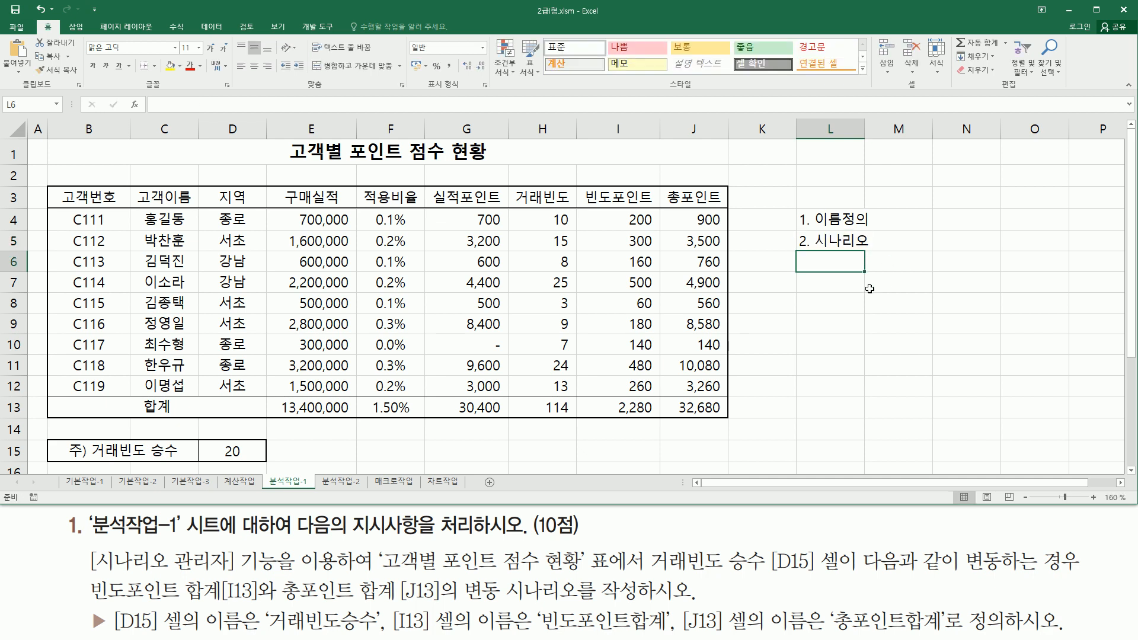
pyautogui.moveTo(801, 207)
pyautogui.mouseDown()
pyautogui.moveTo(804, 222)
pyautogui.moveTo(900, 246)
pyautogui.moveTo(877, 230)
pyautogui.mouseUp()
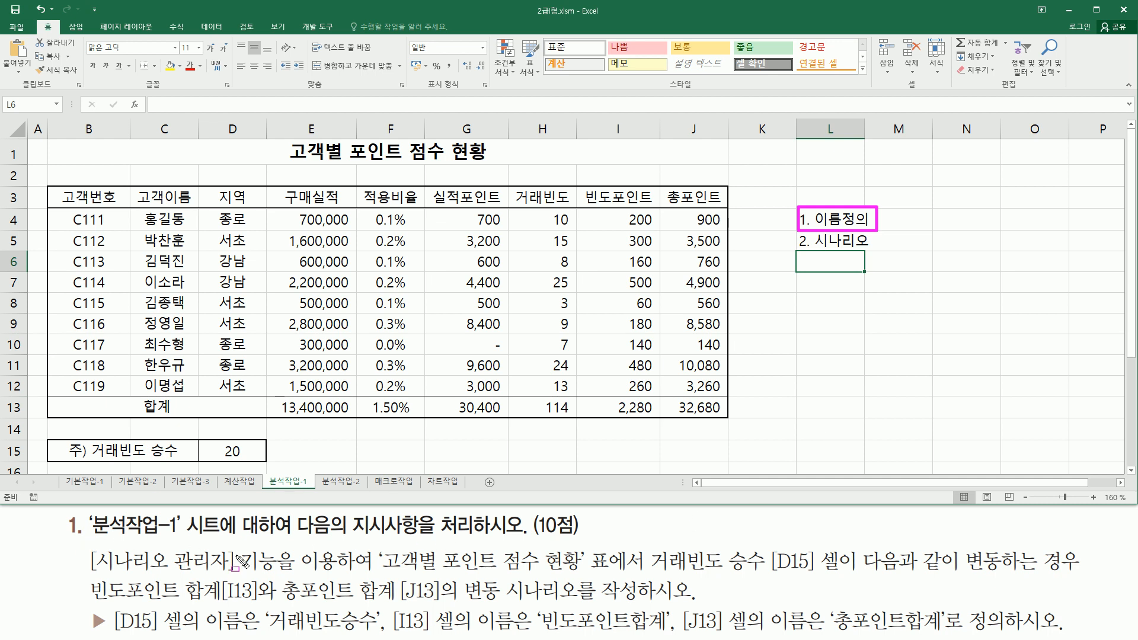
pyautogui.press('Escape')
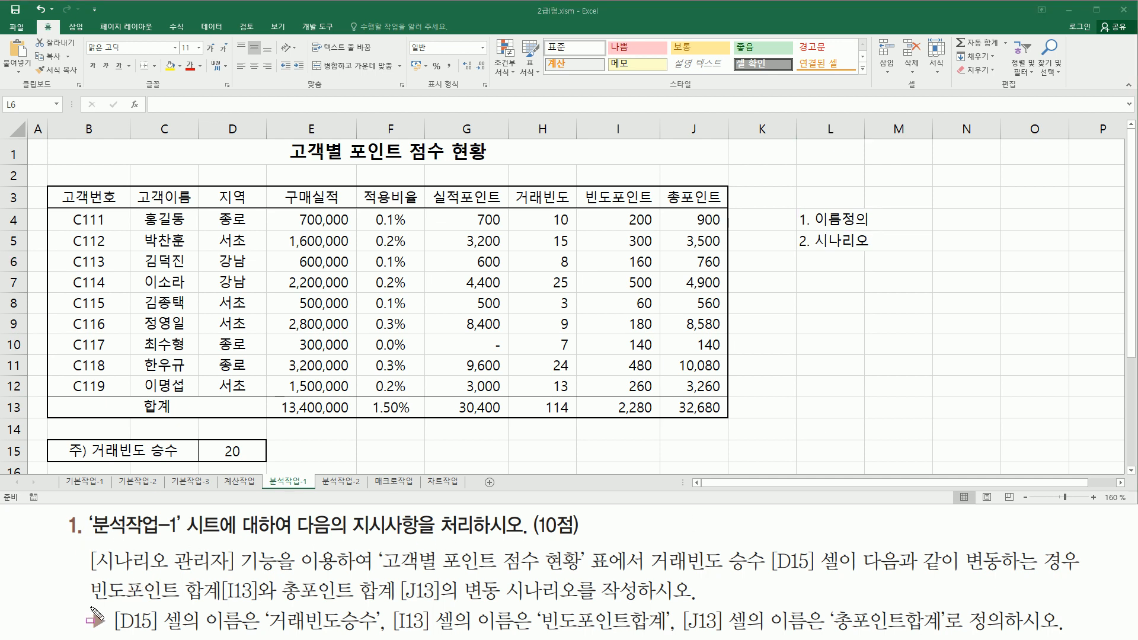
pyautogui.moveTo(89, 605)
pyautogui.mouseDown()
pyautogui.moveTo(107, 637)
pyautogui.moveTo(383, 636)
pyautogui.mouseUp()
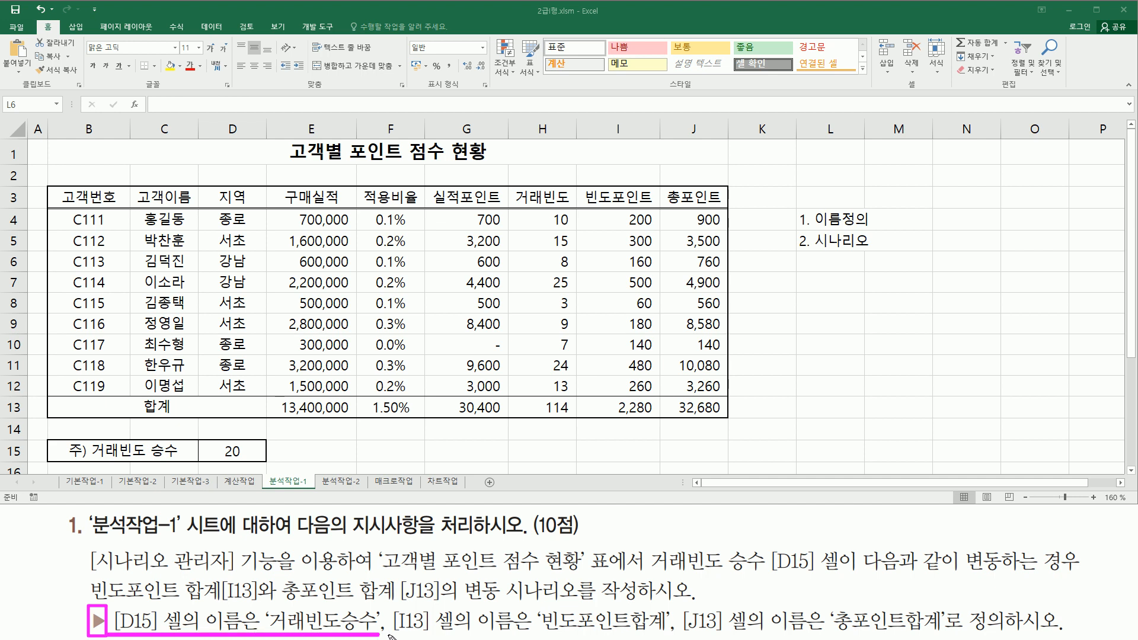
pyautogui.moveTo(393, 635); pyautogui.dragTo(970, 635)
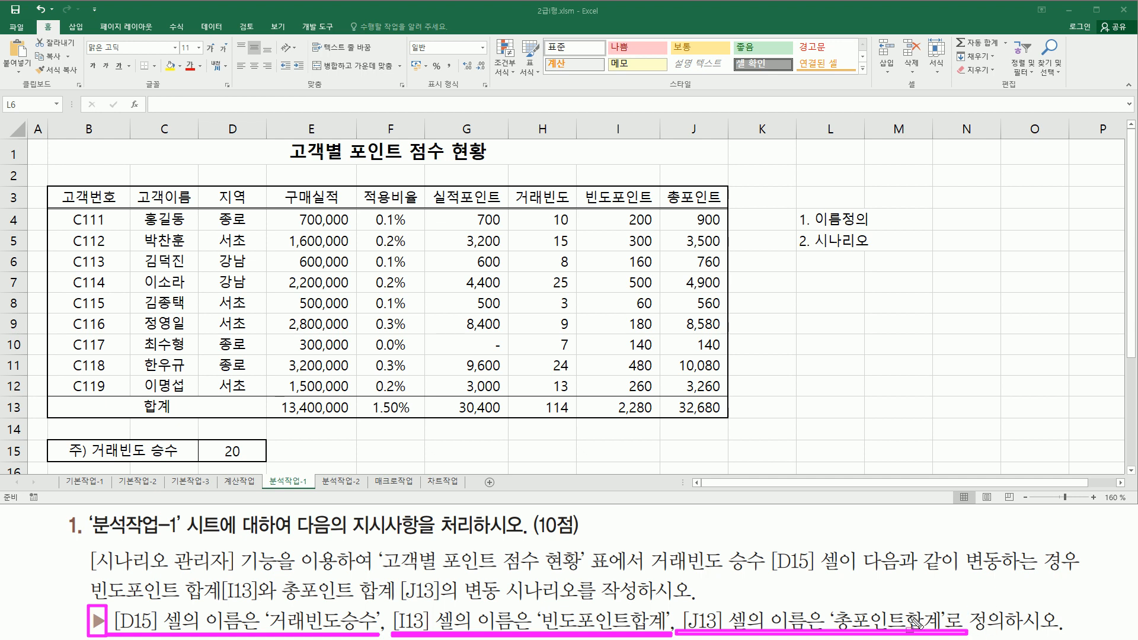
pyautogui.press('Escape')
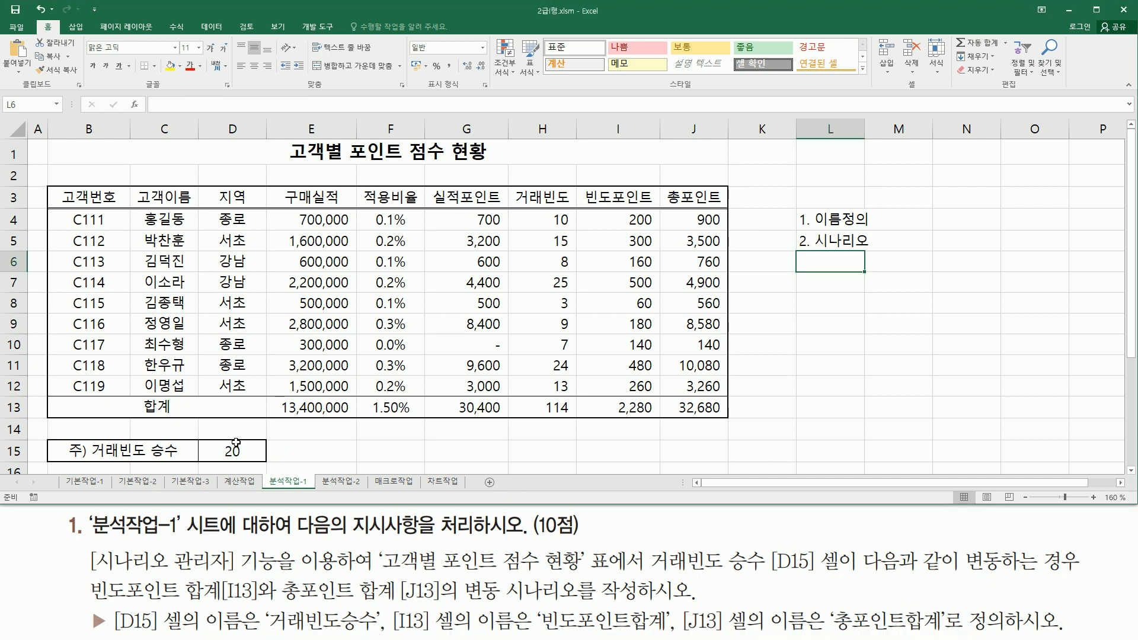
# - Define the name 거래빈도승수 for cell D15
pyautogui.click(233, 451)
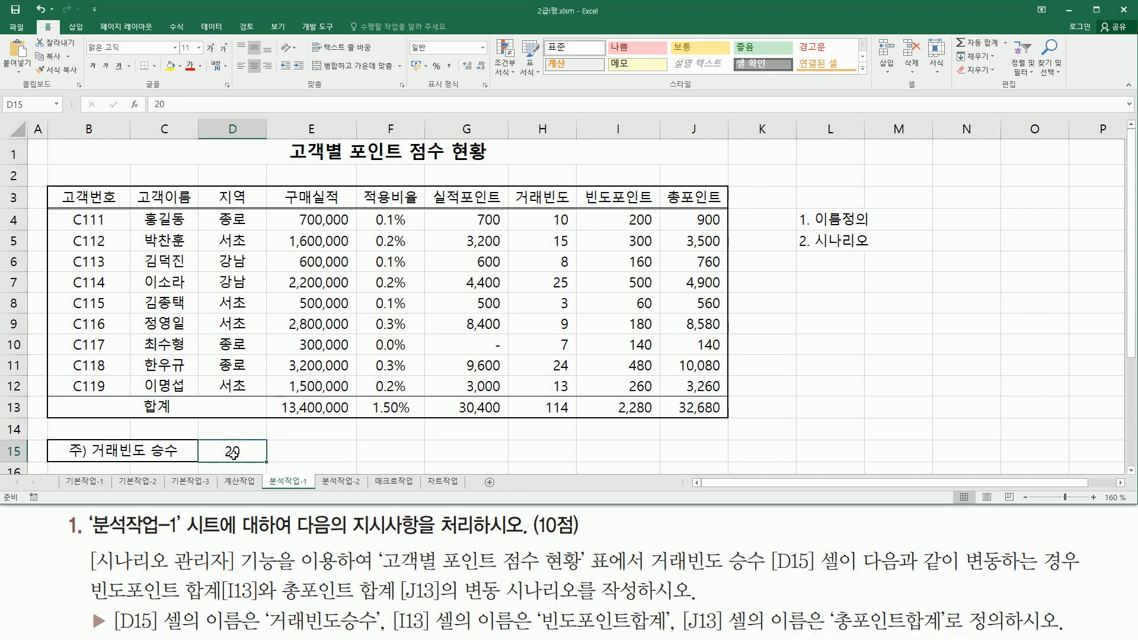
pyautogui.hotkey('ctrl', '2')
pyautogui.moveTo(3, 89)
pyautogui.mouseDown()
pyautogui.moveTo(10, 111)
pyautogui.moveTo(59, 118)
pyautogui.mouseUp()
pyautogui.press('Escape')
pyautogui.click(38, 105)
pyautogui.write('거래빈도')
pyautogui.write('승수')
pyautogui.press('Return')
# - Define the name 빈도포인트합계 for the frequency-point total in cell I13
pyautogui.click(614, 413)
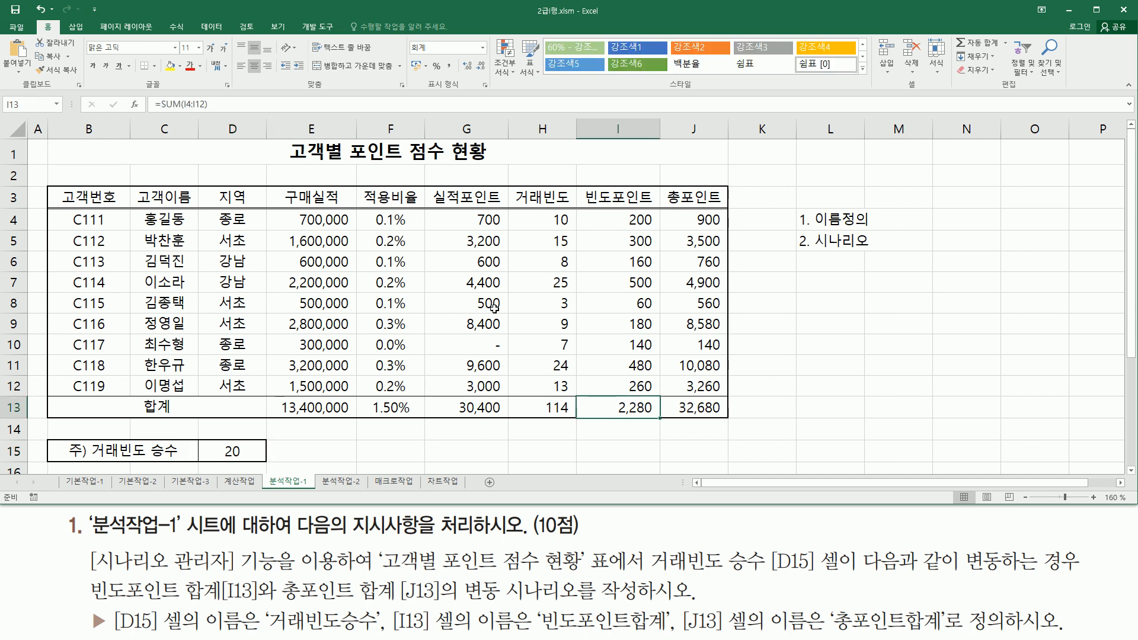
pyautogui.click(43, 102)
pyautogui.write('빈도포인트')
pyautogui.write('합계')
pyautogui.press('Return')
# - Define the name 총포인트합계 for the total-point sum in cell J13
pyautogui.click(687, 408)
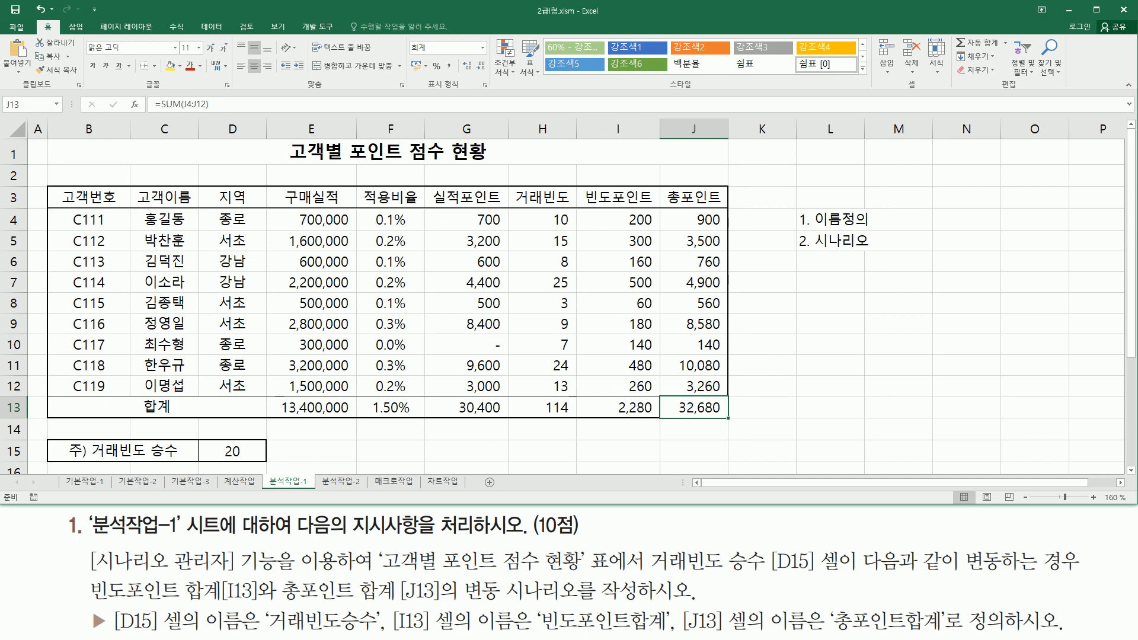
pyautogui.click(40, 104)
pyautogui.write('초ㅇ포인트합ㄱㅖ')
pyautogui.press('Return')
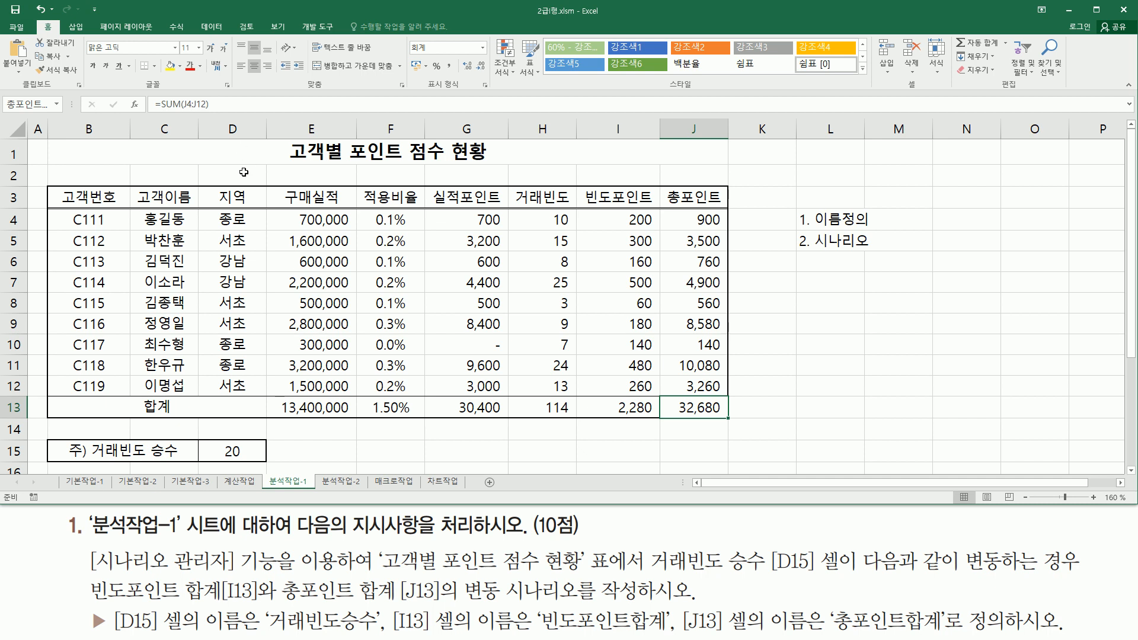
# - Open the Name Manager and widen its name column to check the defined names in full
pyautogui.click(180, 27)
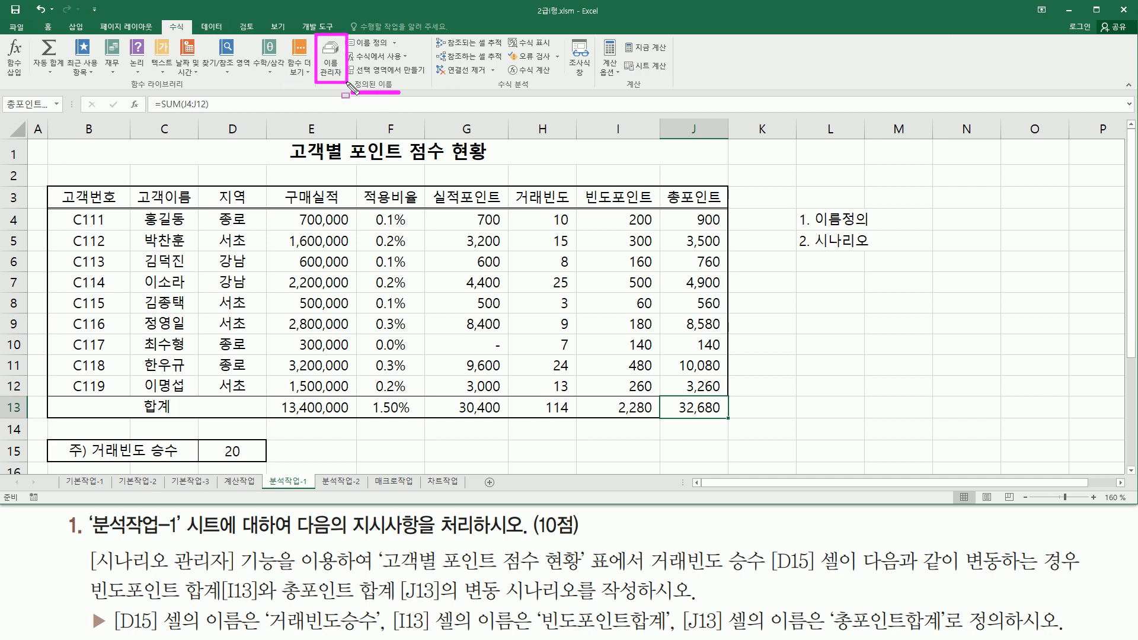
pyautogui.click(330, 60)
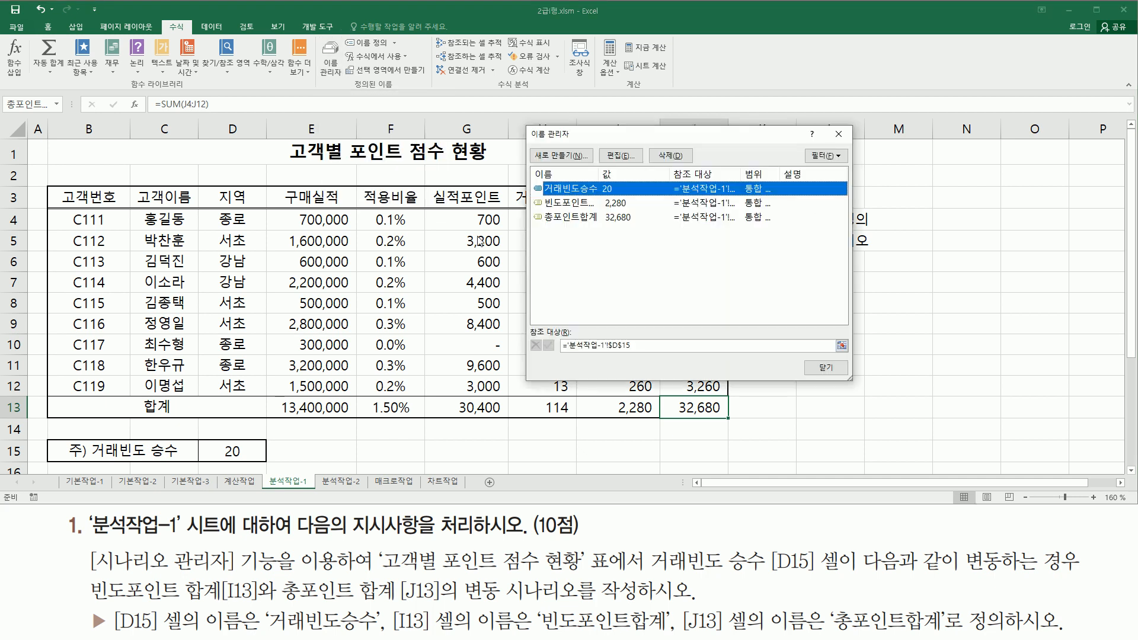
pyautogui.moveTo(599, 174); pyautogui.dragTo(626, 175)
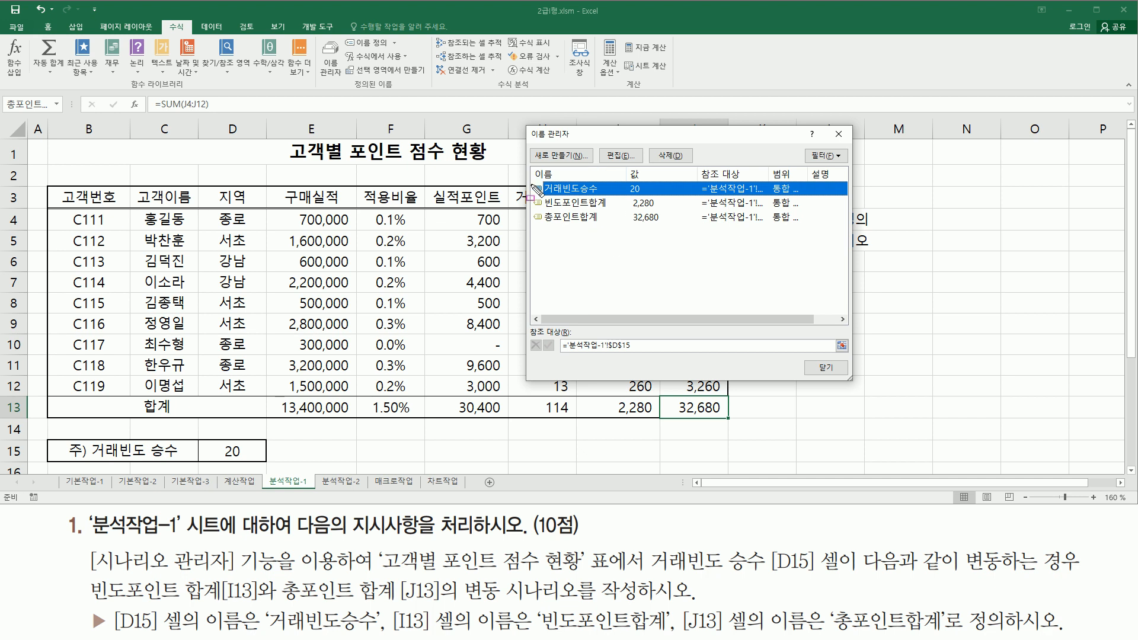
pyautogui.moveTo(533, 178)
pyautogui.mouseDown()
pyautogui.moveTo(592, 230)
pyautogui.moveTo(616, 230)
pyautogui.mouseUp()
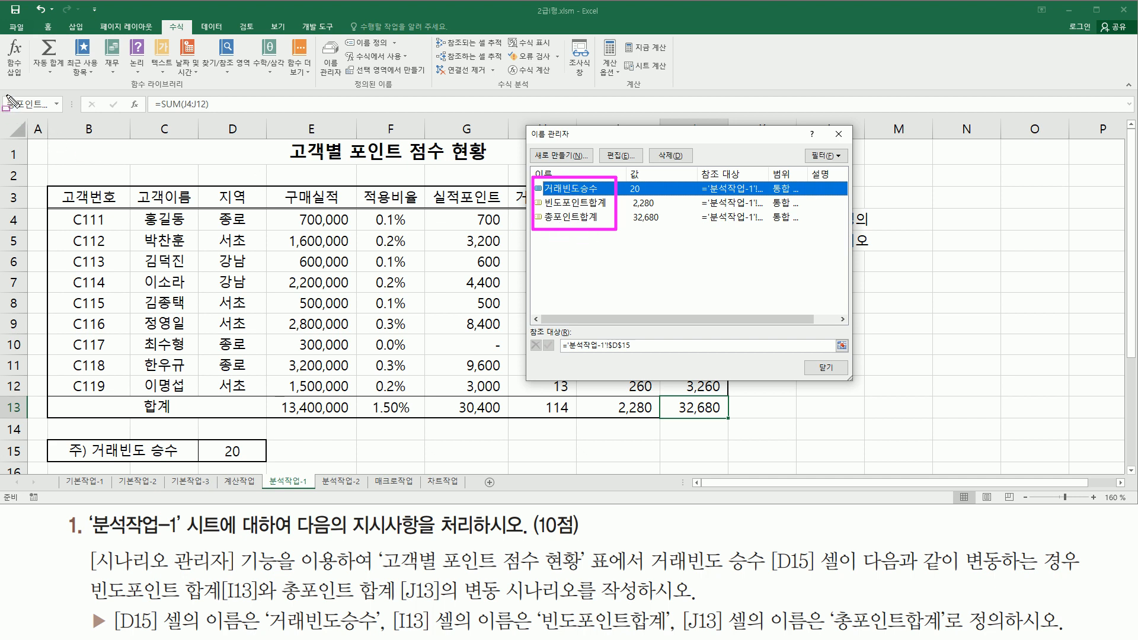
pyautogui.moveTo(6, 94); pyautogui.dragTo(69, 119)
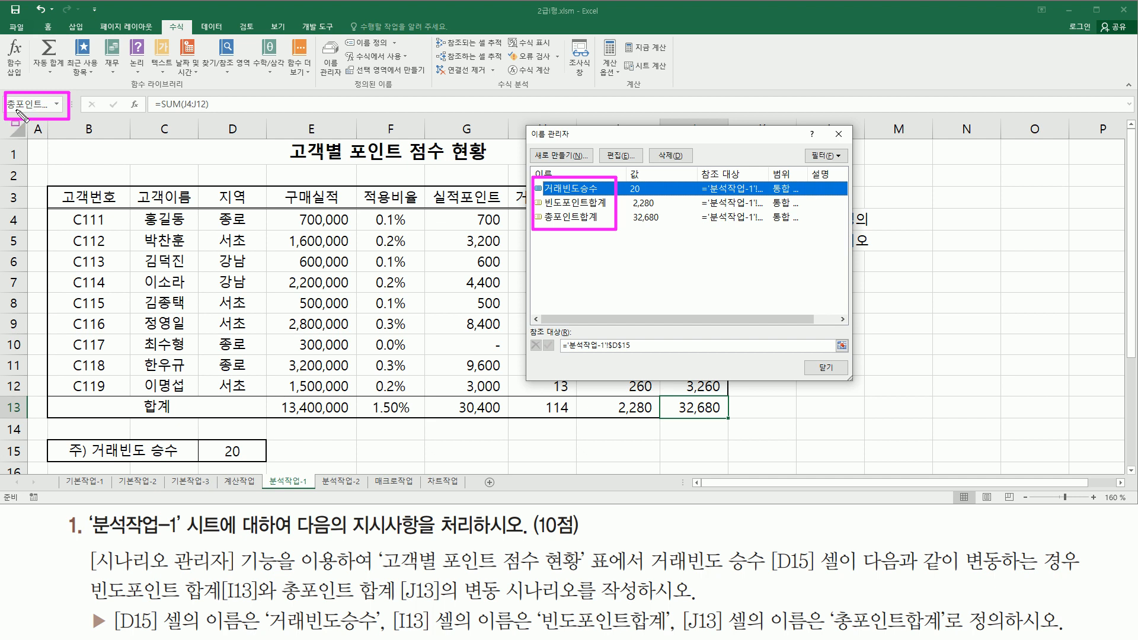
pyautogui.moveTo(526, 123); pyautogui.dragTo(532, 178)
pyautogui.moveTo(539, 268); pyautogui.dragTo(855, 383)
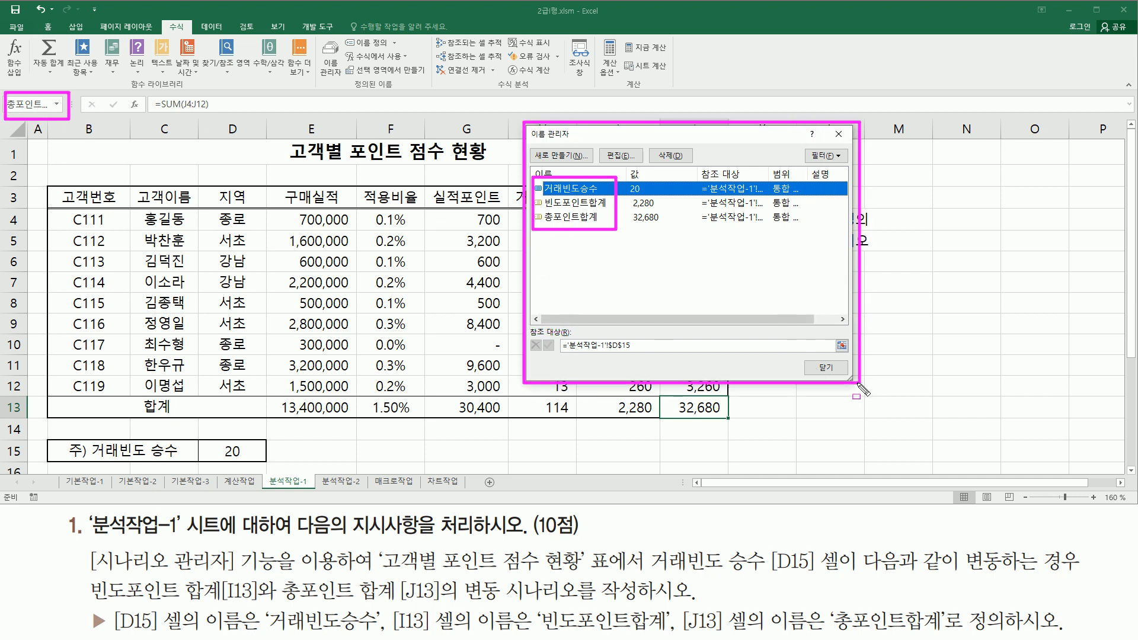
pyautogui.press('Escape')
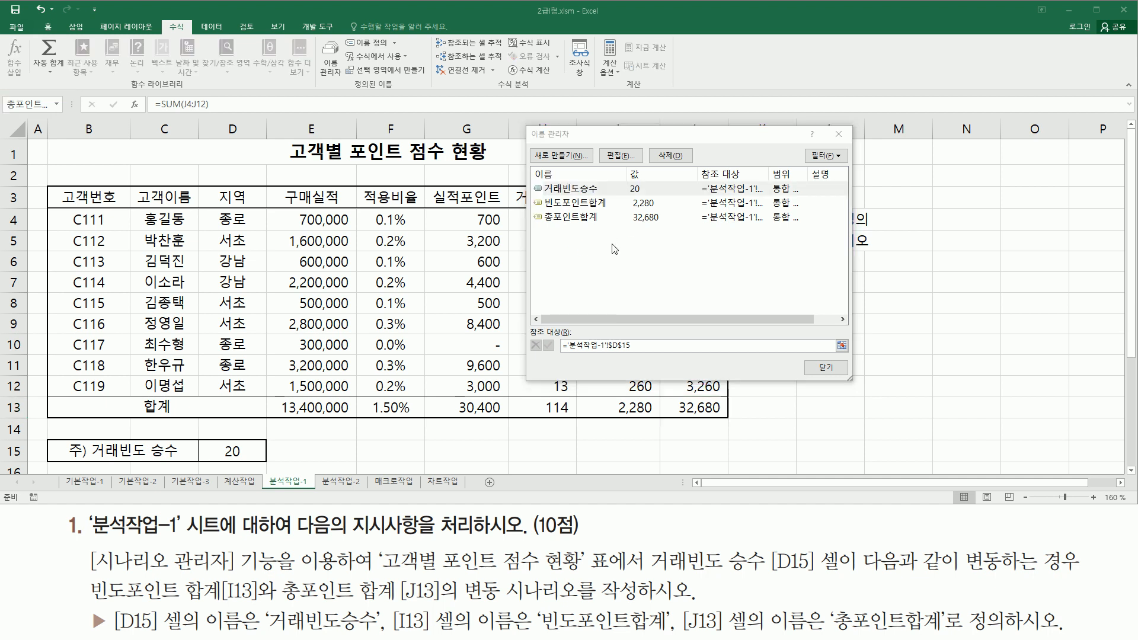
pyautogui.click(678, 284)
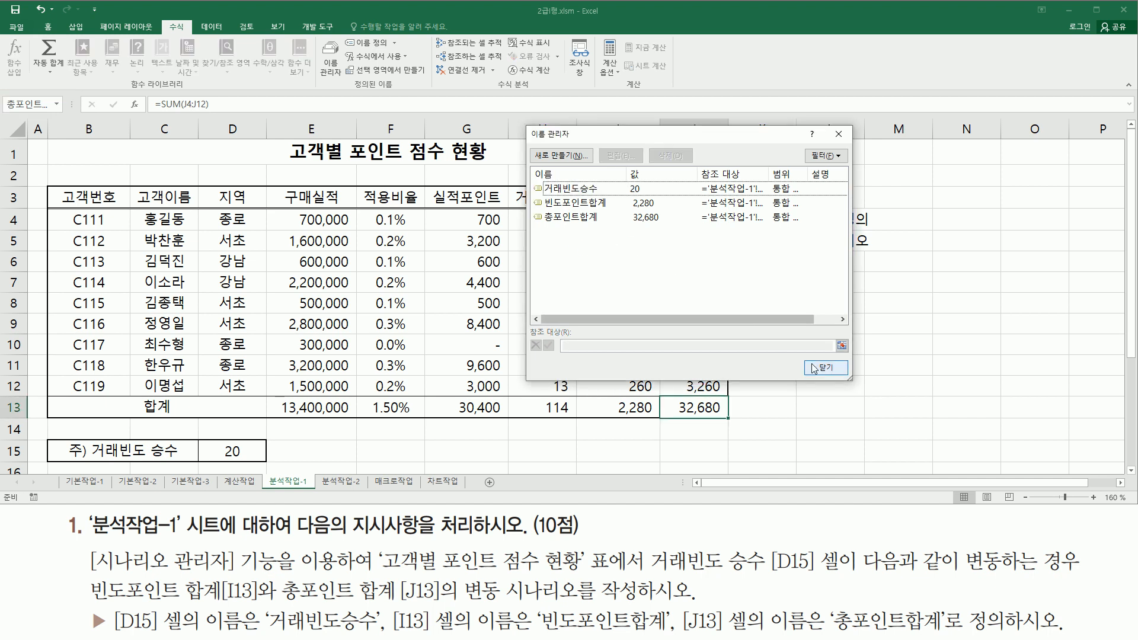
# - Open the defined name 빈도포인트합계 for editing, review its name and reference, and return to the Name Manager
pyautogui.click(586, 204)
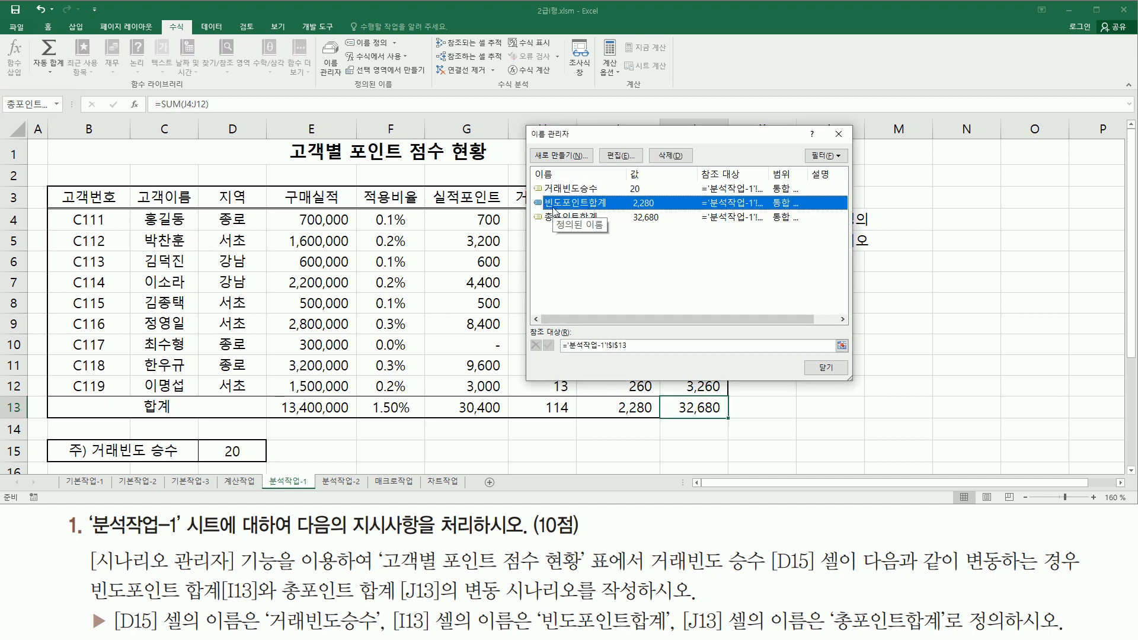
pyautogui.hotkey('ctrl', '2')
pyautogui.moveTo(544, 194); pyautogui.dragTo(606, 214)
pyautogui.moveTo(601, 147)
pyautogui.mouseDown()
pyautogui.moveTo(617, 168)
pyautogui.moveTo(641, 166)
pyautogui.mouseUp()
pyautogui.press('Escape')
pyautogui.click(628, 159)
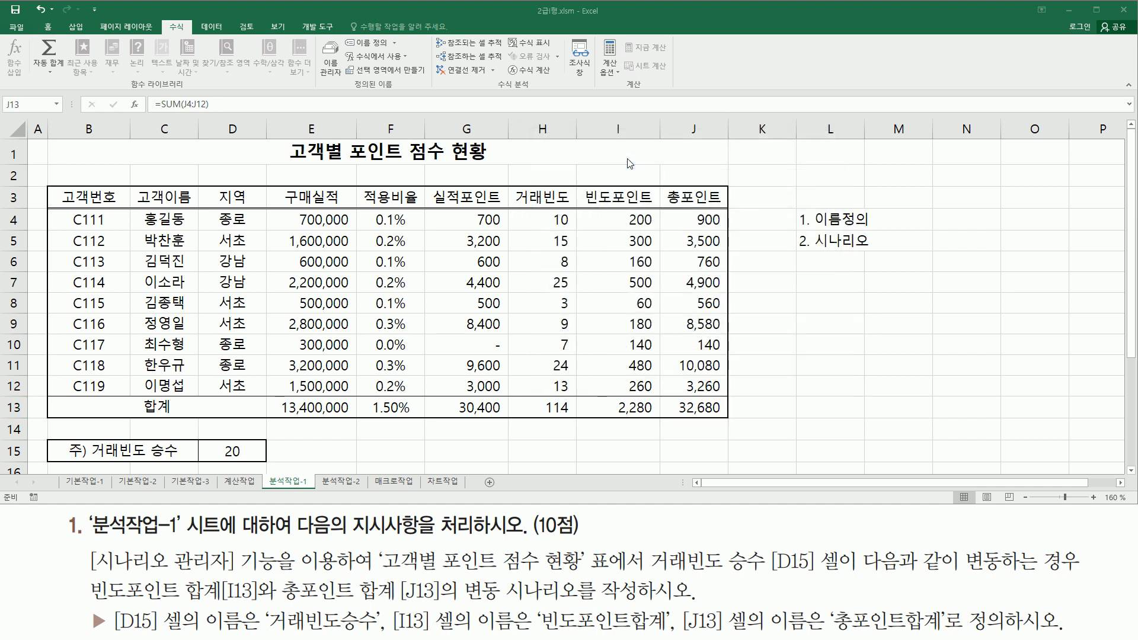
pyautogui.moveTo(597, 185)
pyautogui.mouseDown()
pyautogui.moveTo(623, 261)
pyautogui.moveTo(786, 332)
pyautogui.mouseUp()
pyautogui.moveTo(653, 220); pyautogui.dragTo(703, 221)
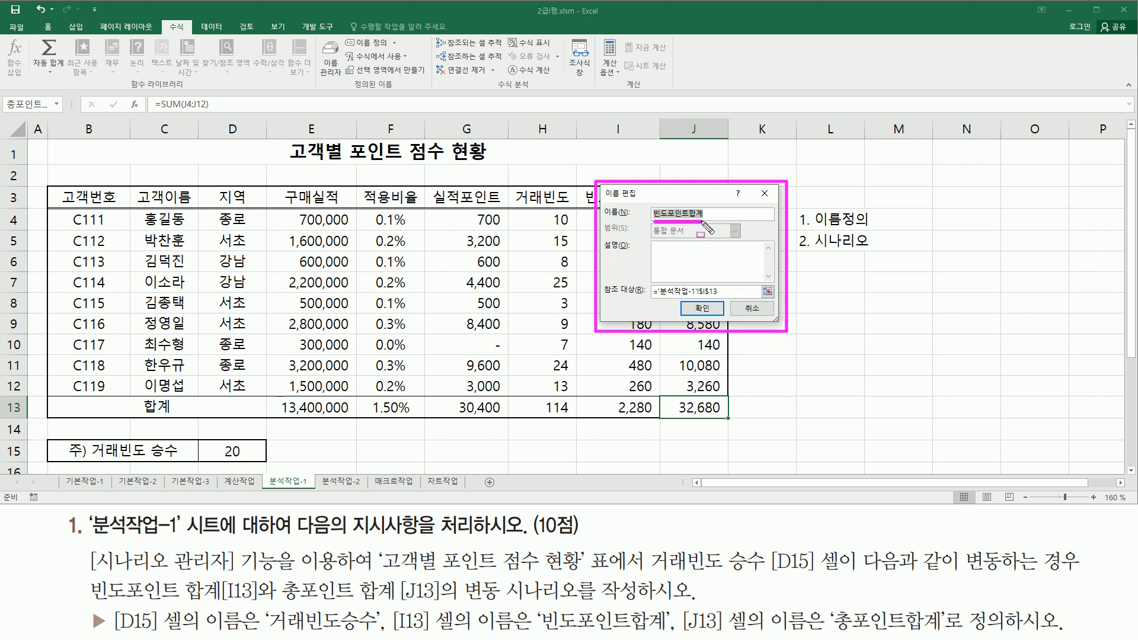
pyautogui.click(708, 310)
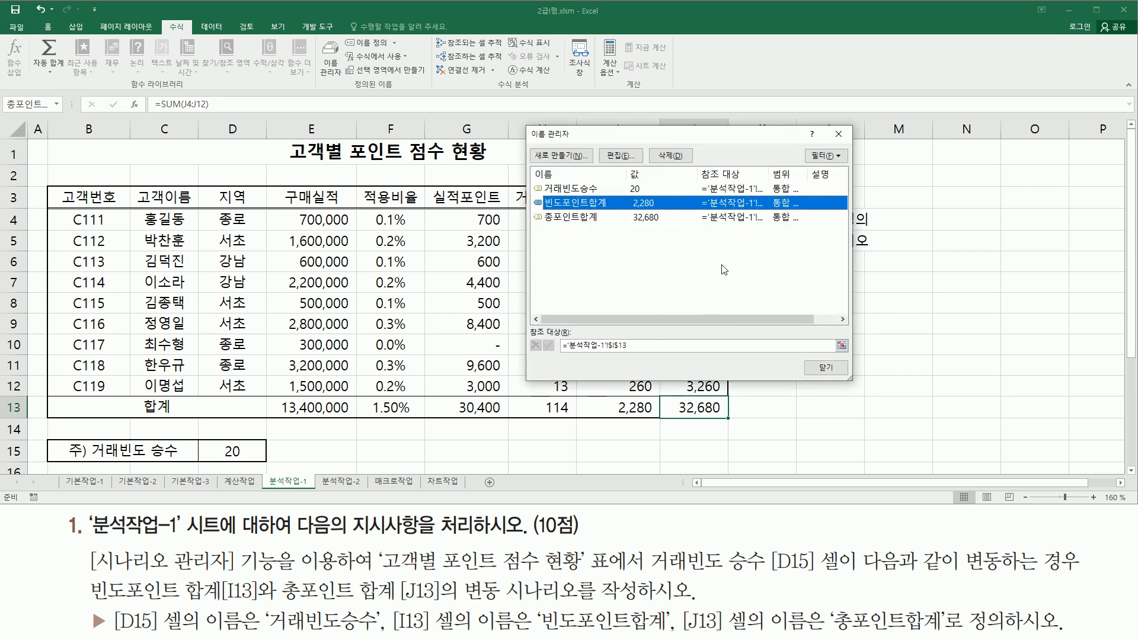
# - Clear the selected entry in the Name Manager and close the dialog to return to the sheet
pyautogui.click(650, 264)
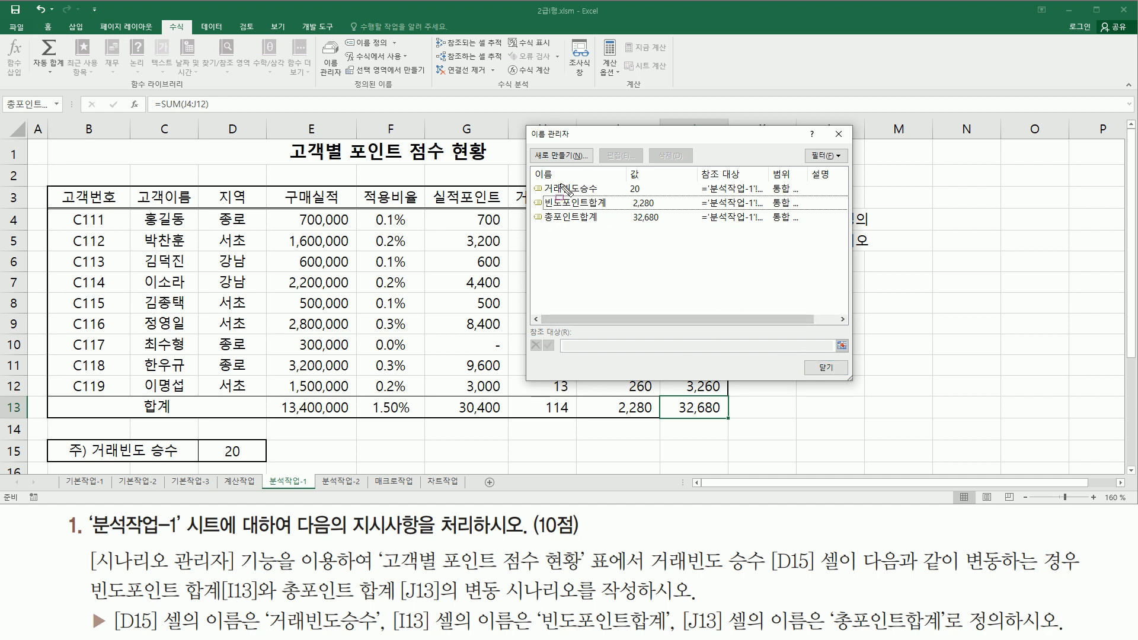
pyautogui.click(815, 368)
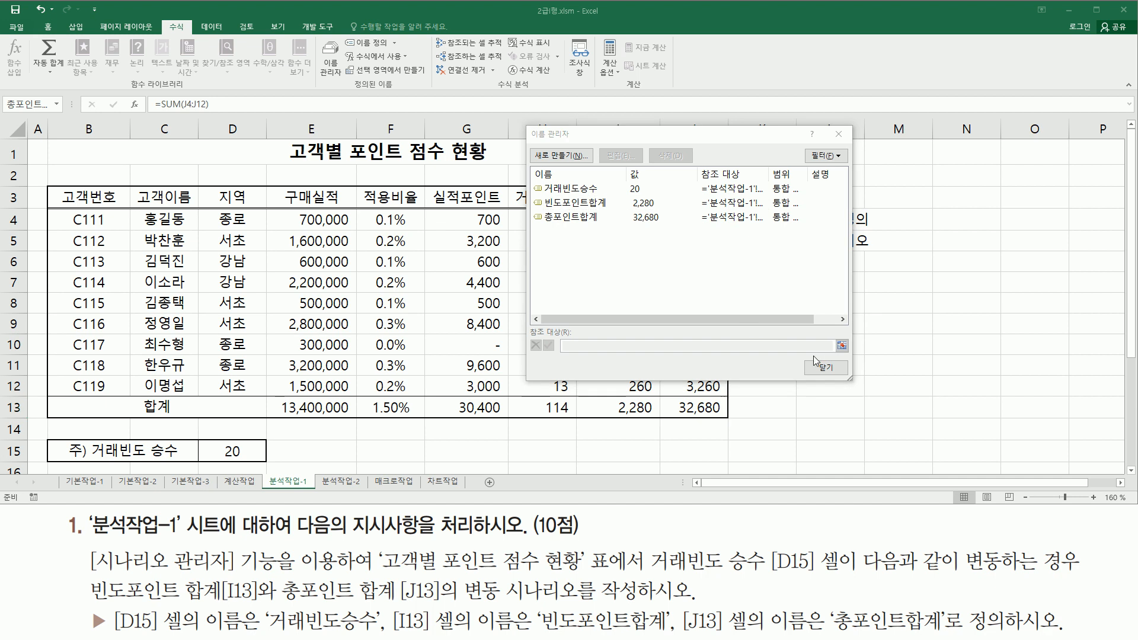
pyautogui.click(811, 367)
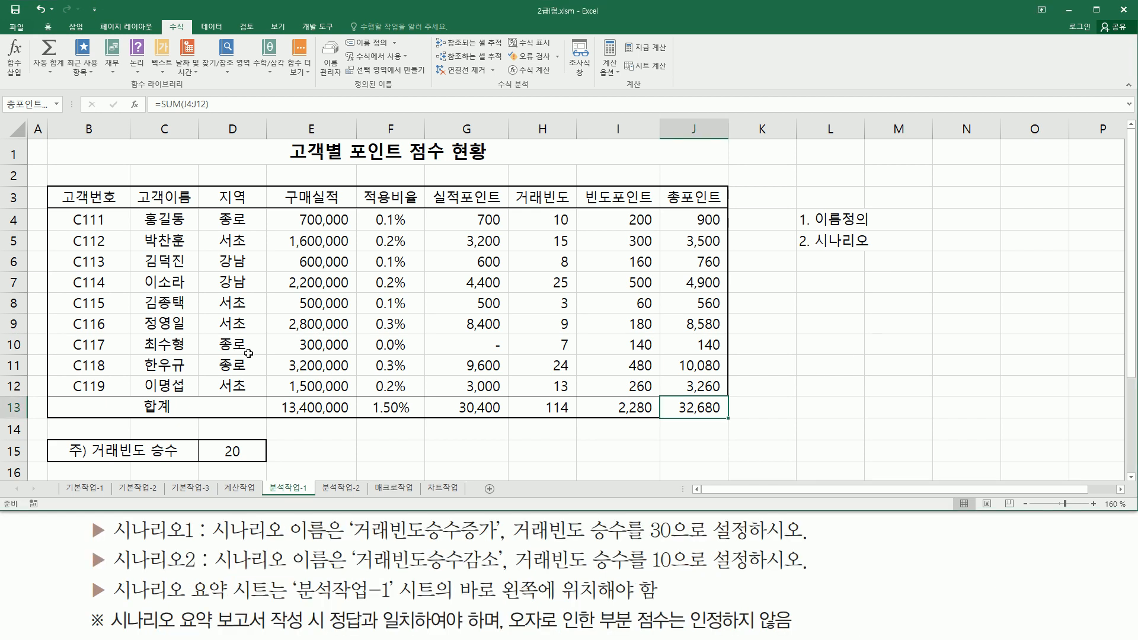
pyautogui.moveTo(109, 514)
pyautogui.mouseDown()
pyautogui.moveTo(136, 576)
pyautogui.moveTo(199, 577)
pyautogui.mouseUp()
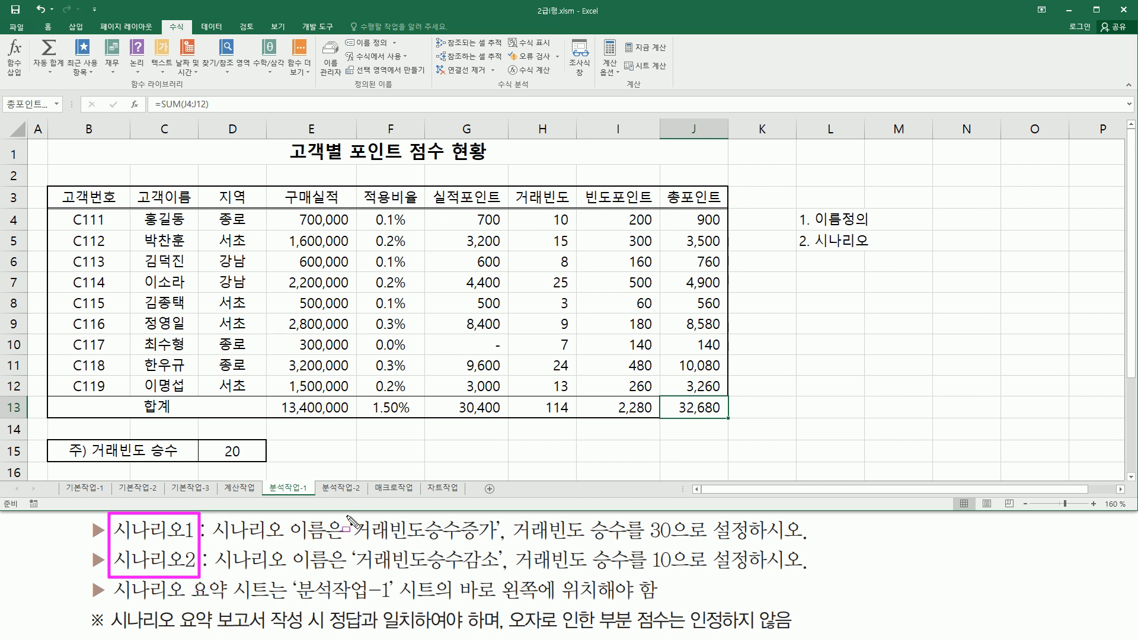
pyautogui.moveTo(348, 516)
pyautogui.mouseDown()
pyautogui.moveTo(355, 570)
pyautogui.moveTo(506, 576)
pyautogui.mouseUp()
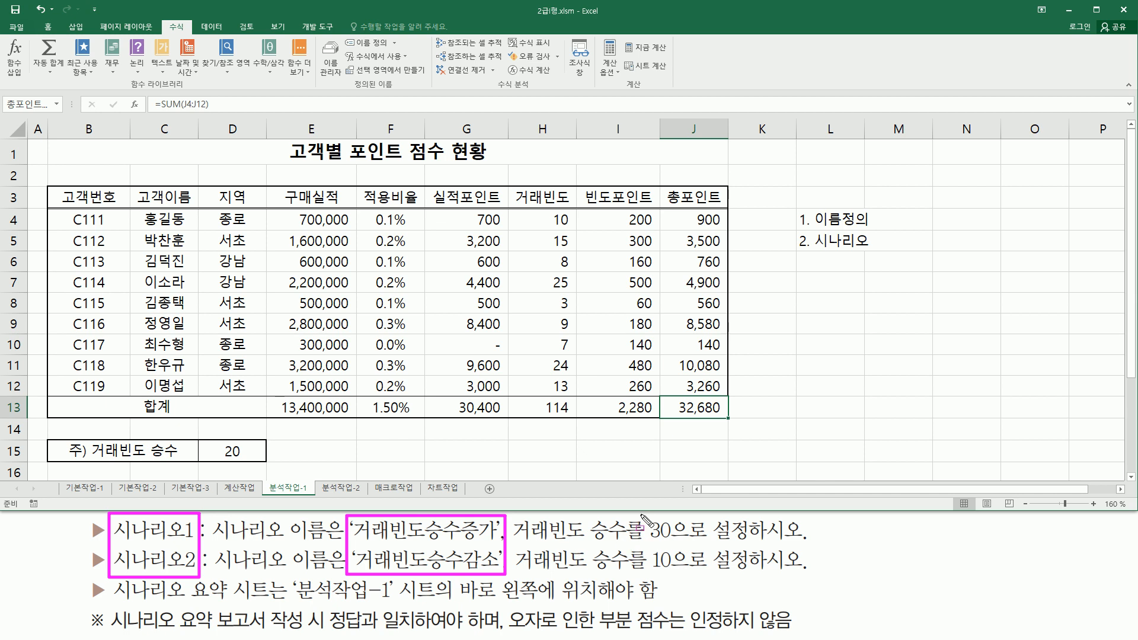
pyautogui.moveTo(646, 520); pyautogui.dragTo(677, 578)
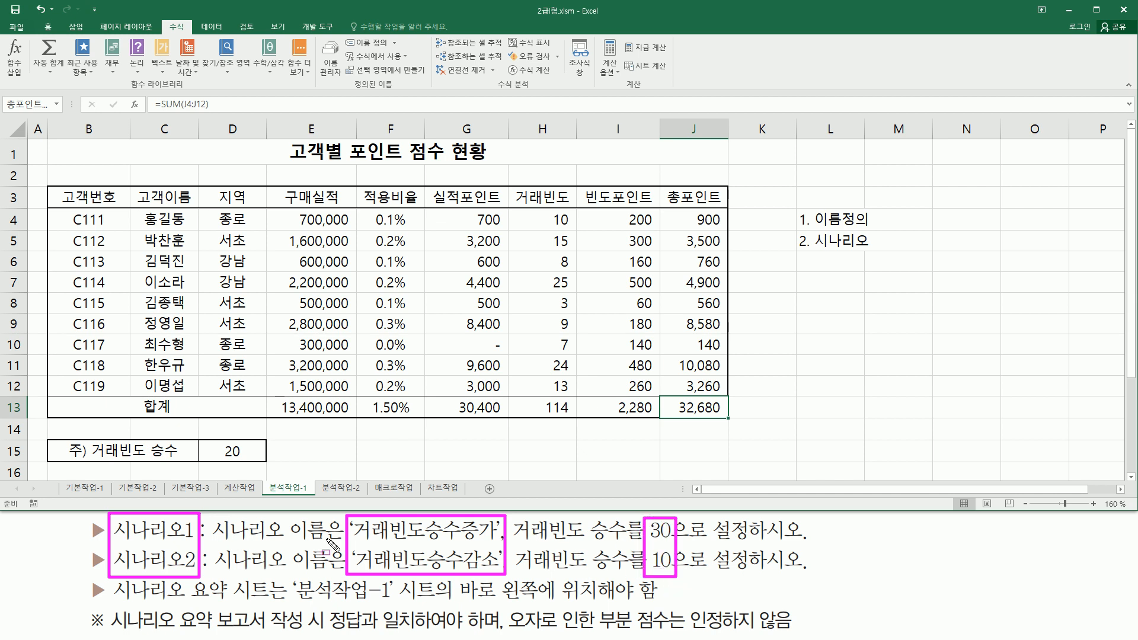
pyautogui.press('Escape')
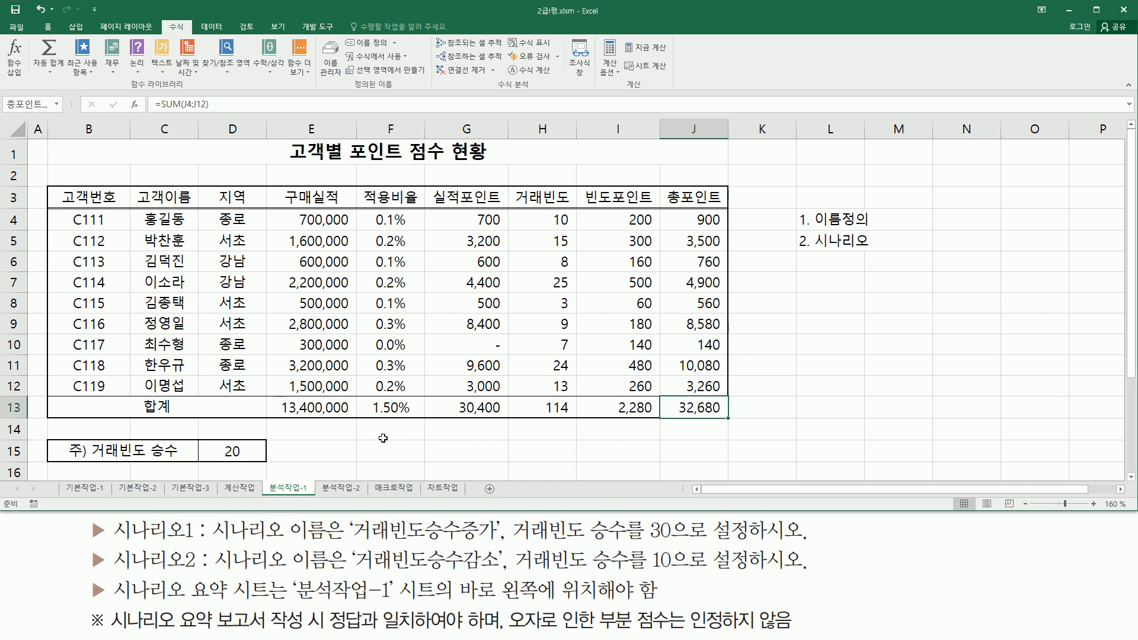
# - Open the Scenario Manager for the 분석작업-1 sheet and move its dialog clear of the customer points table
pyautogui.click(383, 438)
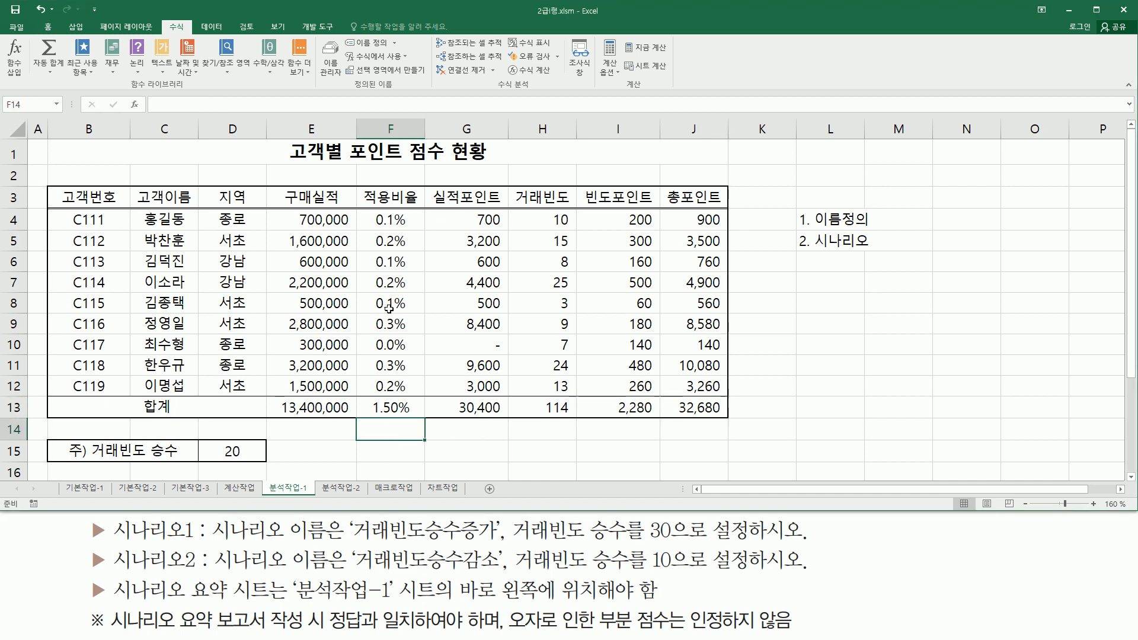
pyautogui.click(210, 27)
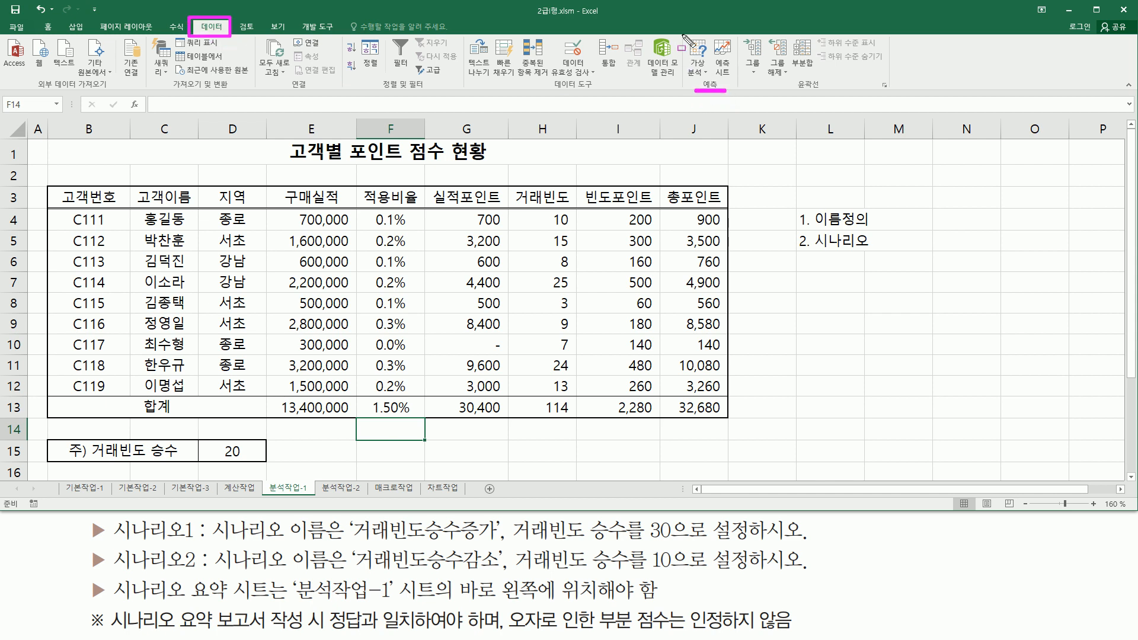
pyautogui.click(699, 73)
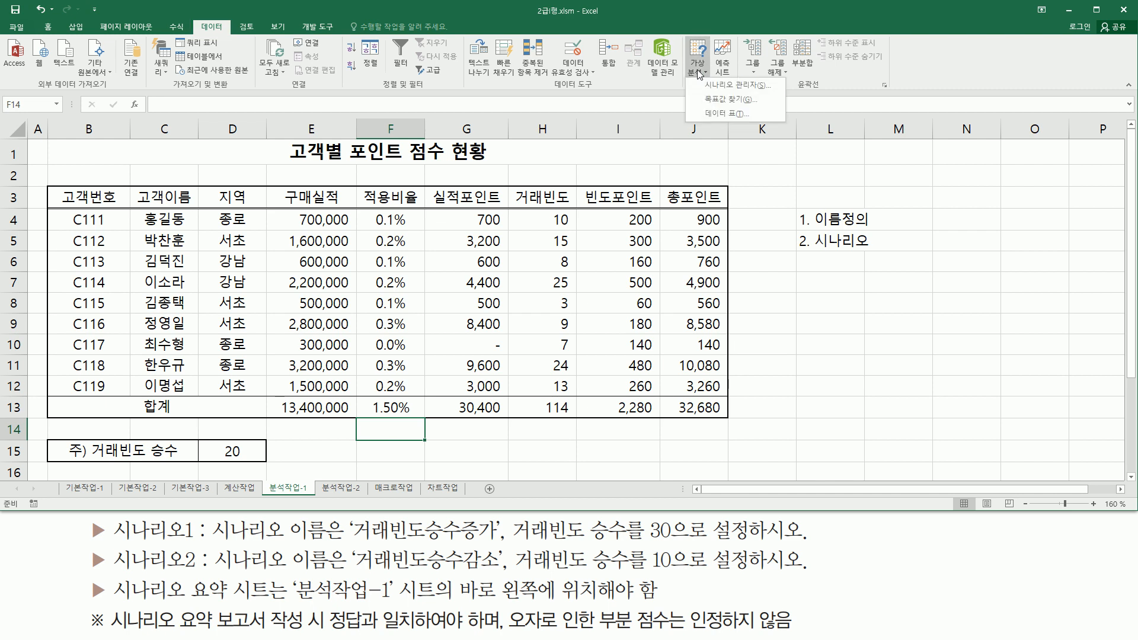
pyautogui.click(724, 86)
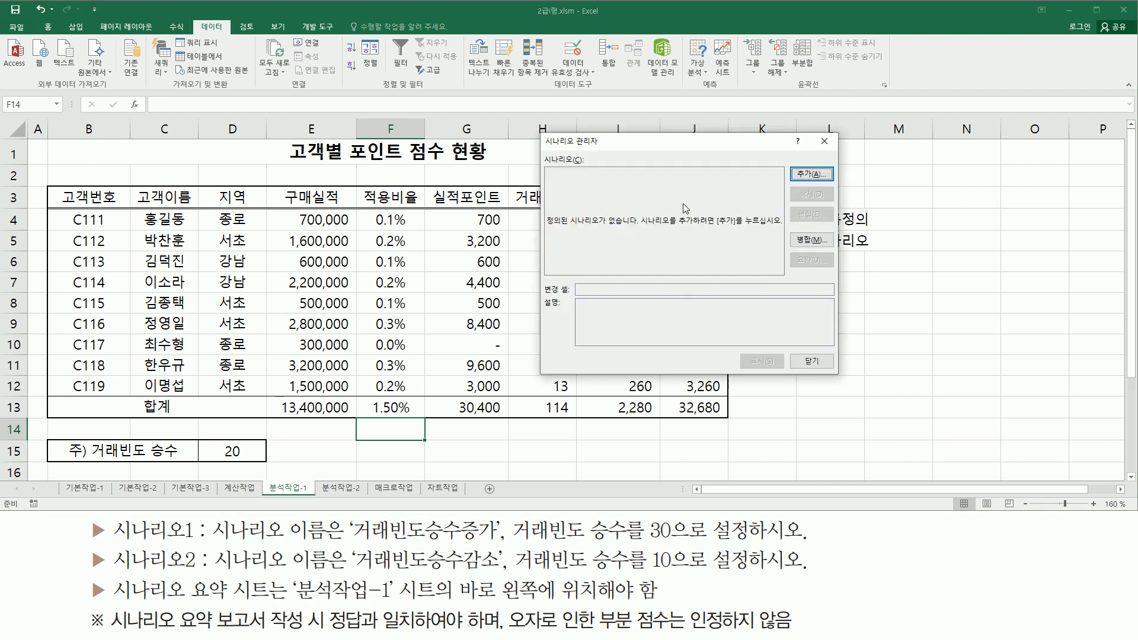
pyautogui.moveTo(608, 144); pyautogui.dragTo(804, 212)
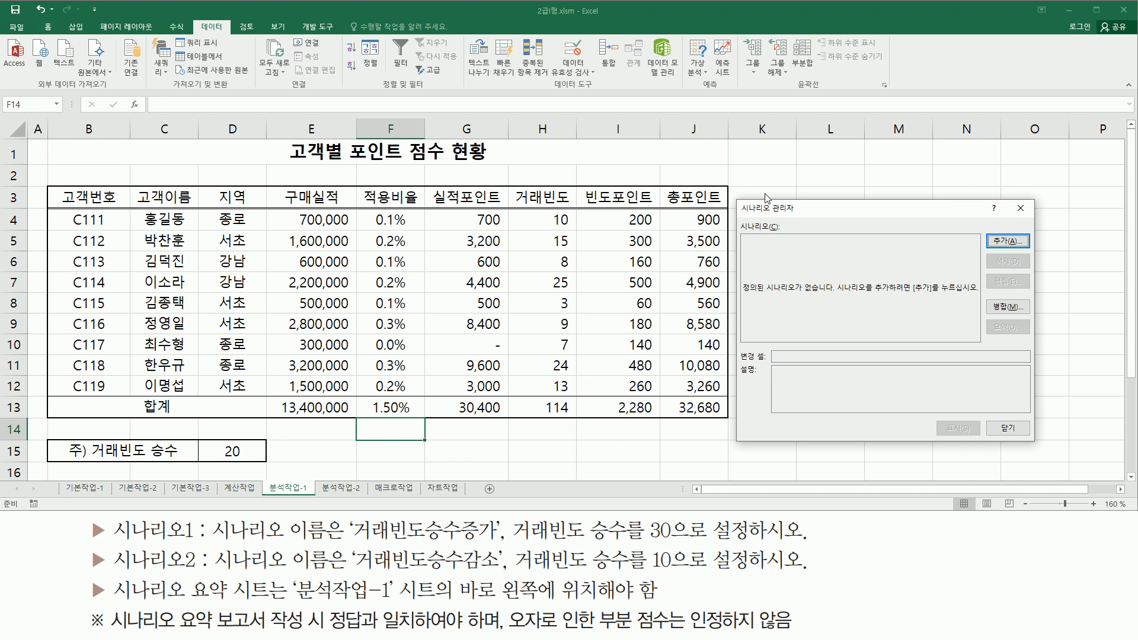
# - Start a new scenario and name it 거래빈도승수증가
pyautogui.hotkey('ctrl', '2')
pyautogui.moveTo(986, 237); pyautogui.dragTo(1033, 249)
pyautogui.press('Escape')
pyautogui.click(1006, 242)
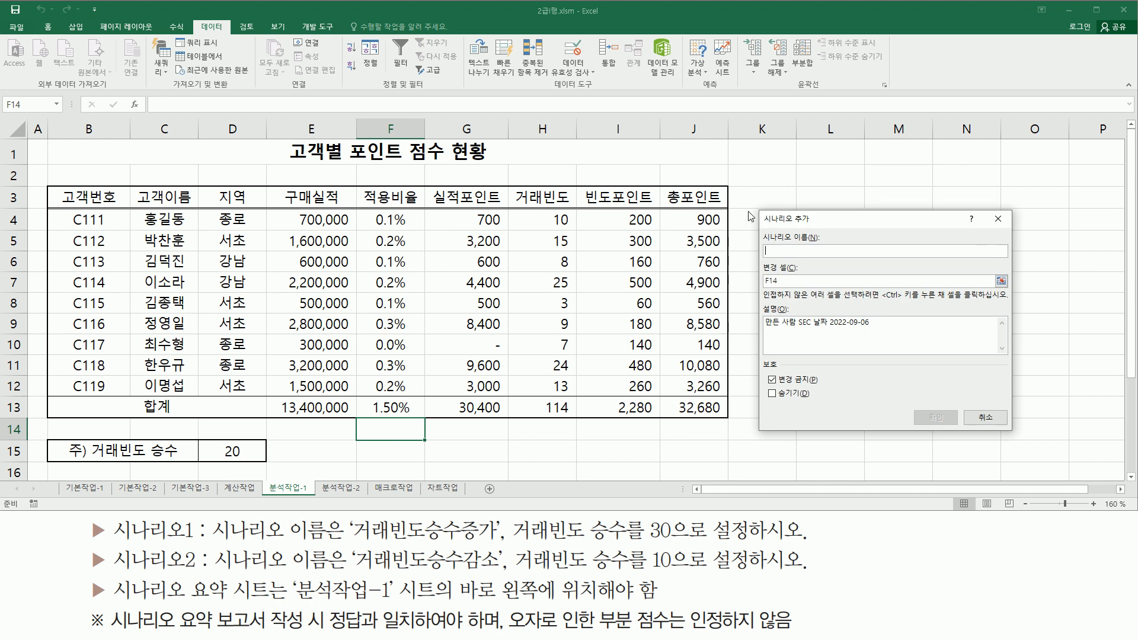
pyautogui.moveTo(754, 208)
pyautogui.mouseDown()
pyautogui.moveTo(807, 356)
pyautogui.moveTo(902, 433)
pyautogui.moveTo(1021, 441)
pyautogui.mouseUp()
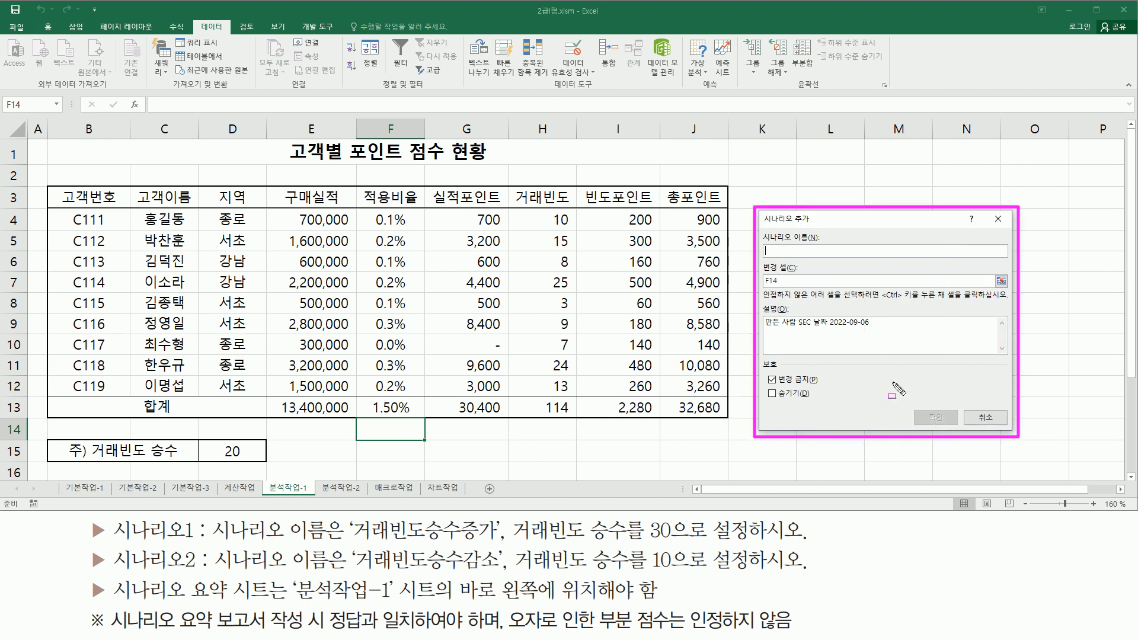
pyautogui.press('Escape')
pyautogui.moveTo(763, 231); pyautogui.dragTo(823, 256)
pyautogui.moveTo(354, 541); pyautogui.dragTo(497, 540)
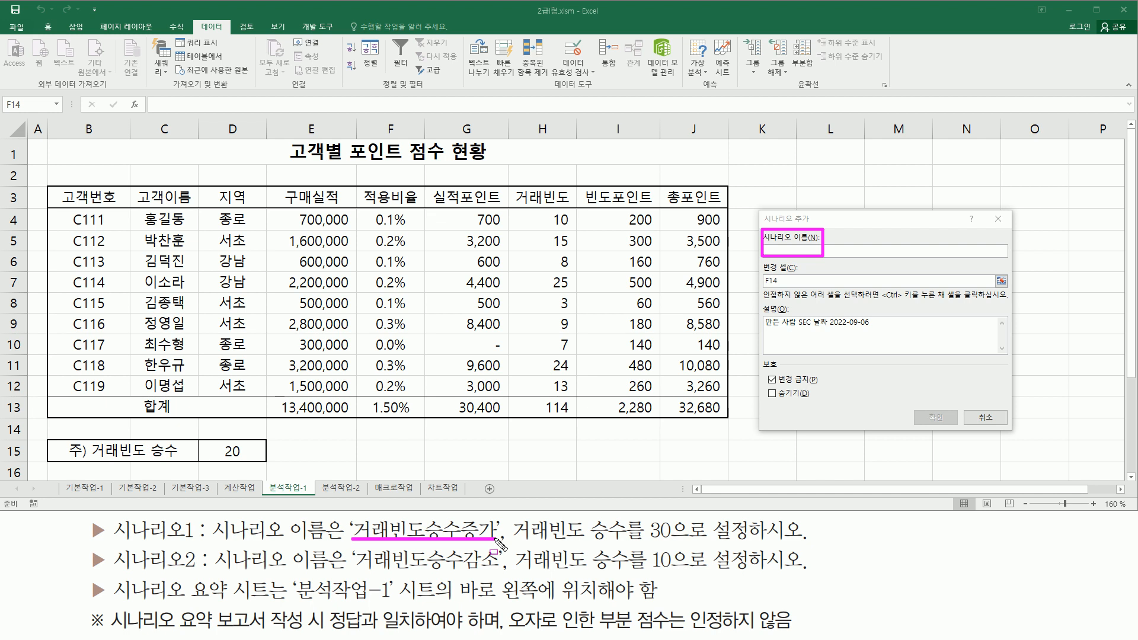
pyautogui.press('Escape')
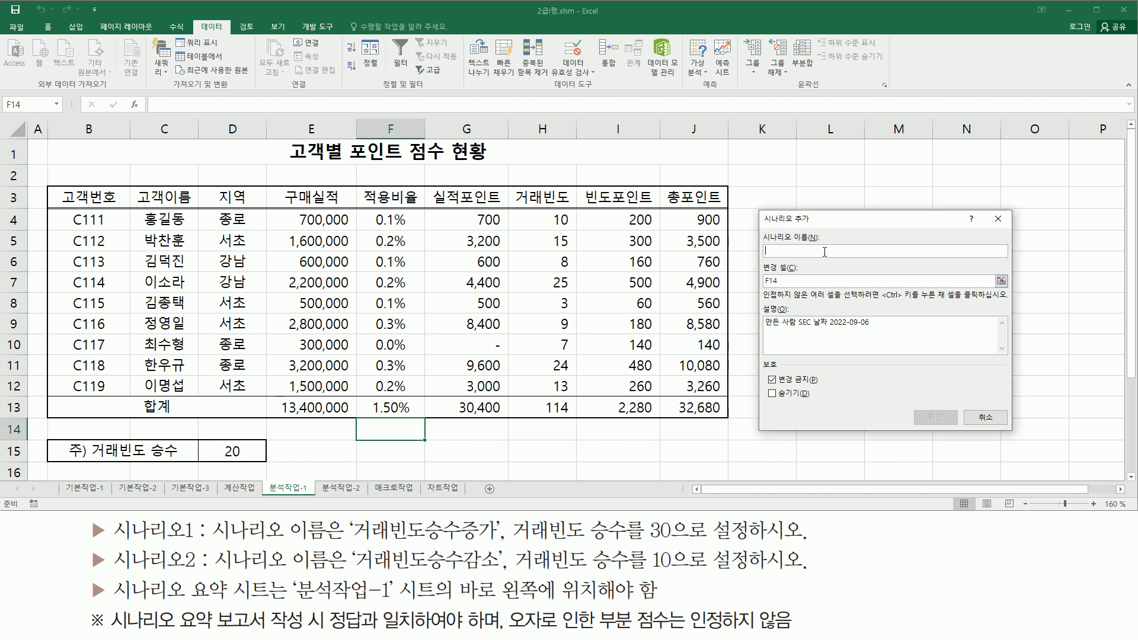
pyautogui.write('ㄱ')
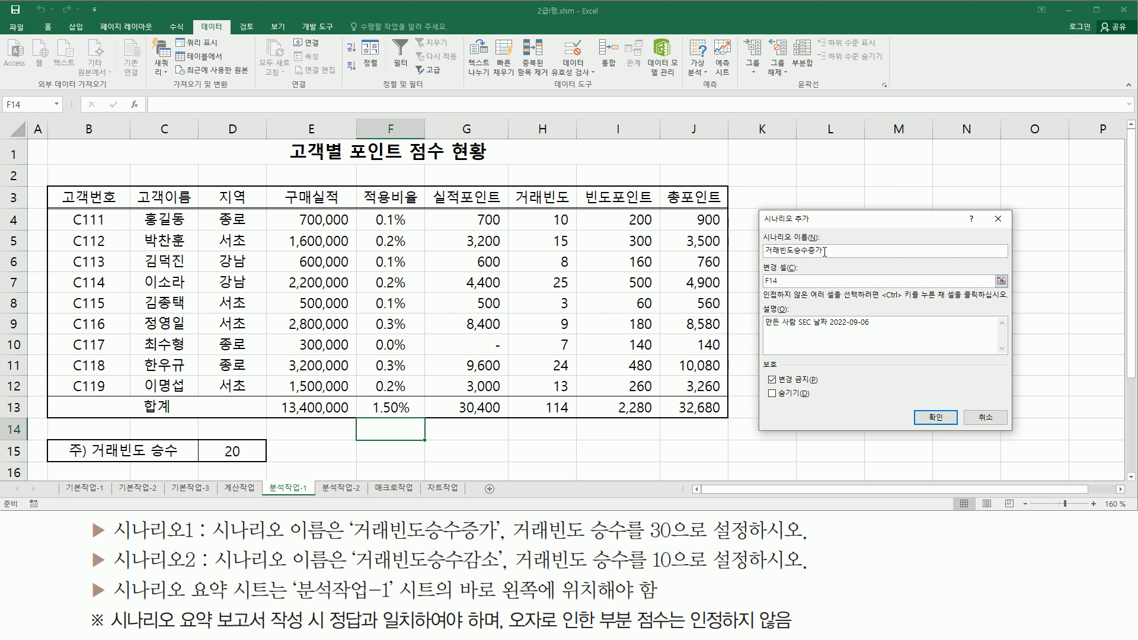
# - Set the 거래빈도승수증가 scenario's changing cell to D15 and proceed to its scenario values
pyautogui.click(799, 282)
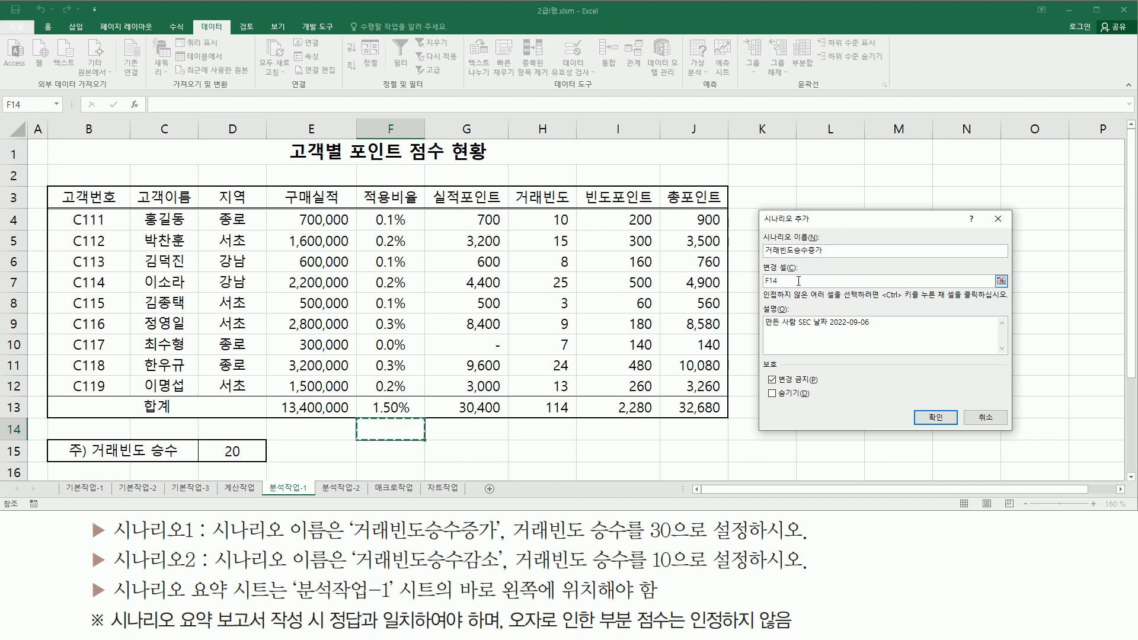
pyautogui.moveTo(766, 256); pyautogui.dragTo(822, 256)
pyautogui.click(777, 283)
pyautogui.click(232, 451)
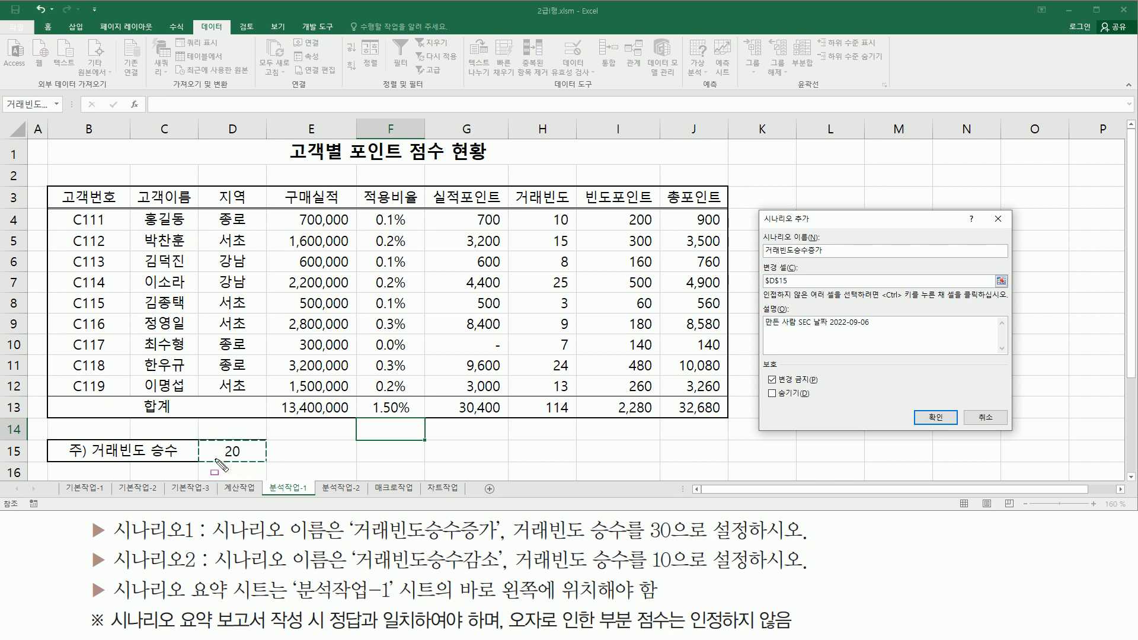
pyautogui.moveTo(212, 459); pyautogui.dragTo(240, 459)
pyautogui.moveTo(654, 527)
pyautogui.mouseDown()
pyautogui.moveTo(667, 516)
pyautogui.moveTo(681, 546)
pyautogui.mouseUp()
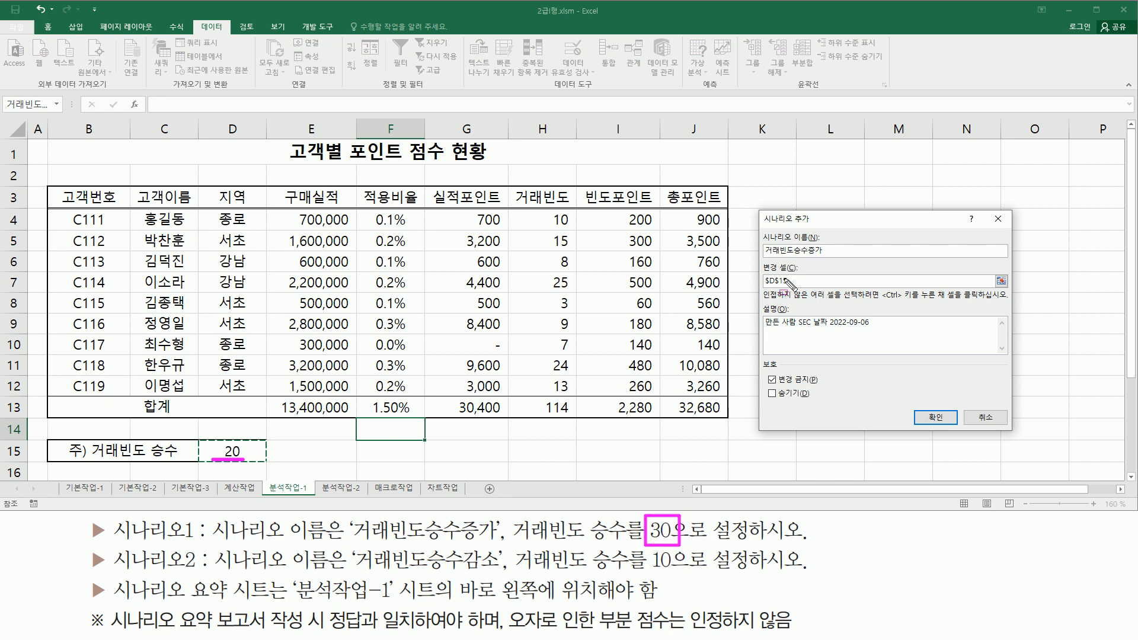
pyautogui.moveTo(202, 442)
pyautogui.mouseDown()
pyautogui.moveTo(234, 471)
pyautogui.moveTo(267, 440)
pyautogui.moveTo(268, 471)
pyautogui.mouseUp()
pyautogui.moveTo(915, 401); pyautogui.dragTo(953, 427)
pyautogui.press('Escape')
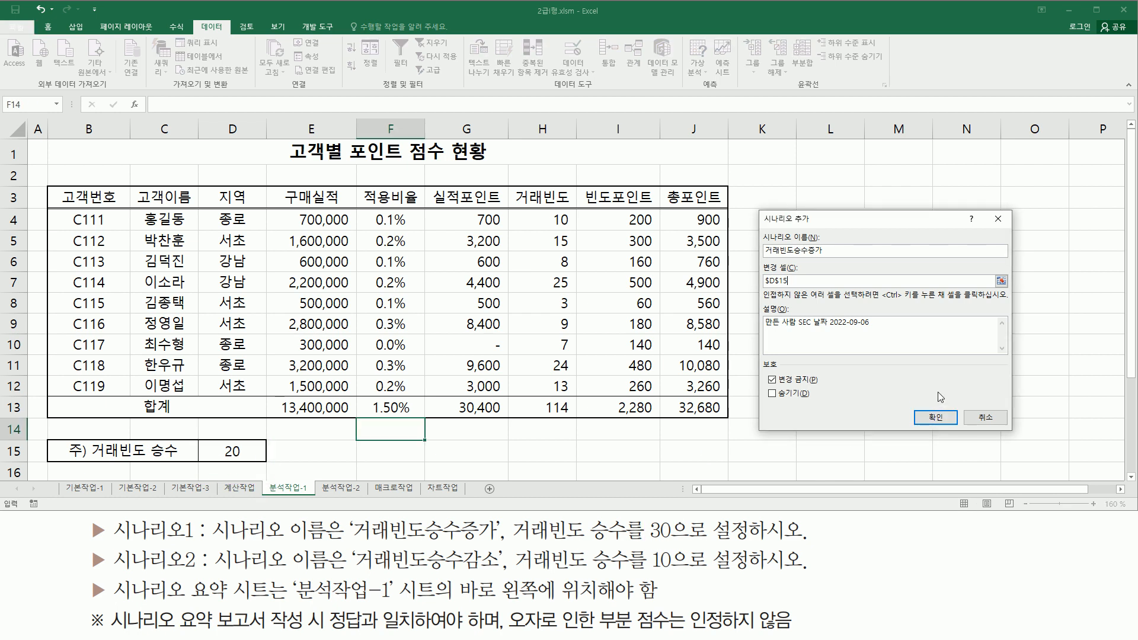
pyautogui.click(934, 420)
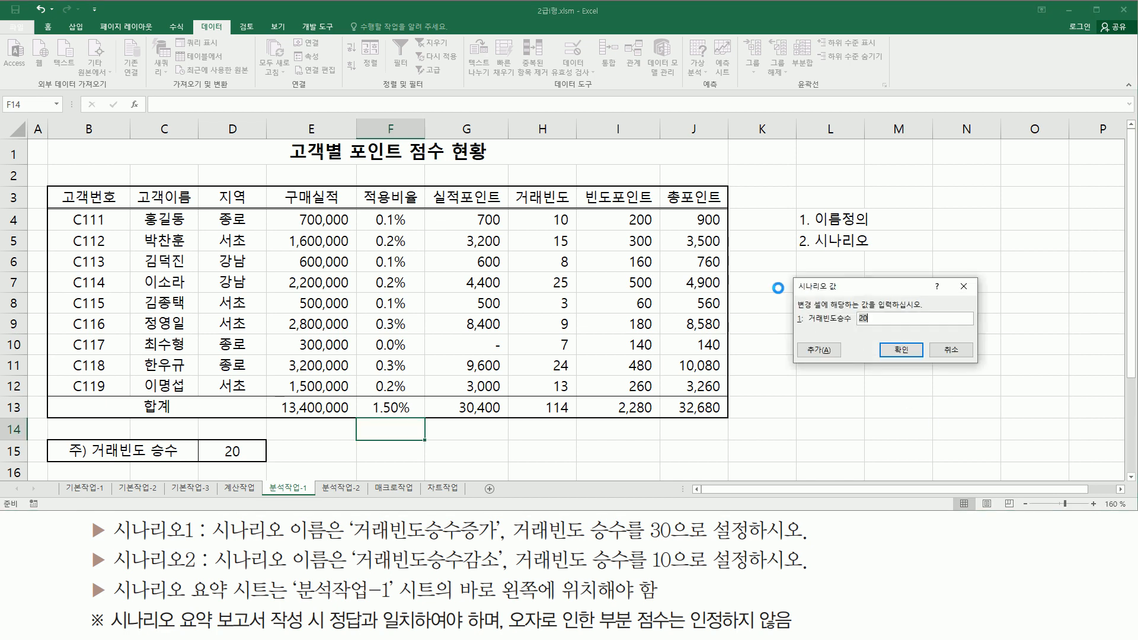
# - Set 거래빈도승수 to 30 for the 거래빈도승수증가 scenario and continue directly to adding another scenario
pyautogui.moveTo(790, 273)
pyautogui.mouseDown()
pyautogui.moveTo(832, 356)
pyautogui.moveTo(977, 366)
pyautogui.mouseUp()
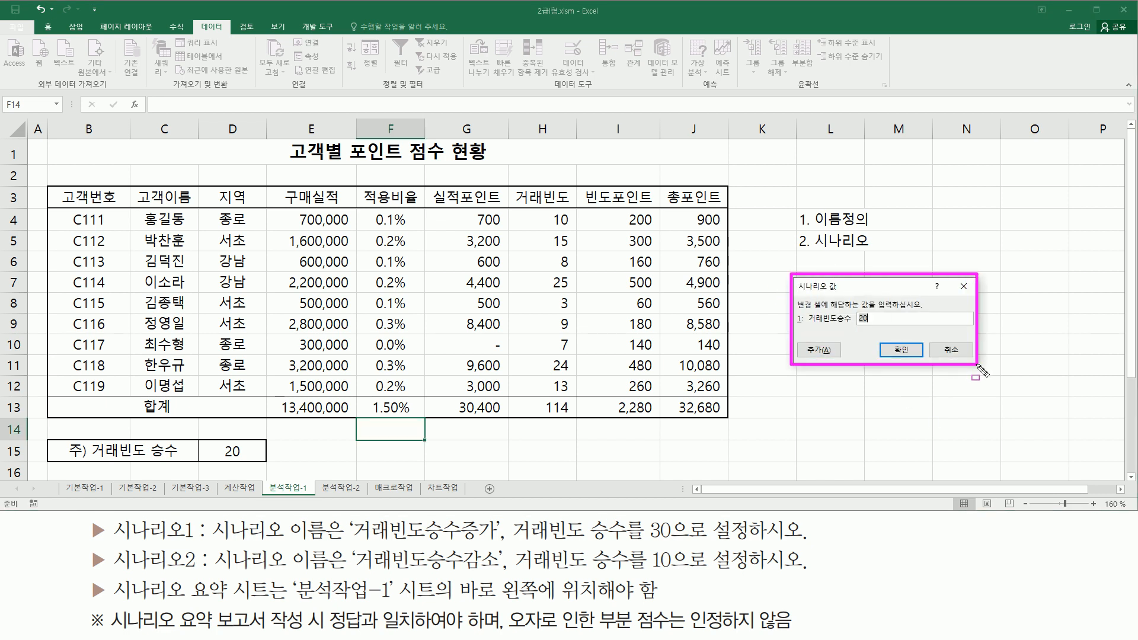
pyautogui.moveTo(805, 325)
pyautogui.mouseDown()
pyautogui.moveTo(847, 325)
pyautogui.moveTo(869, 310)
pyautogui.moveTo(876, 326)
pyautogui.mouseUp()
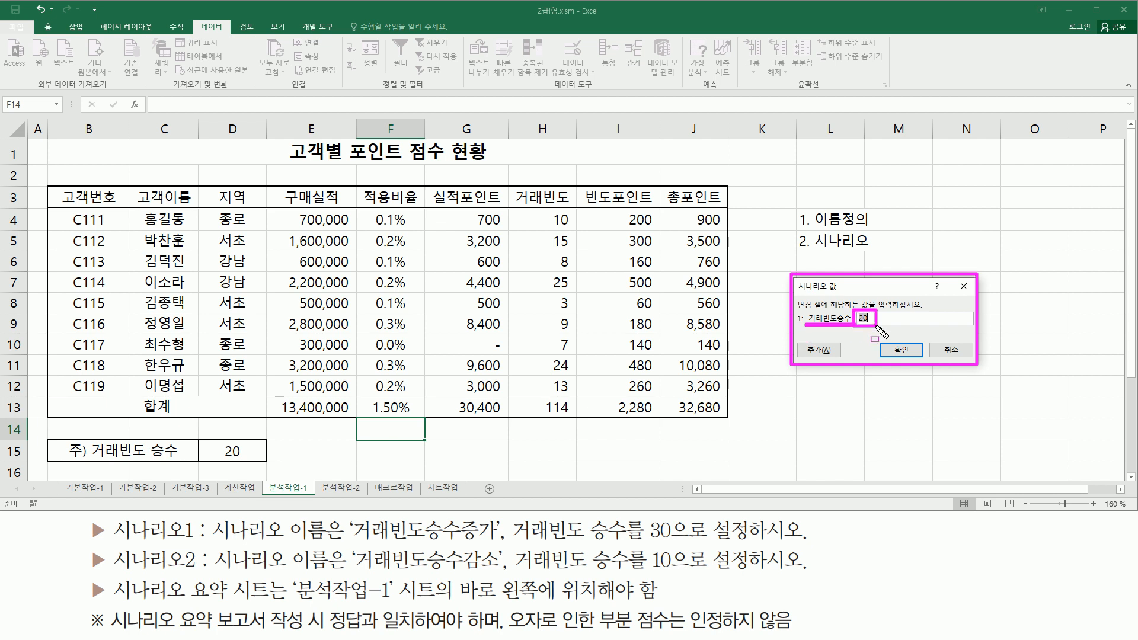
pyautogui.press('Escape')
pyautogui.click(941, 319)
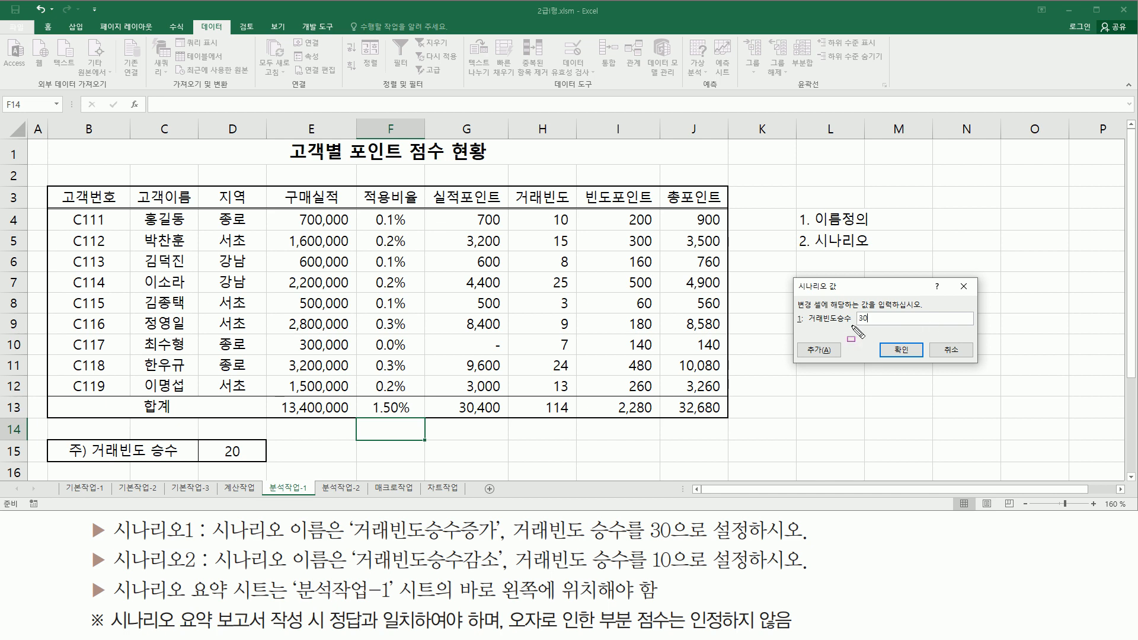
pyautogui.moveTo(807, 328); pyautogui.dragTo(877, 327)
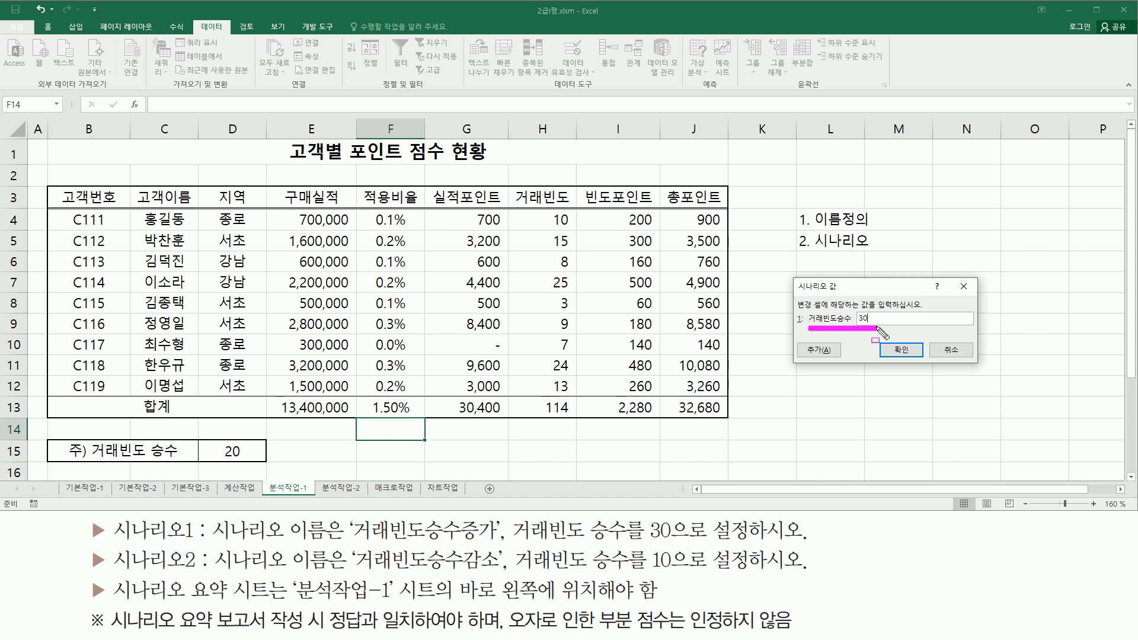
pyautogui.moveTo(646, 541); pyautogui.dragTo(681, 542)
pyautogui.moveTo(794, 340); pyautogui.dragTo(846, 361)
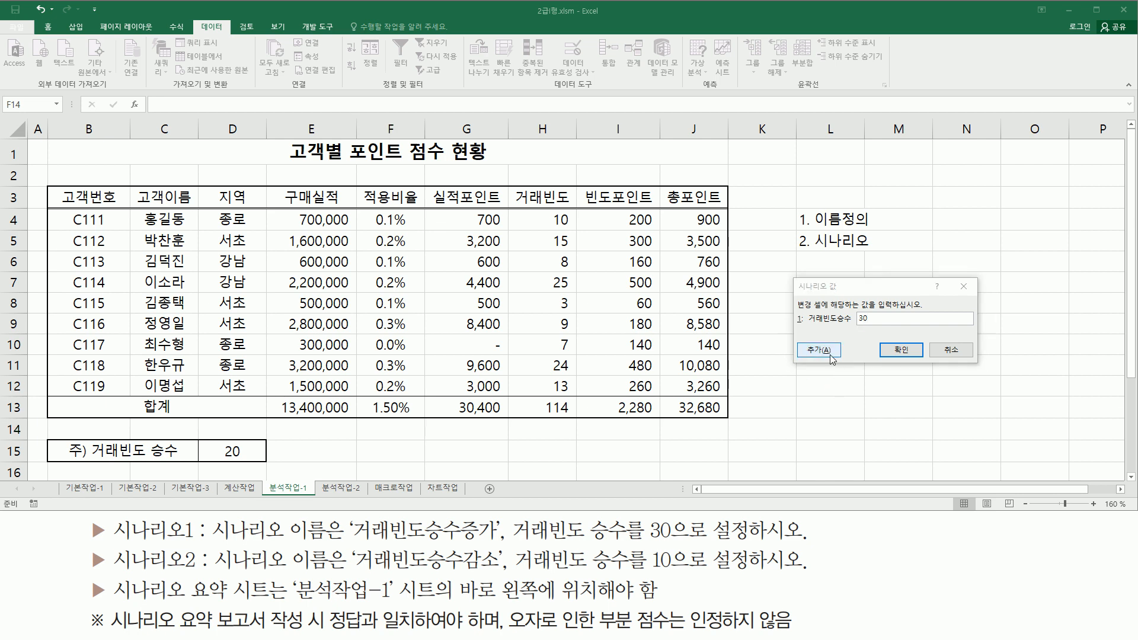
pyautogui.click(822, 354)
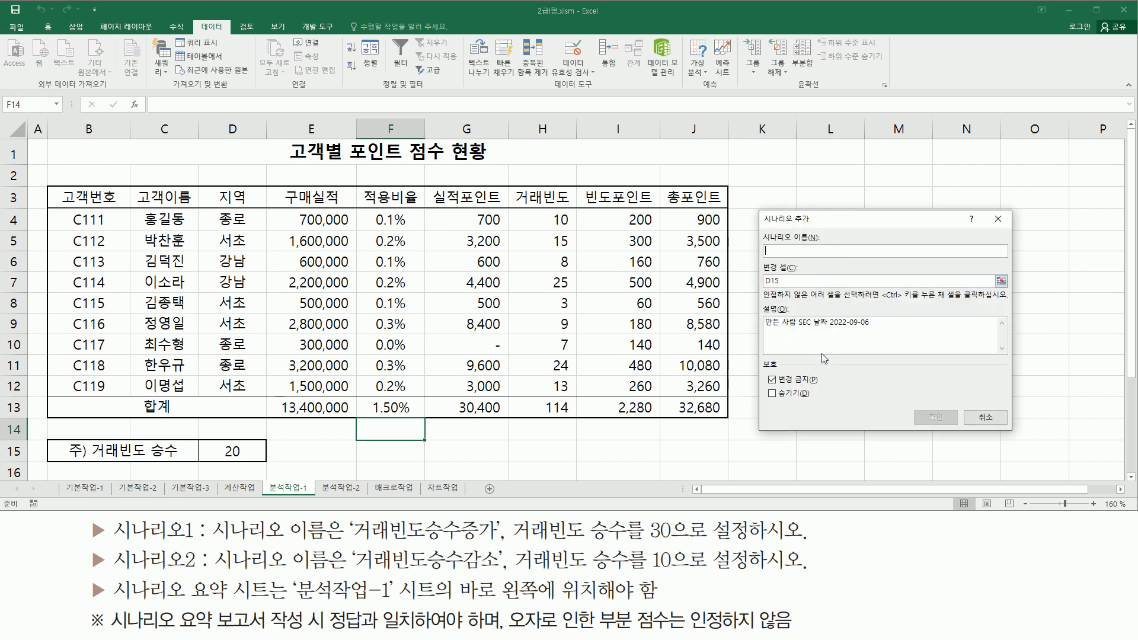
# - Name the second scenario 거래빈도승수감소, keep D15 as its changing cell, and proceed to its scenario values
pyautogui.moveTo(760, 232)
pyautogui.mouseDown()
pyautogui.moveTo(781, 257)
pyautogui.moveTo(828, 257)
pyautogui.mouseUp()
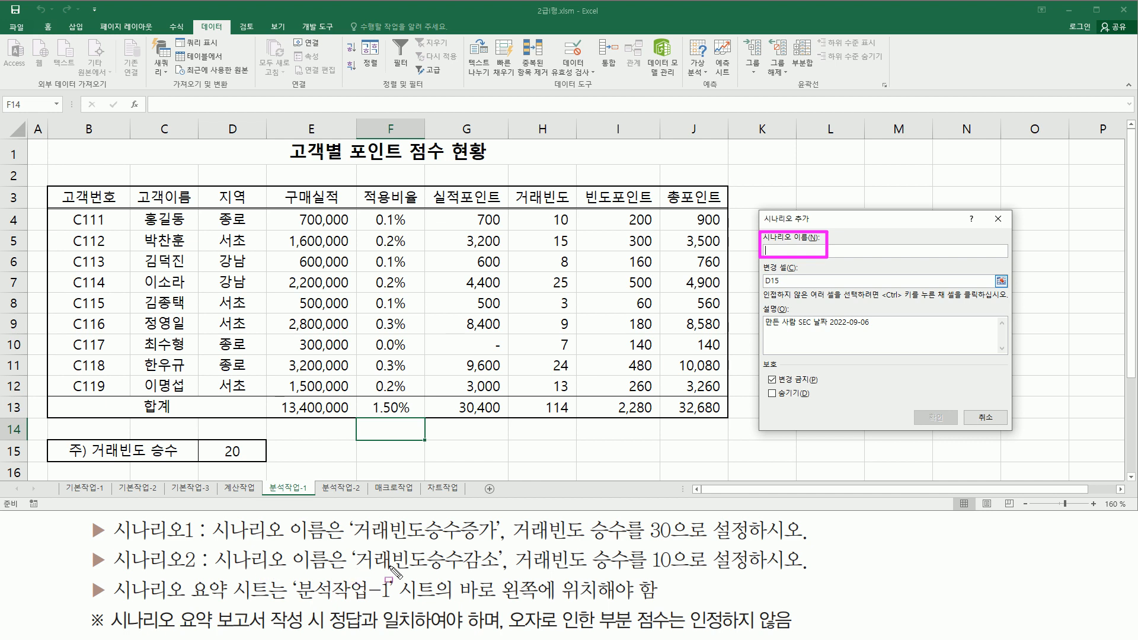
pyautogui.moveTo(357, 573); pyautogui.dragTo(510, 576)
pyautogui.press('Escape')
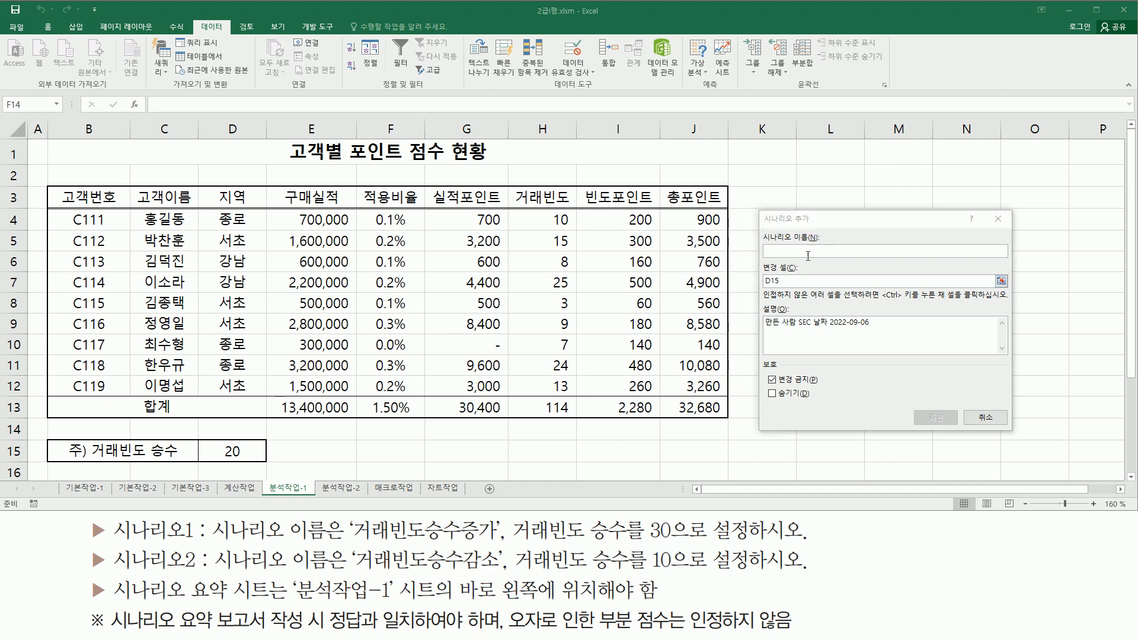
pyautogui.write('거래빈도승수감소')
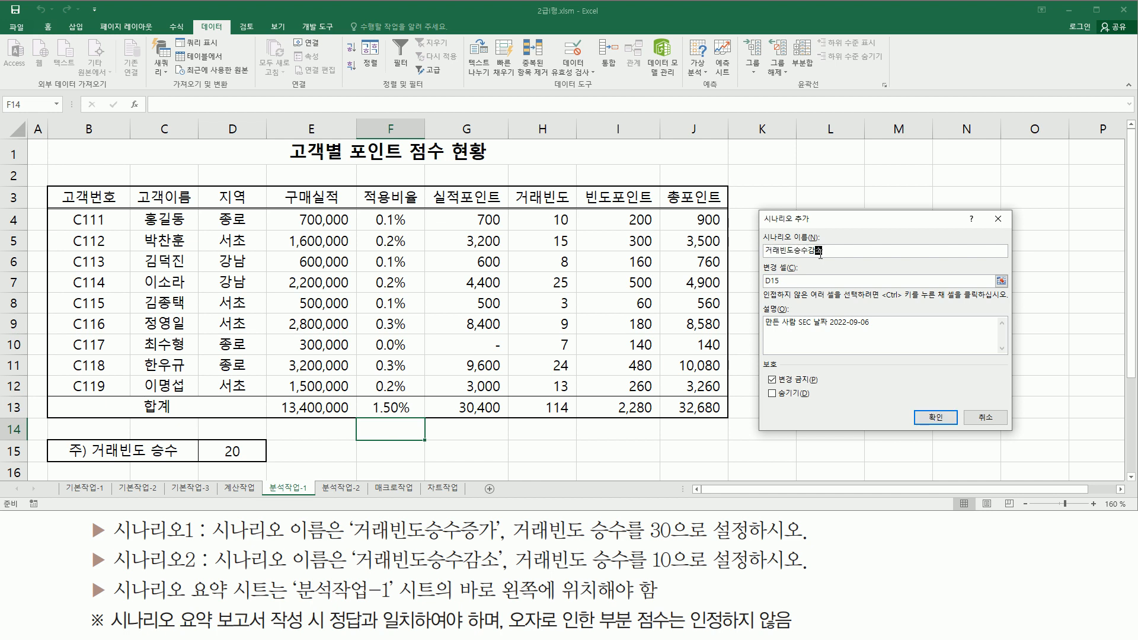
pyautogui.click(792, 281)
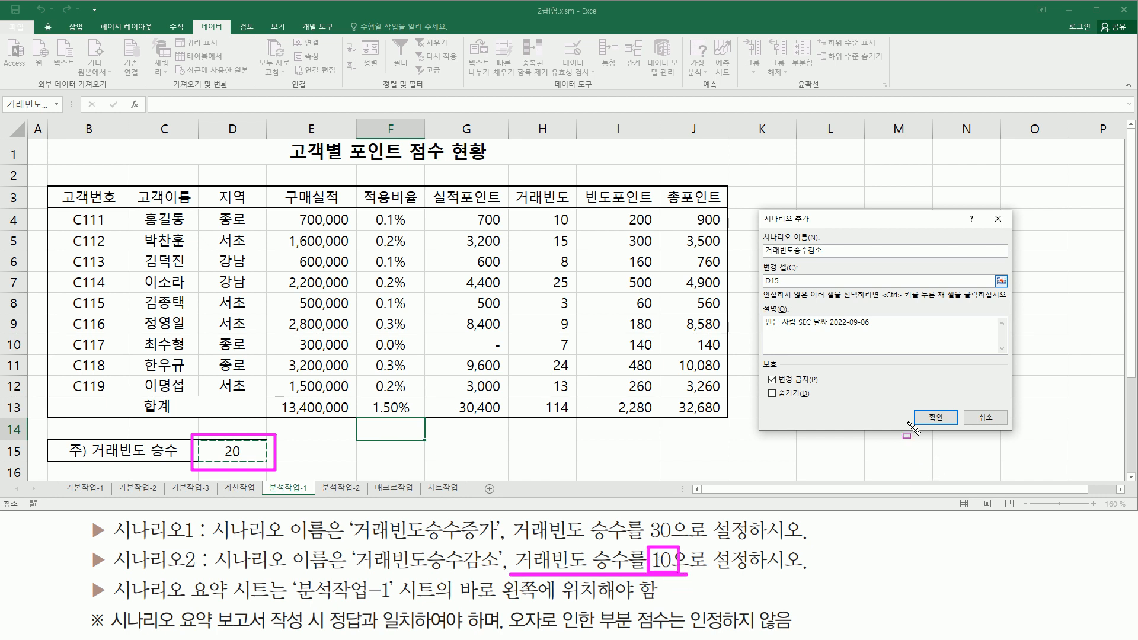
pyautogui.click(936, 417)
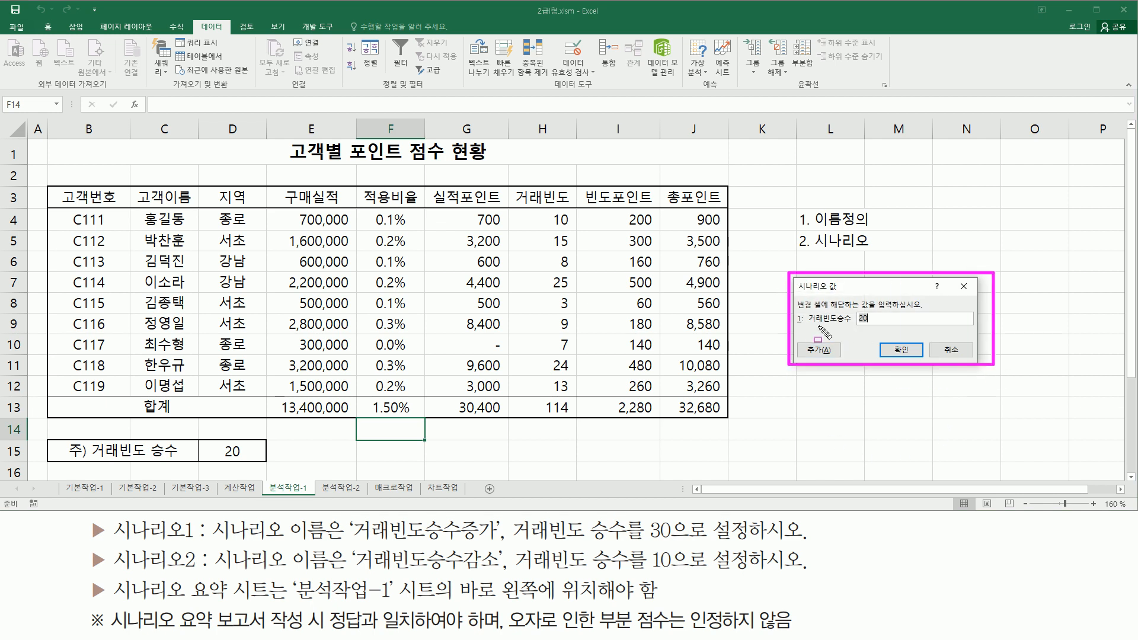
# - Set 거래빈도승수 to 10 for the 거래빈도승수감소 scenario and save it, returning to the Scenario Manager
pyautogui.moveTo(856, 311); pyautogui.dragTo(874, 327)
pyautogui.press('Escape')
pyautogui.click(876, 319)
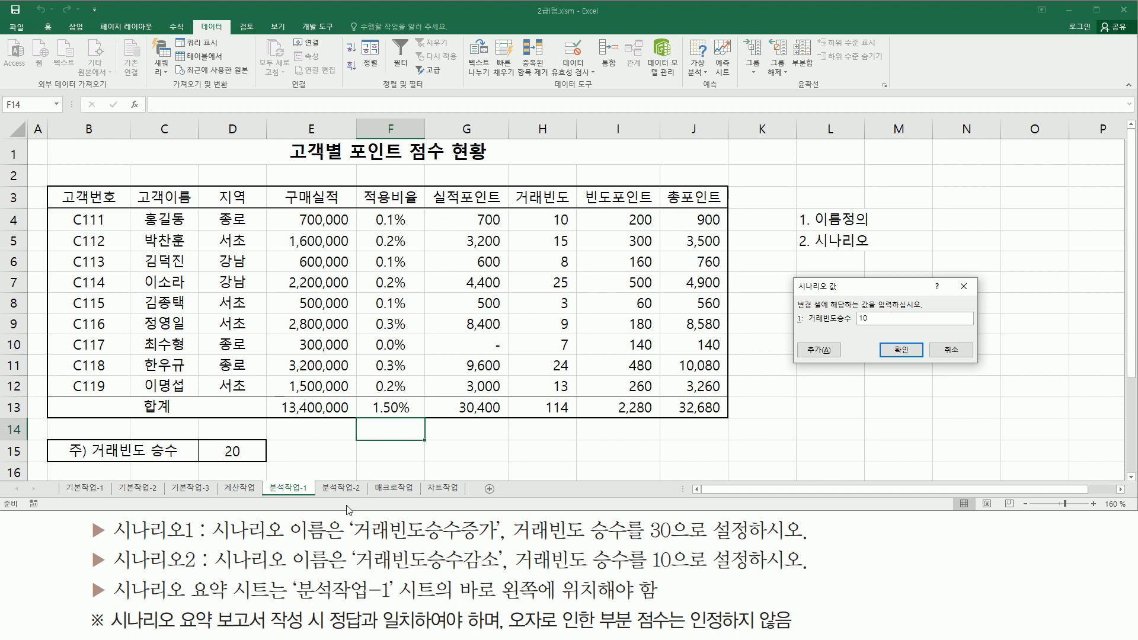
pyautogui.moveTo(81, 517)
pyautogui.mouseDown()
pyautogui.moveTo(604, 567)
pyautogui.moveTo(811, 572)
pyautogui.mouseUp()
pyautogui.moveTo(874, 343); pyautogui.dragTo(925, 358)
pyautogui.press('Escape')
pyautogui.click(900, 350)
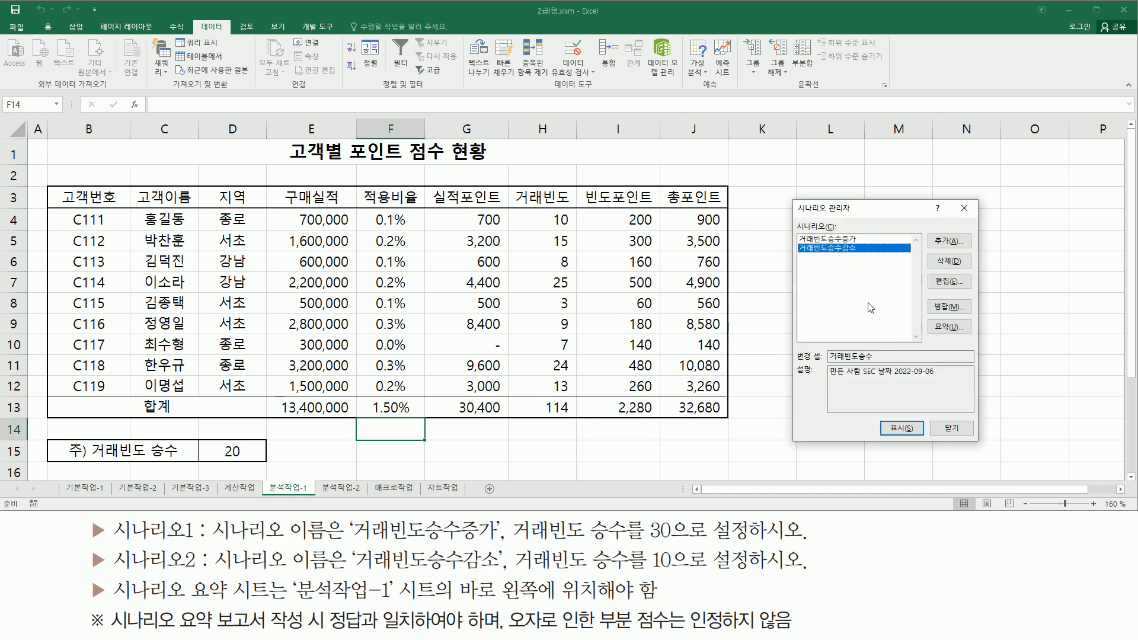
# - Start a summary report of both scenarios, keeping 시나리오 요약 as the report type
pyautogui.moveTo(793, 230); pyautogui.dragTo(875, 260)
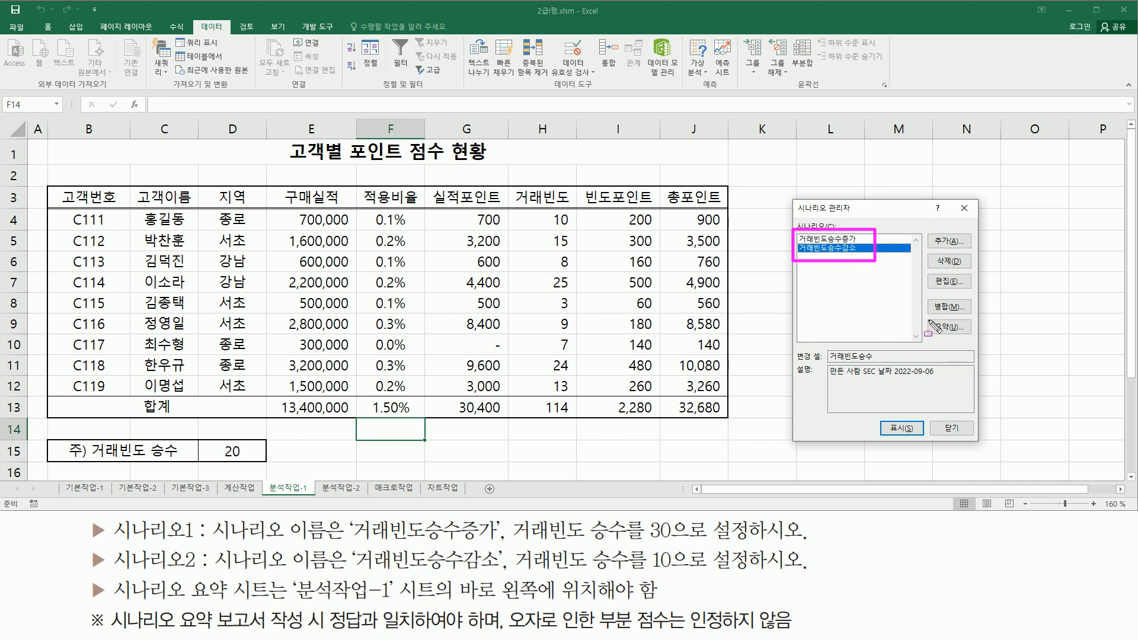
pyautogui.moveTo(929, 319); pyautogui.dragTo(973, 335)
pyautogui.press('Escape')
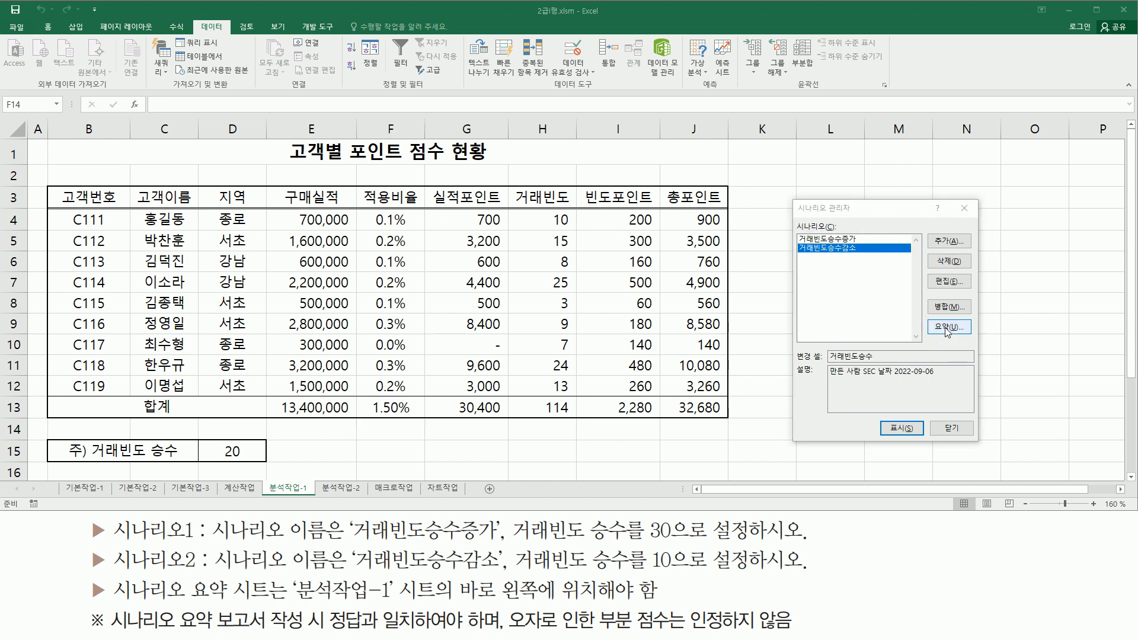
pyautogui.click(947, 327)
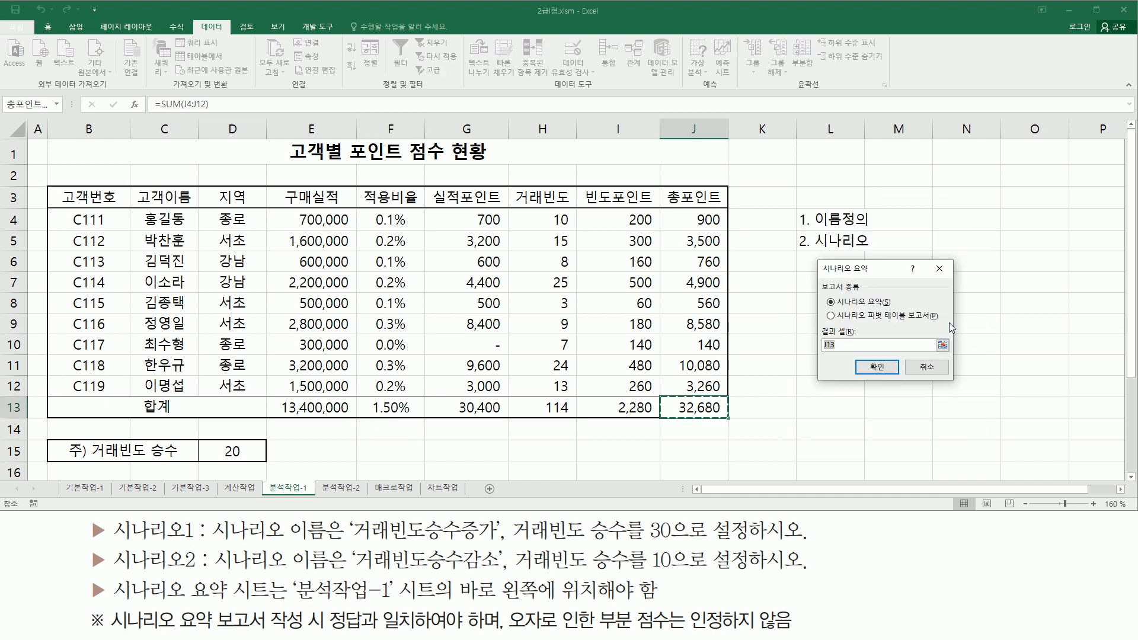
pyautogui.moveTo(814, 259)
pyautogui.mouseDown()
pyautogui.moveTo(842, 363)
pyautogui.moveTo(957, 383)
pyautogui.mouseUp()
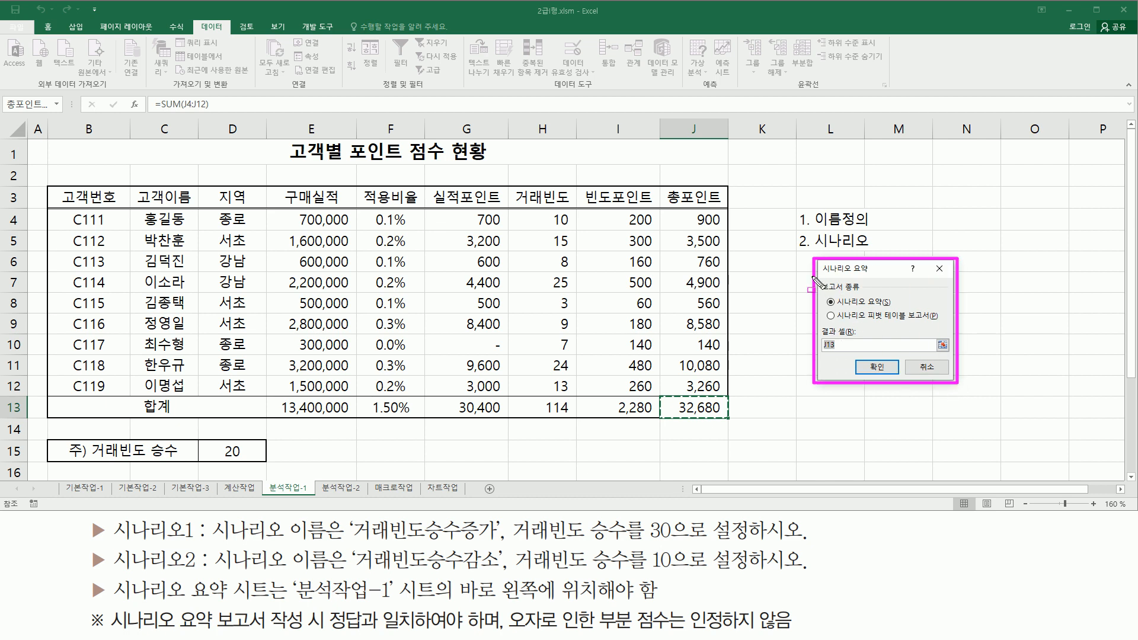
pyautogui.moveTo(817, 281); pyautogui.dragTo(870, 294)
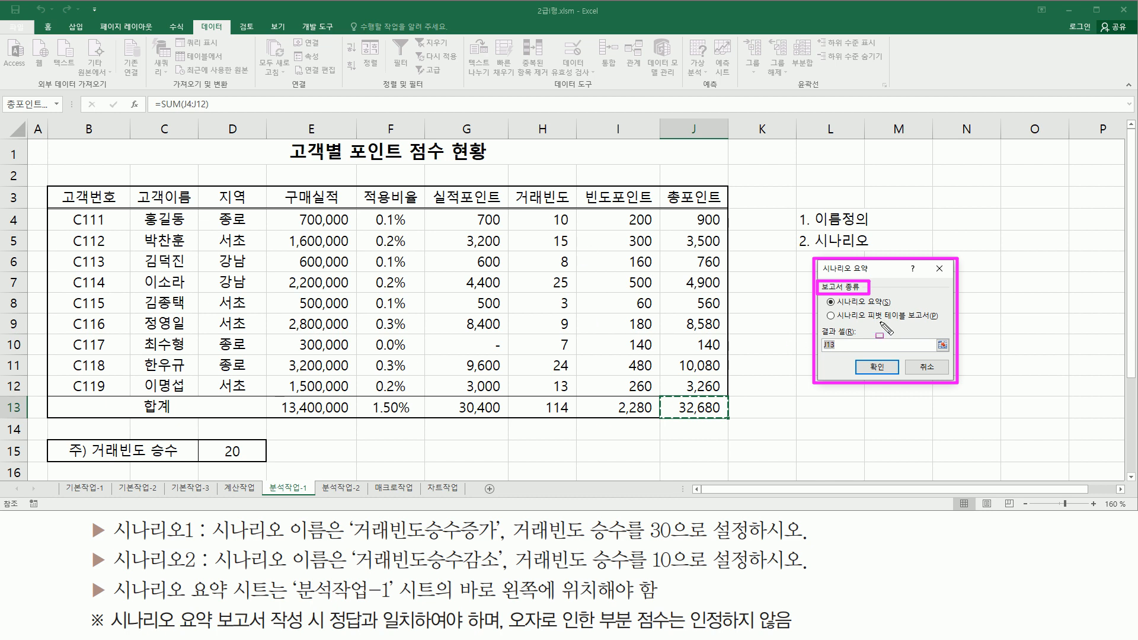
pyautogui.moveTo(869, 324); pyautogui.dragTo(923, 323)
pyautogui.moveTo(827, 315); pyautogui.dragTo(942, 316)
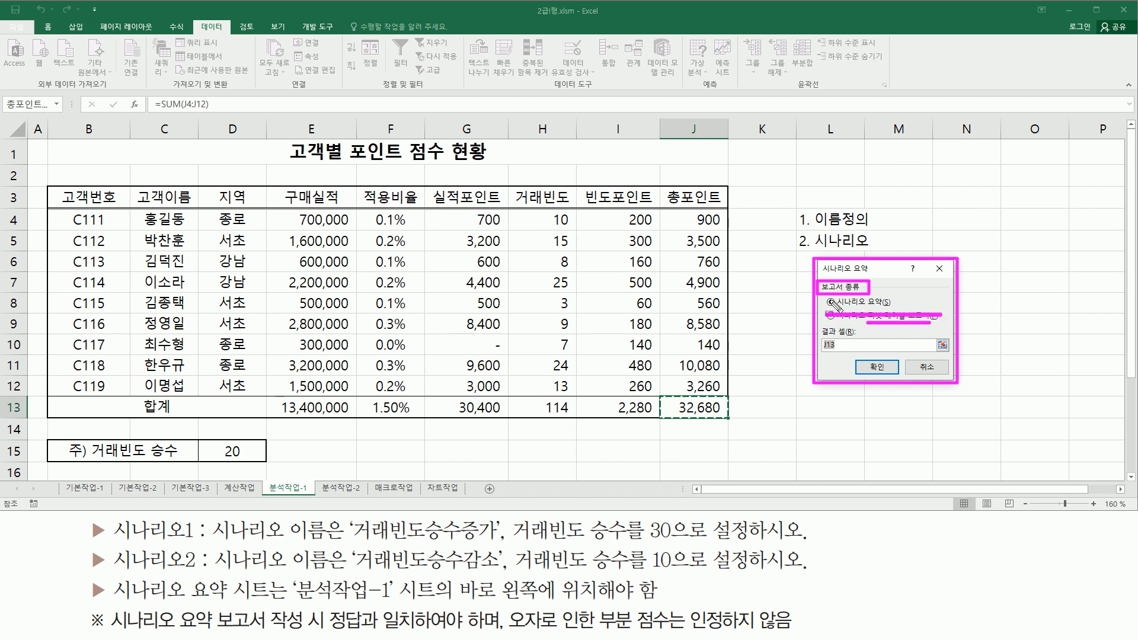
pyautogui.press('Escape')
pyautogui.moveTo(825, 291)
pyautogui.mouseDown()
pyautogui.moveTo(833, 304)
pyautogui.moveTo(898, 310)
pyautogui.mouseUp()
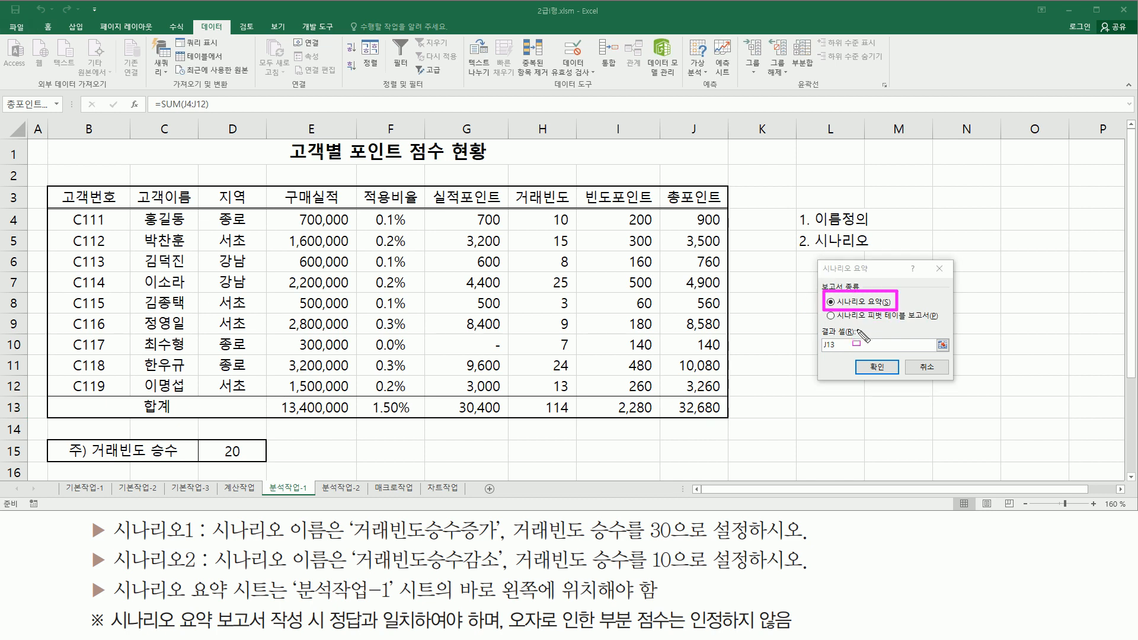
pyautogui.press('Escape')
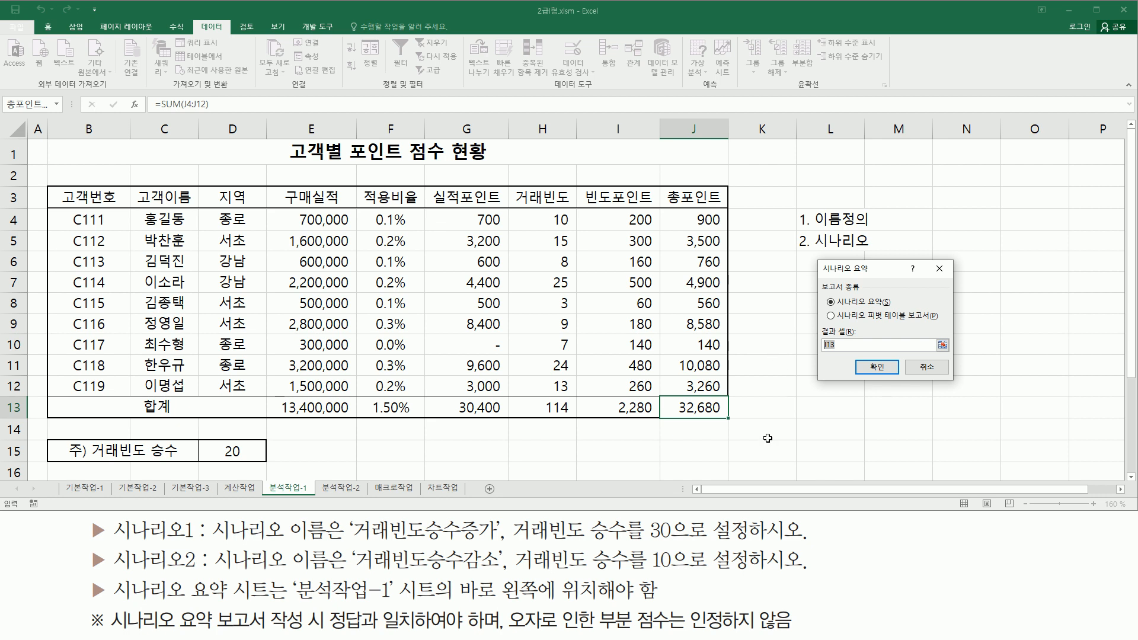
# - Set the result cells to I13:J13, the 빈도포인트 and 총포인트 totals, and generate the scenario summary
pyautogui.moveTo(503, 520)
pyautogui.mouseDown()
pyautogui.moveTo(527, 567)
pyautogui.moveTo(681, 574)
pyautogui.mouseUp()
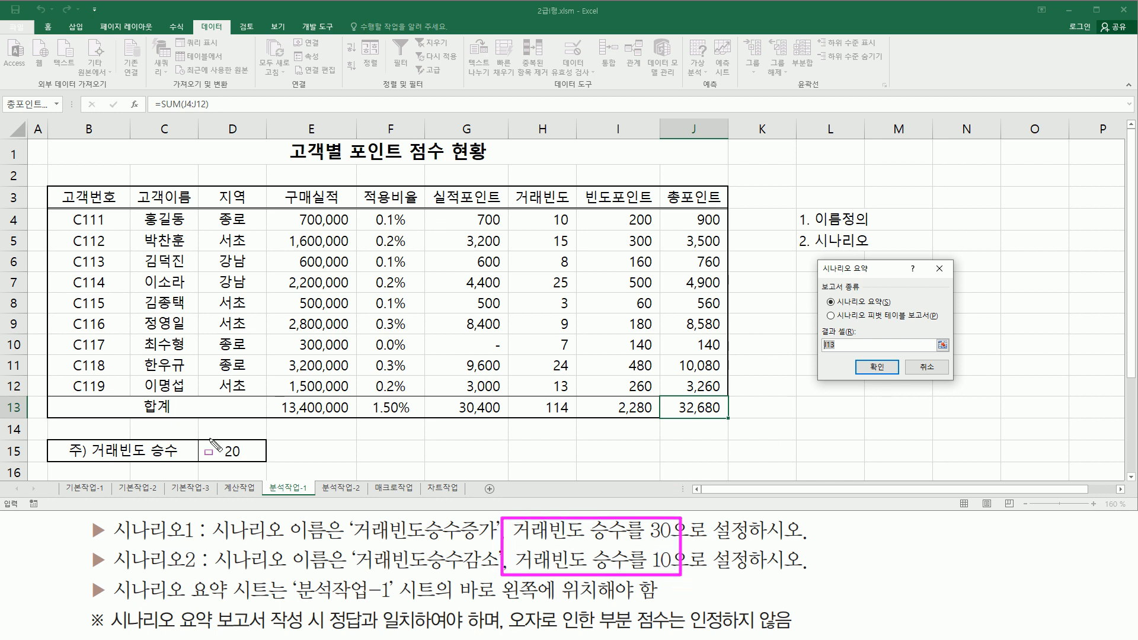
pyautogui.moveTo(212, 439); pyautogui.dragTo(257, 462)
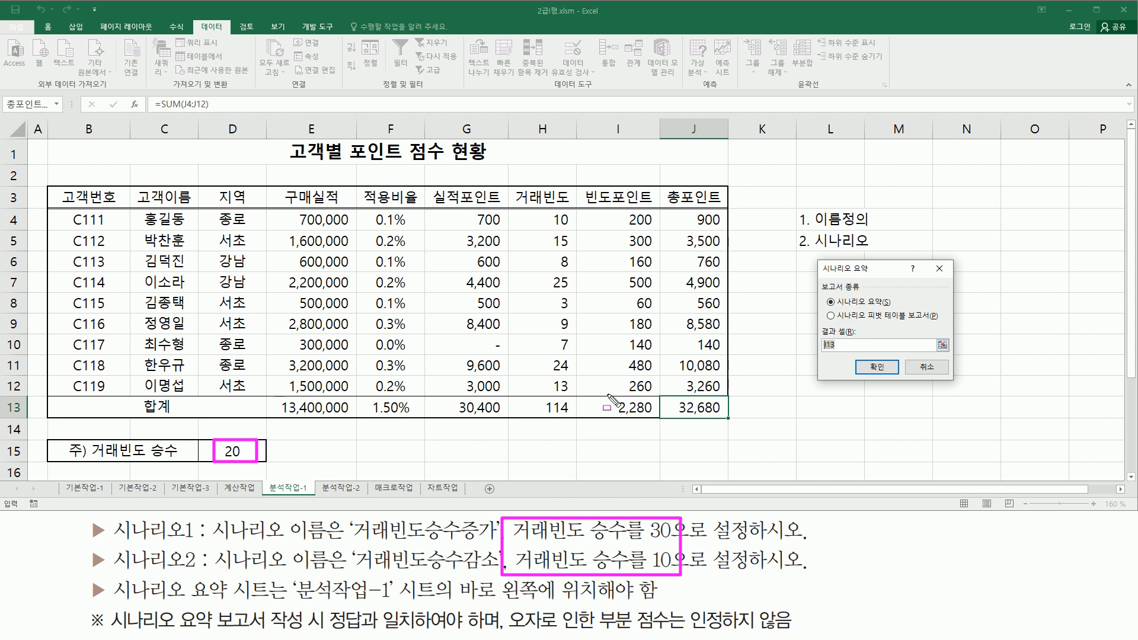
pyautogui.moveTo(586, 392)
pyautogui.mouseDown()
pyautogui.moveTo(634, 414)
pyautogui.moveTo(727, 418)
pyautogui.mouseUp()
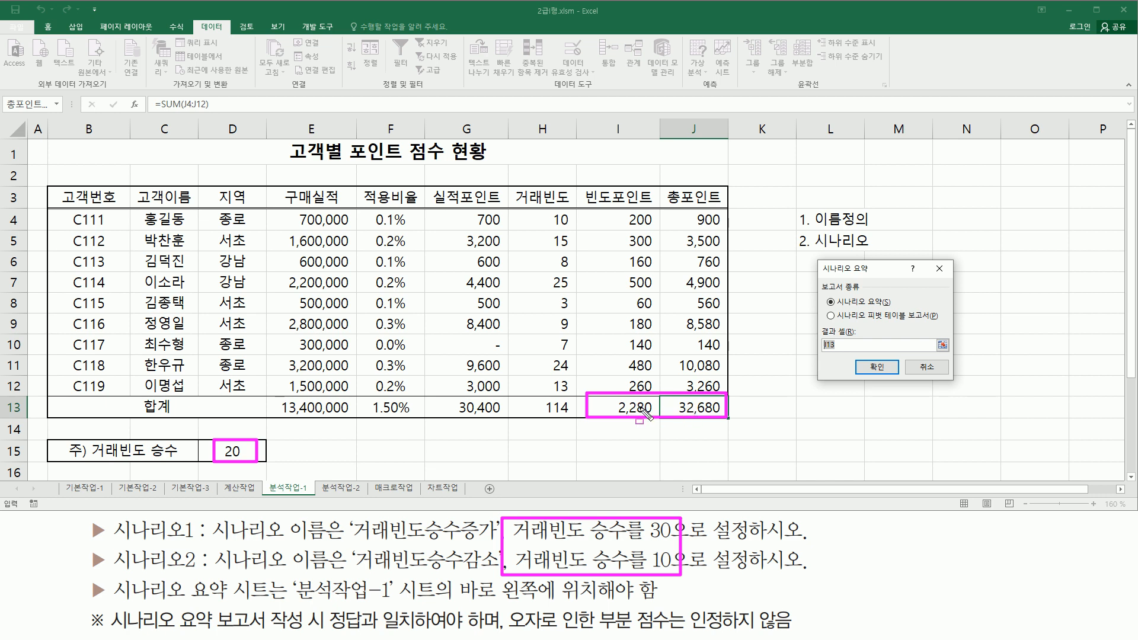
pyautogui.press('Escape')
pyautogui.moveTo(844, 345); pyautogui.dragTo(810, 345)
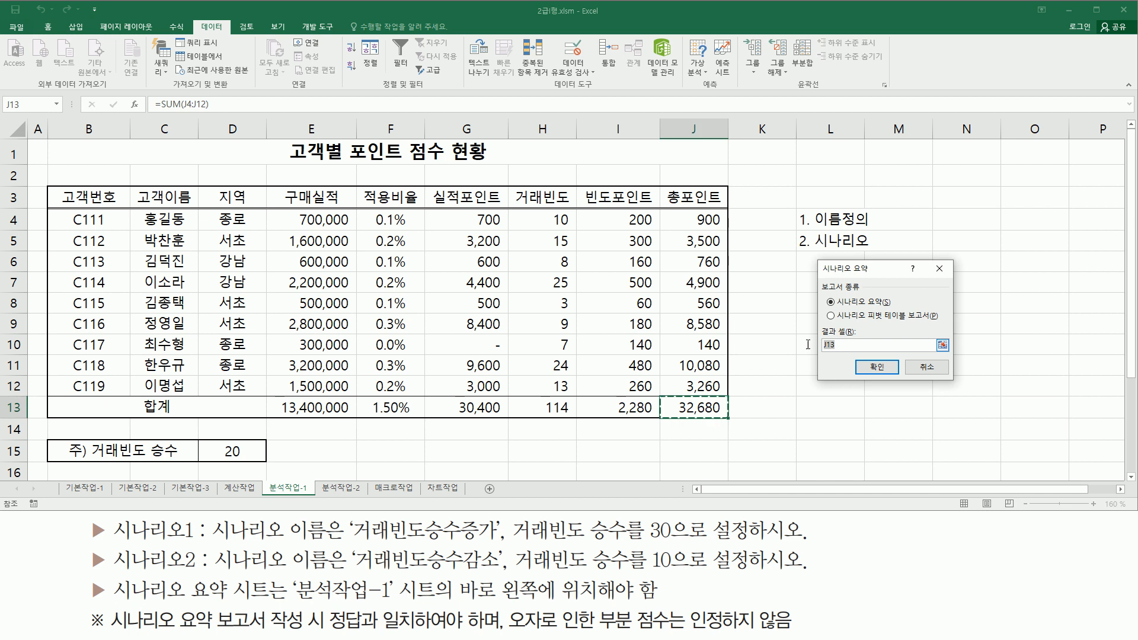
pyautogui.moveTo(622, 411); pyautogui.dragTo(712, 409)
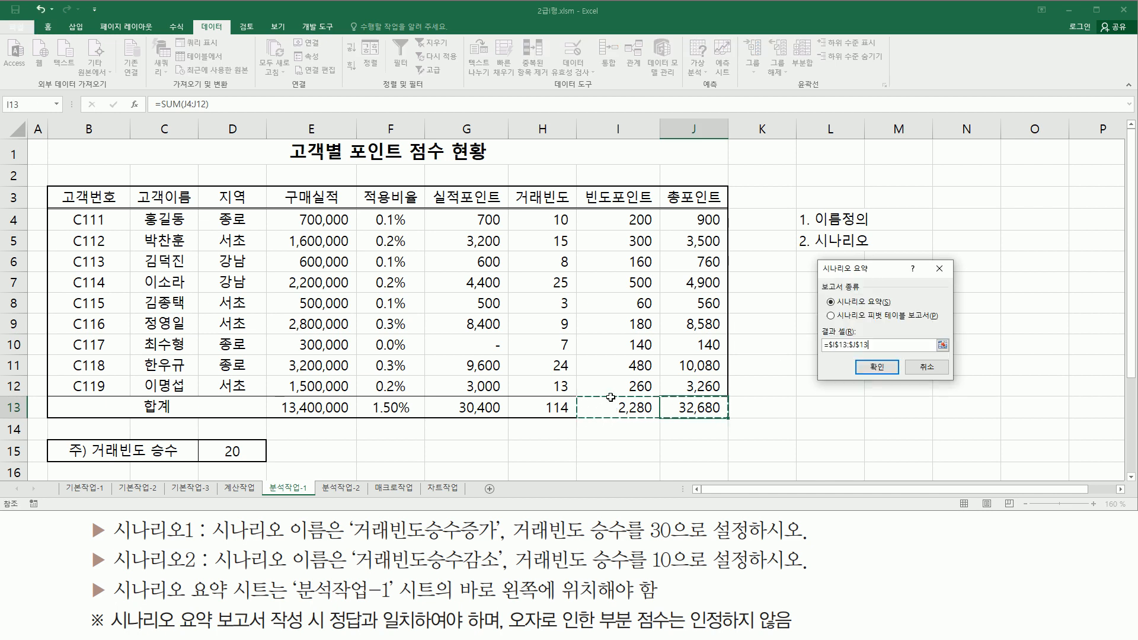
pyautogui.moveTo(597, 396); pyautogui.dragTo(715, 417)
pyautogui.moveTo(822, 355)
pyautogui.mouseDown()
pyautogui.moveTo(875, 353)
pyautogui.moveTo(879, 380)
pyautogui.moveTo(894, 381)
pyautogui.mouseUp()
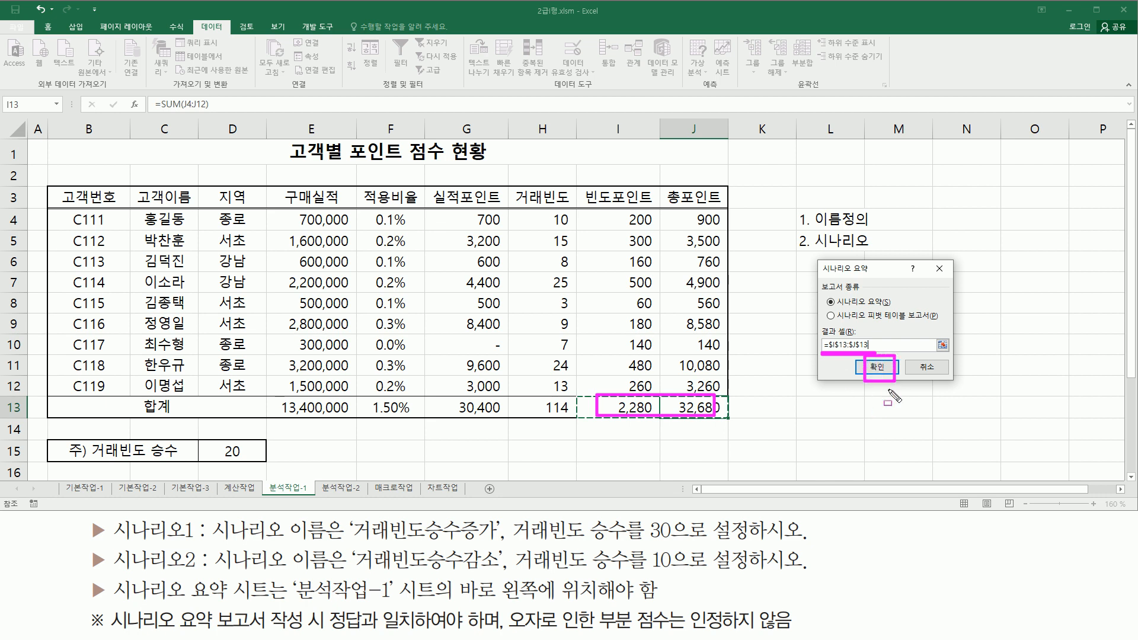
pyautogui.press('Escape')
pyautogui.click(878, 366)
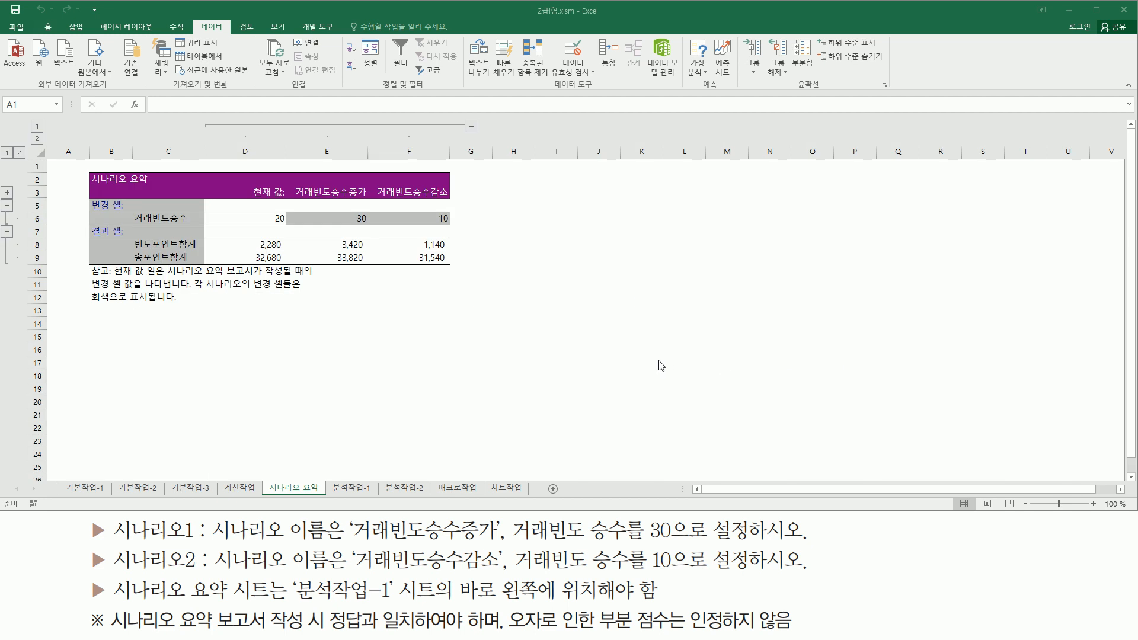
# - Check the position of the 시나리오 요약 sheet relative to the 분석작업-1 sheet against the assignment
pyautogui.scroll(3, 659, 360)
pyautogui.scroll(1, 659, 360)
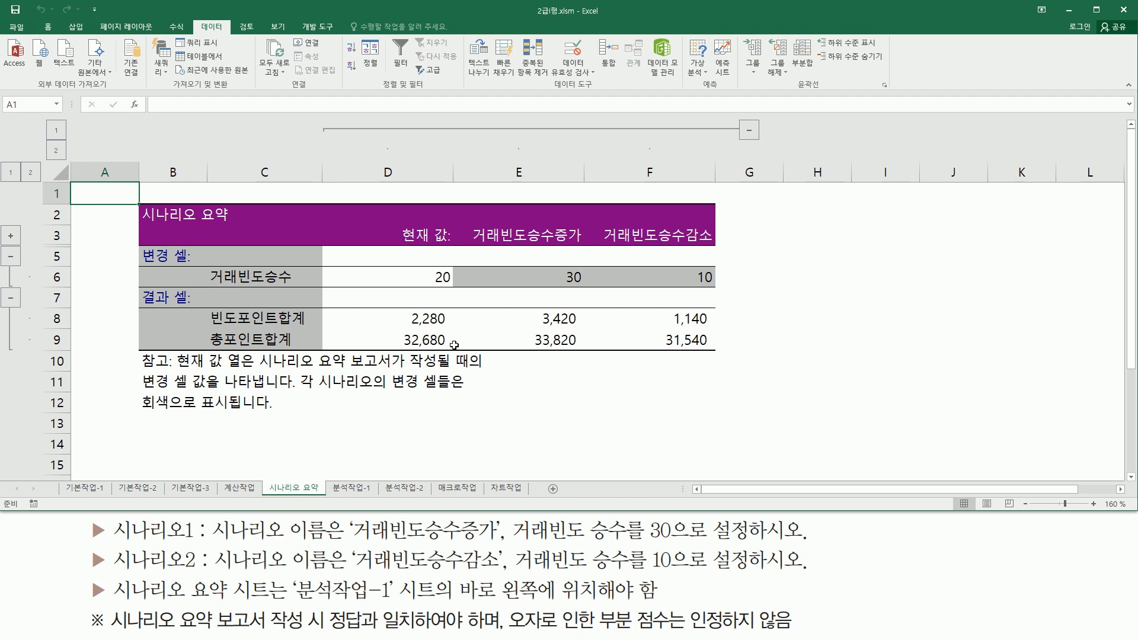
pyautogui.moveTo(109, 603); pyautogui.dragTo(601, 607)
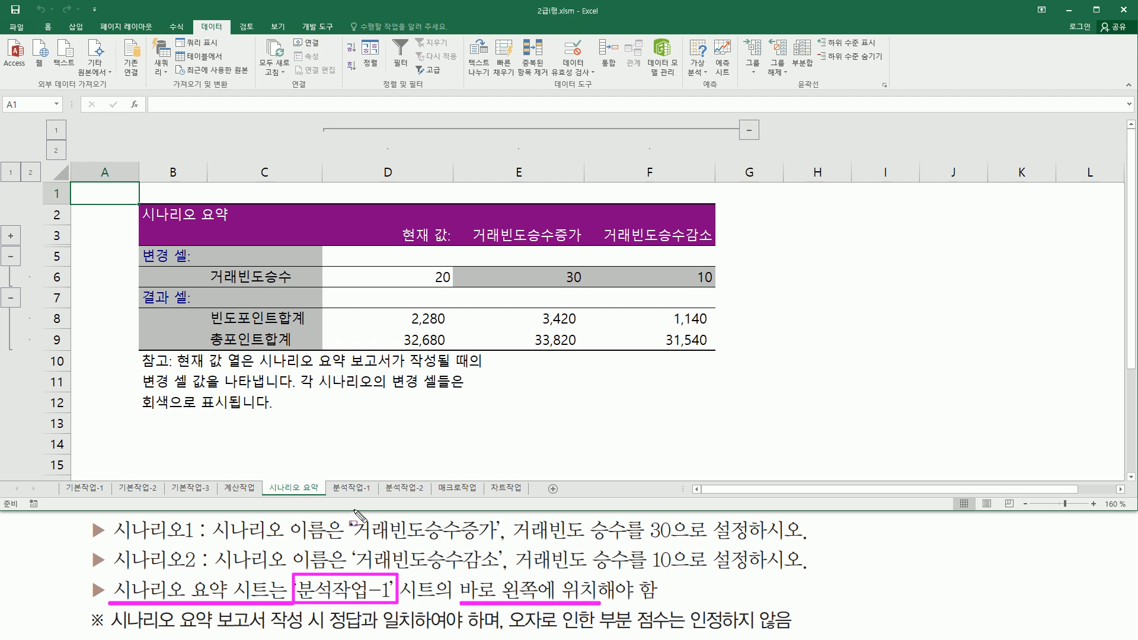
pyautogui.moveTo(334, 495)
pyautogui.mouseDown()
pyautogui.moveTo(370, 497)
pyautogui.moveTo(373, 485)
pyautogui.mouseUp()
pyautogui.moveTo(274, 497)
pyautogui.mouseDown()
pyautogui.moveTo(277, 487)
pyautogui.moveTo(267, 495)
pyautogui.moveTo(321, 494)
pyautogui.mouseUp()
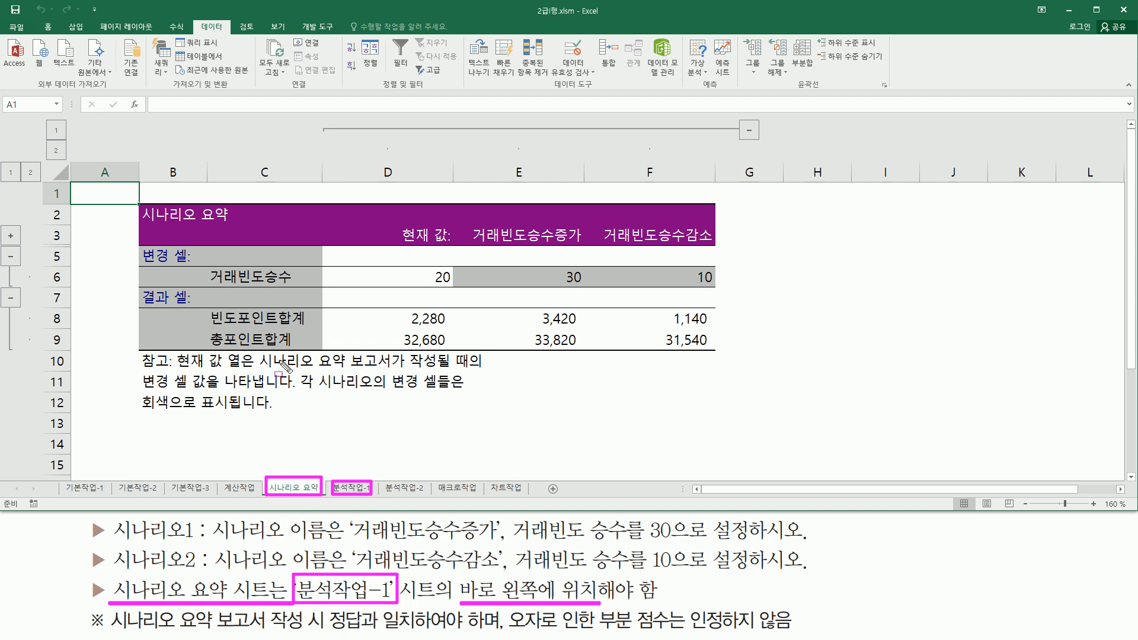
# - Examine the changing-cell and result-cell labels and the scenario names in the summary against the assignment text
pyautogui.press('Escape')
pyautogui.hotkey('ctrl', '2')
pyautogui.moveTo(208, 269)
pyautogui.mouseDown()
pyautogui.moveTo(314, 291)
pyautogui.moveTo(318, 357)
pyautogui.mouseUp()
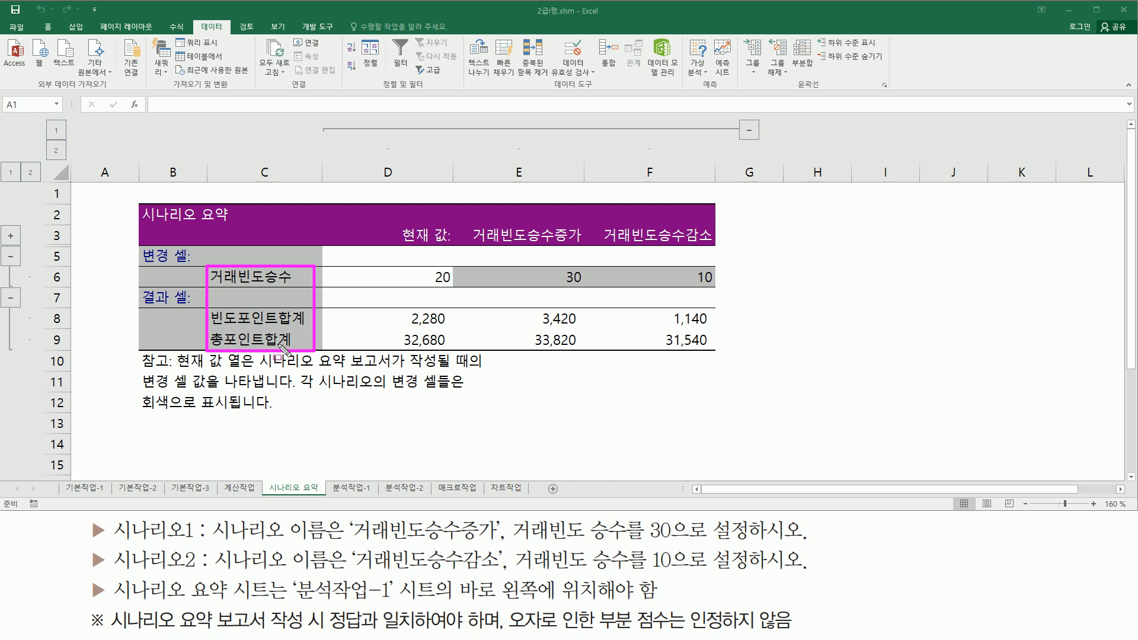
pyautogui.press('Escape')
pyautogui.moveTo(471, 224)
pyautogui.mouseDown()
pyautogui.moveTo(486, 246)
pyautogui.moveTo(718, 255)
pyautogui.mouseUp()
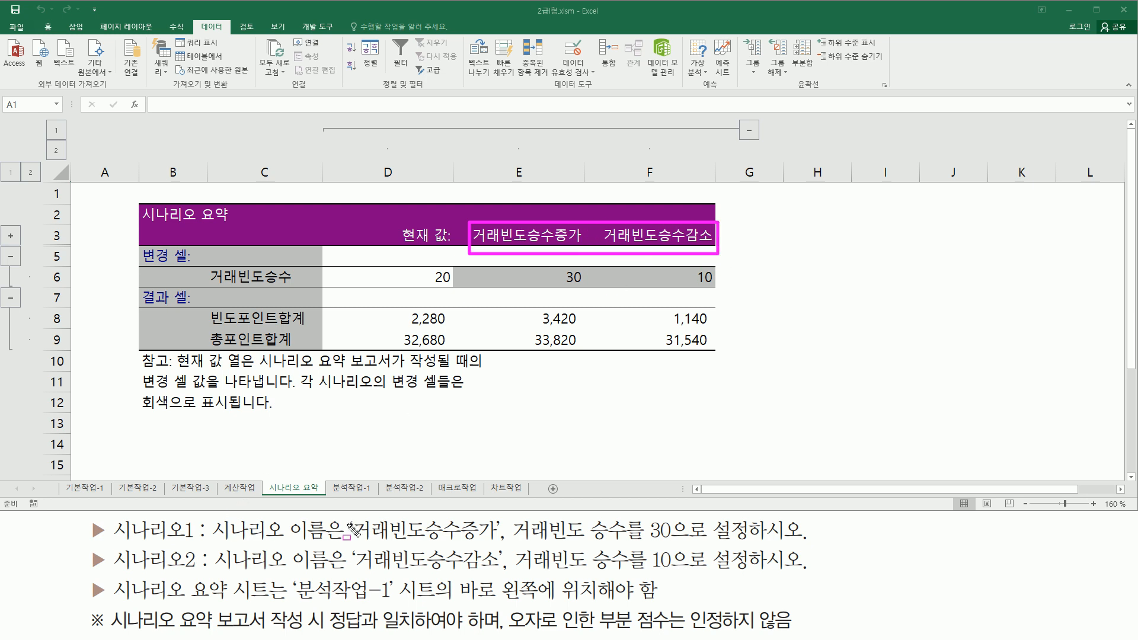
pyautogui.moveTo(347, 518)
pyautogui.mouseDown()
pyautogui.moveTo(388, 571)
pyautogui.moveTo(502, 576)
pyautogui.mouseUp()
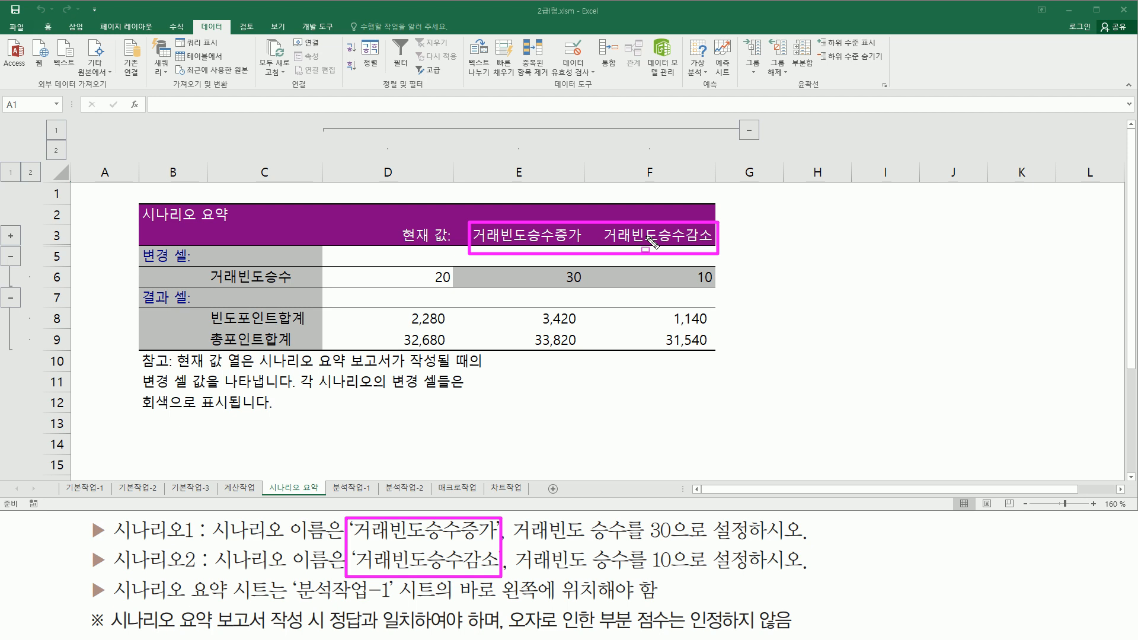
pyautogui.moveTo(206, 264)
pyautogui.mouseDown()
pyautogui.moveTo(249, 345)
pyautogui.moveTo(323, 356)
pyautogui.mouseUp()
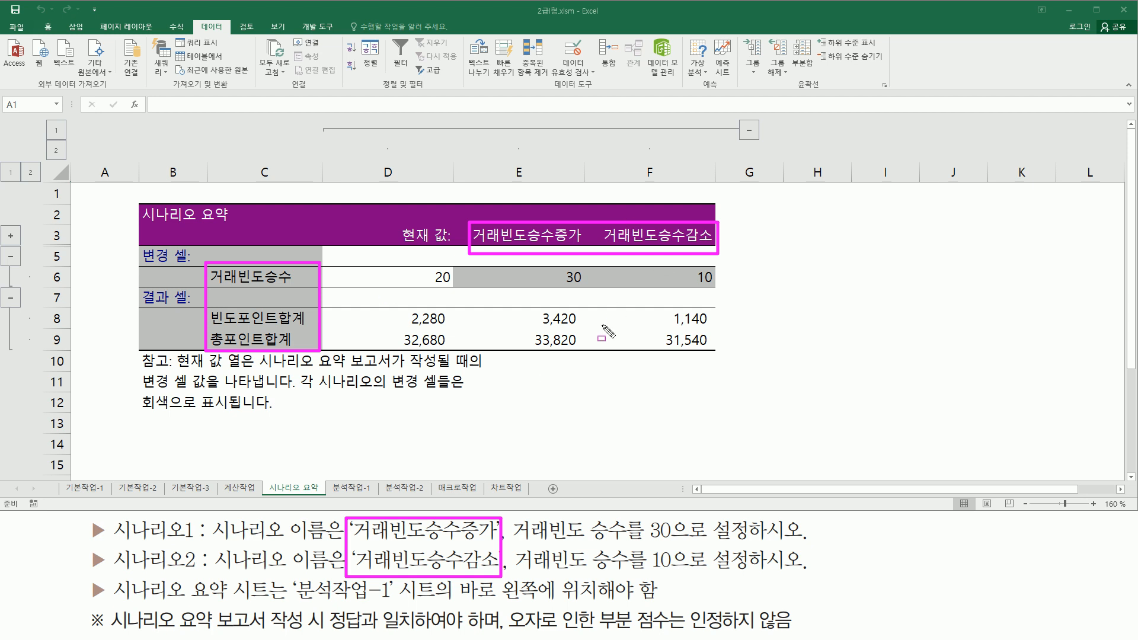
pyautogui.moveTo(268, 477); pyautogui.dragTo(326, 494)
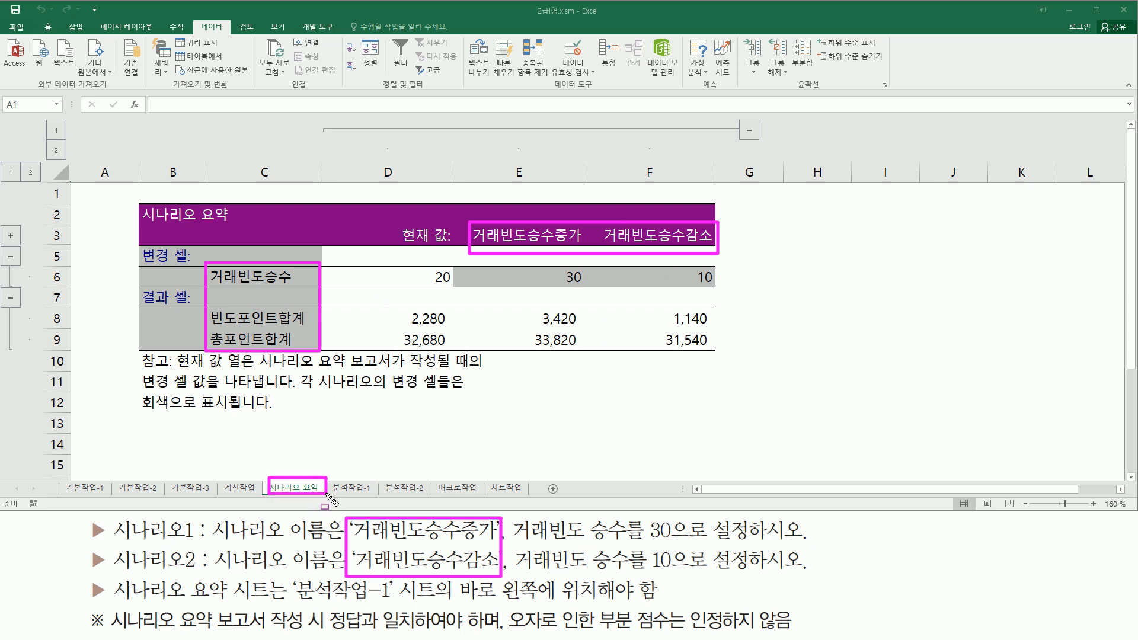
pyautogui.press('Escape')
pyautogui.rightClick(306, 492)
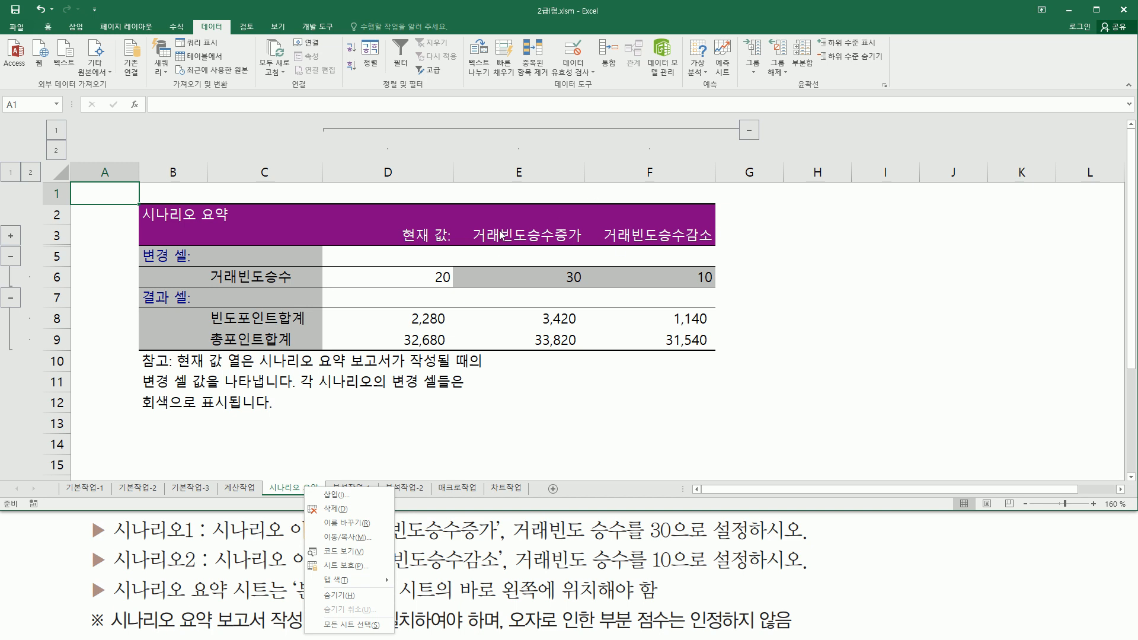
pyautogui.moveTo(465, 224); pyautogui.dragTo(720, 259)
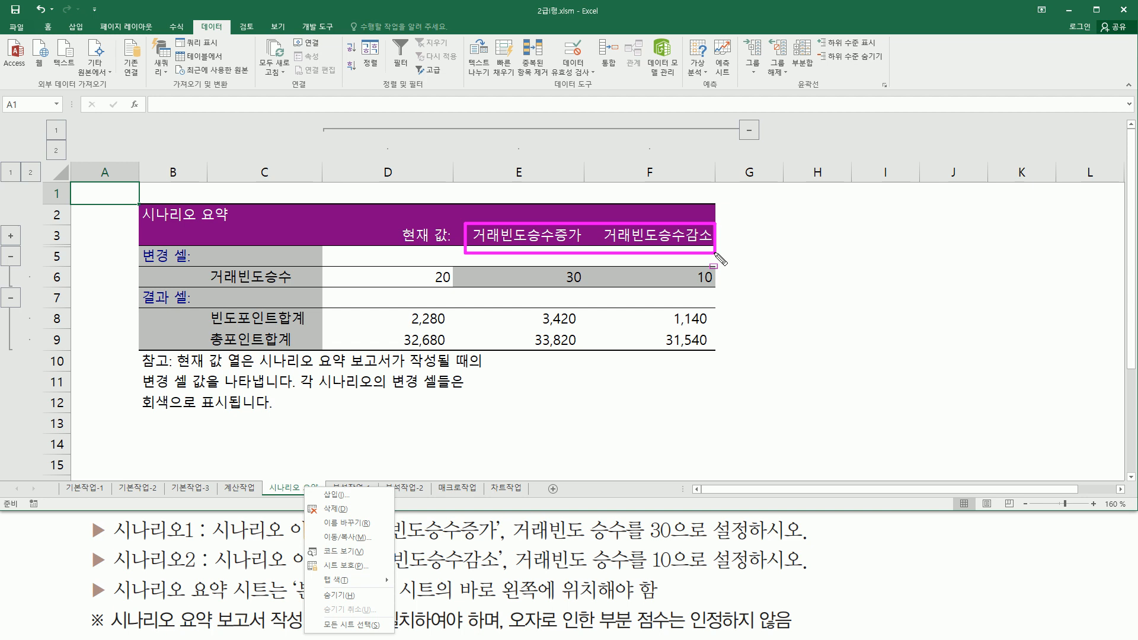
pyautogui.press('Escape')
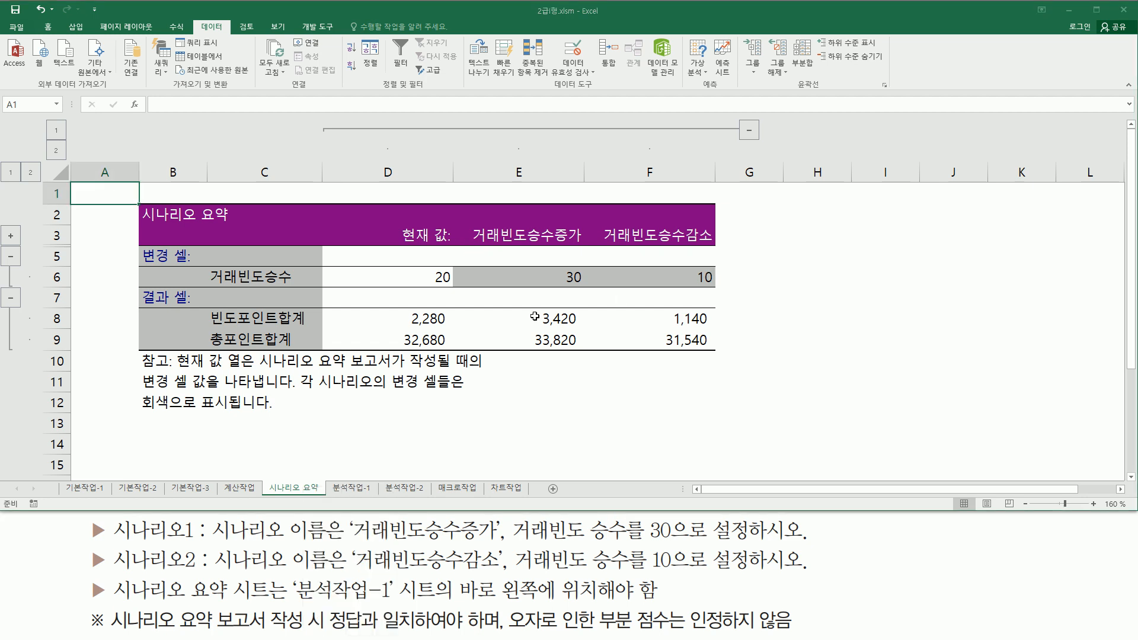
# - Compare the values under the current, 거래빈도승수증가 and 거래빈도승수감소 columns, and recheck the summary's labels and scenario names for typos
pyautogui.hotkey('ctrl', '2')
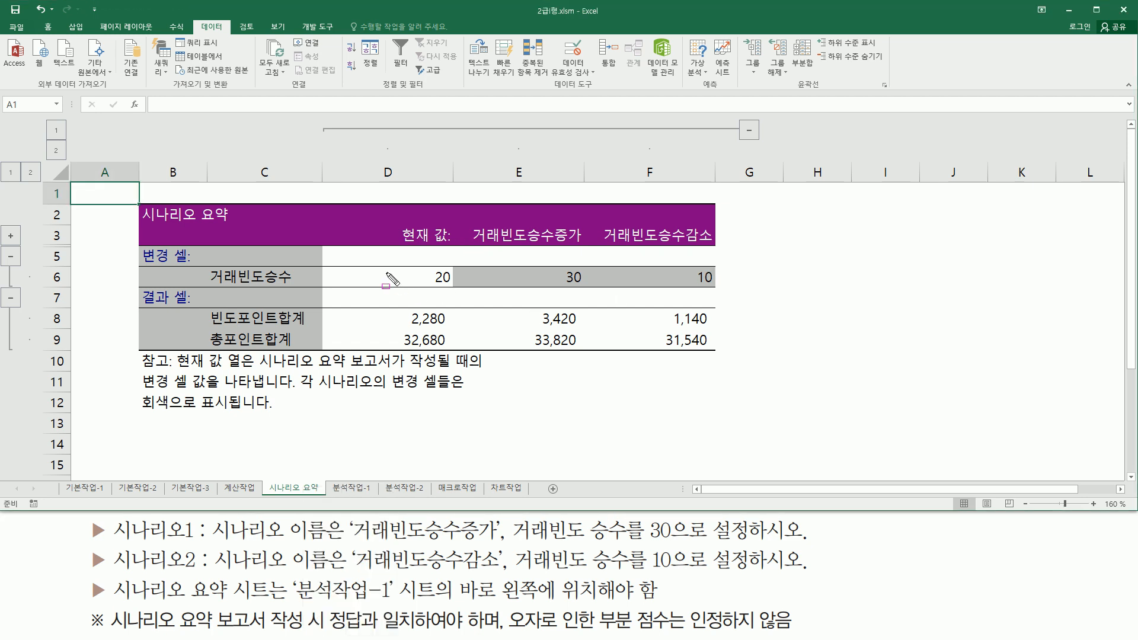
pyautogui.moveTo(383, 268); pyautogui.dragTo(464, 350)
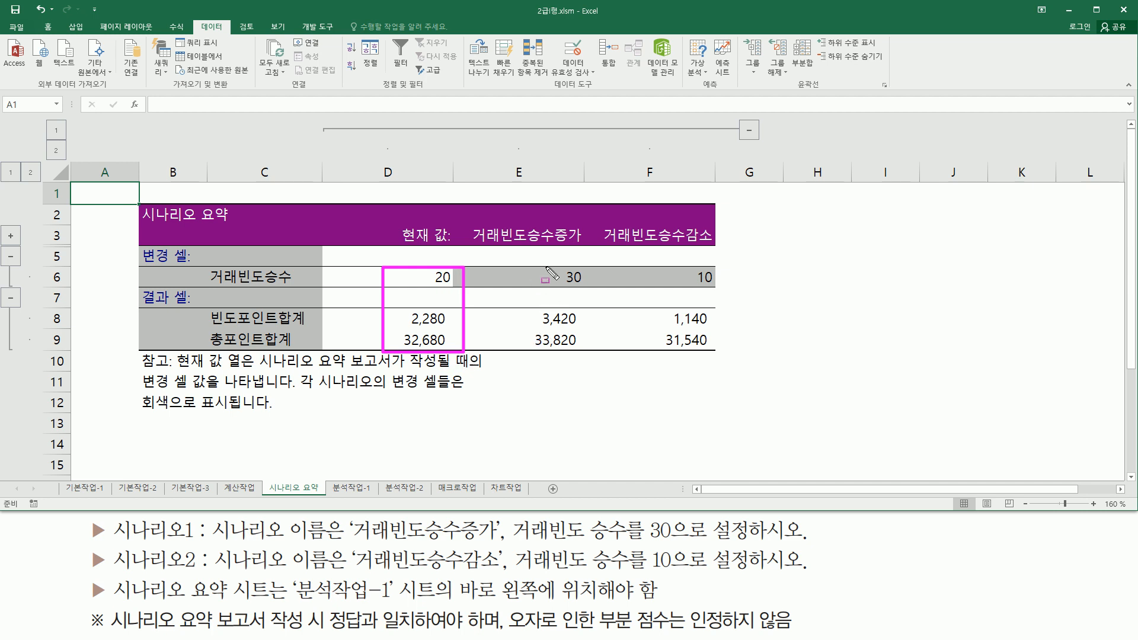
pyautogui.moveTo(523, 261); pyautogui.dragTo(595, 355)
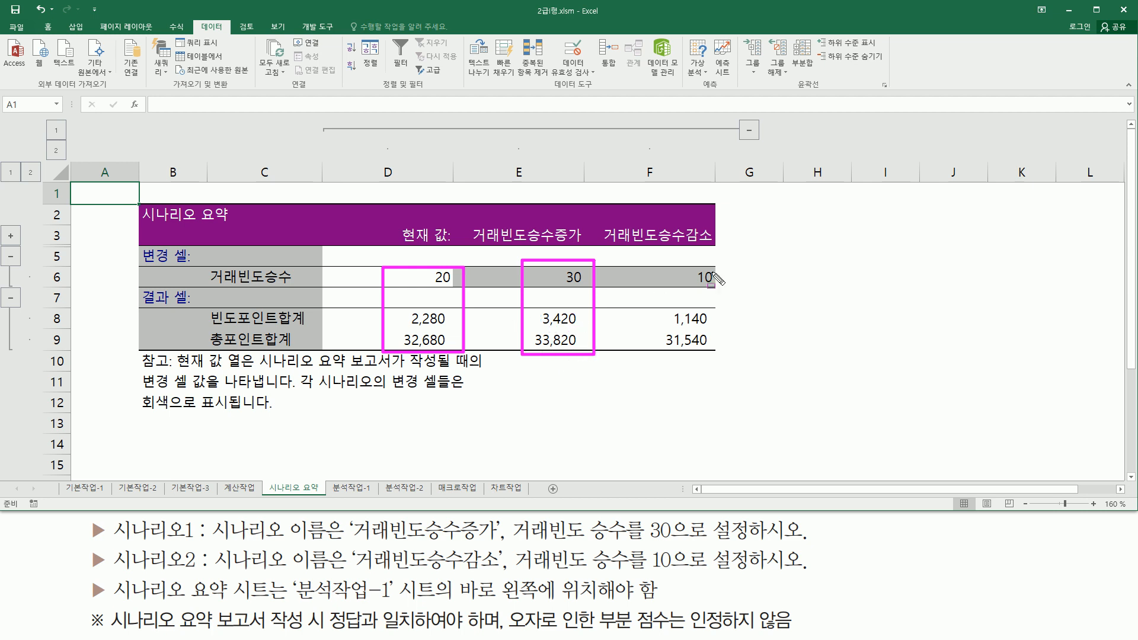
pyautogui.moveTo(651, 266)
pyautogui.mouseDown()
pyautogui.moveTo(694, 348)
pyautogui.moveTo(722, 356)
pyautogui.mouseUp()
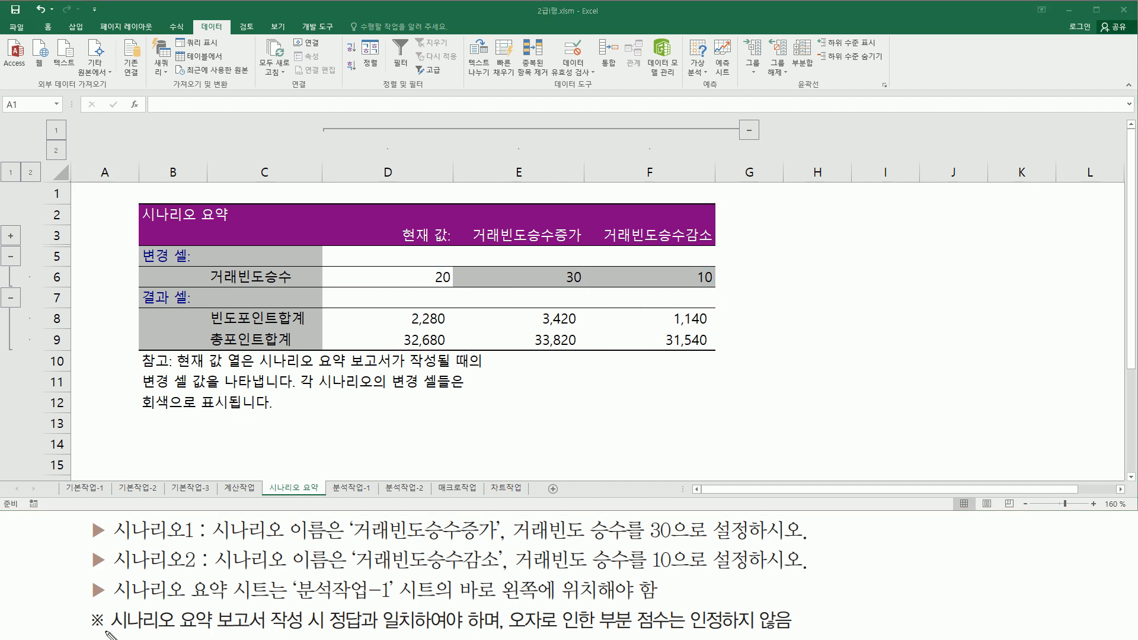
pyautogui.moveTo(107, 633); pyautogui.dragTo(780, 633)
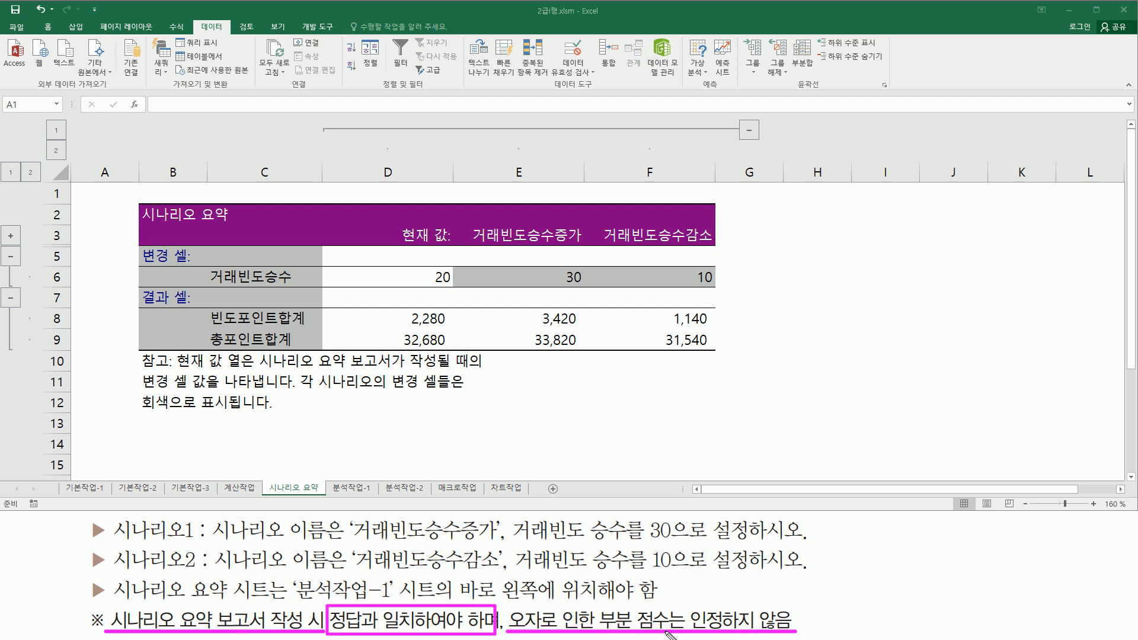
pyautogui.moveTo(122, 189); pyautogui.dragTo(737, 437)
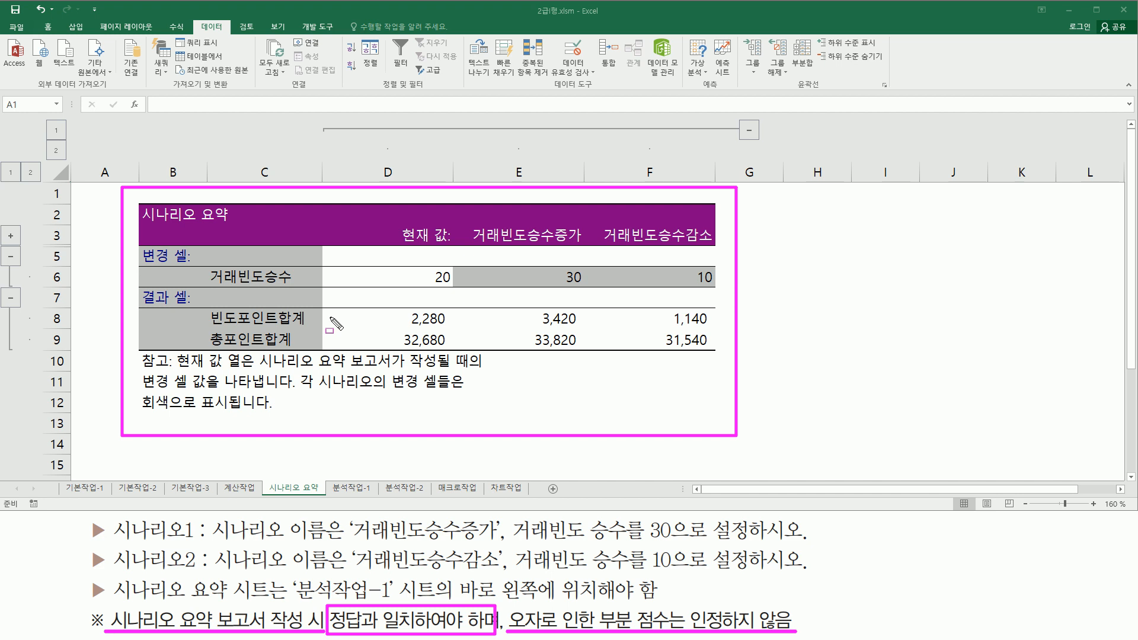
pyautogui.press('Escape')
pyautogui.hotkey('ctrl', 'shift', 'd')
pyautogui.moveTo(198, 261); pyautogui.dragTo(322, 356)
pyautogui.moveTo(466, 218); pyautogui.dragTo(719, 257)
pyautogui.press('Escape')
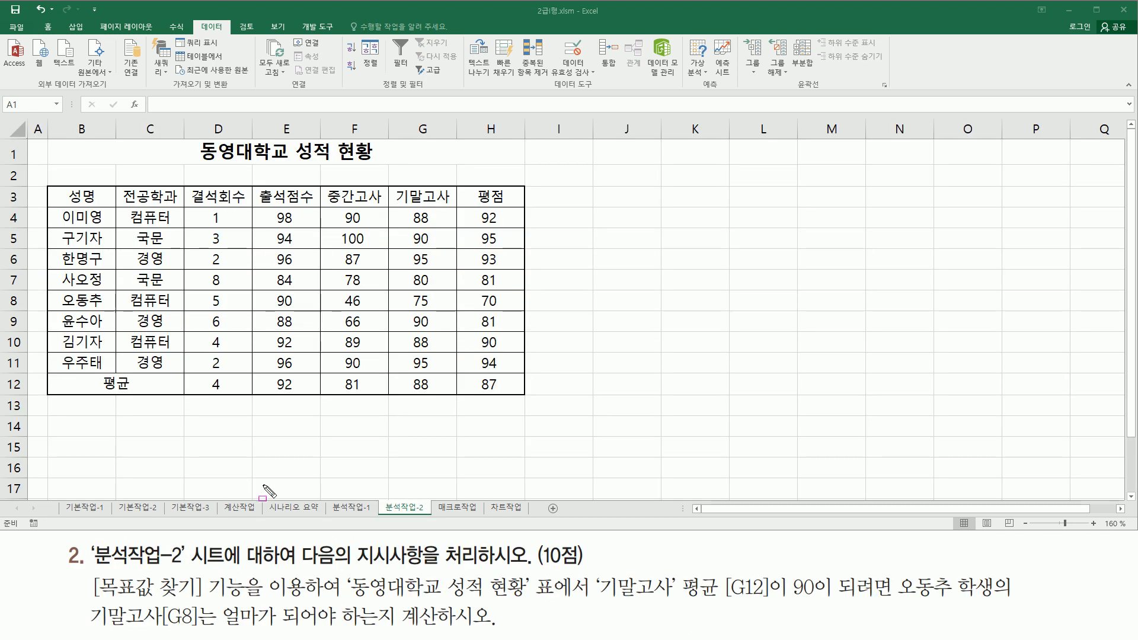
# - Read the Goal Seek instruction for the 분석작업-2 sheet and match it to the 동영대학교 성적 현황 table
pyautogui.moveTo(94, 568)
pyautogui.mouseDown()
pyautogui.moveTo(191, 570)
pyautogui.moveTo(188, 540)
pyautogui.mouseUp()
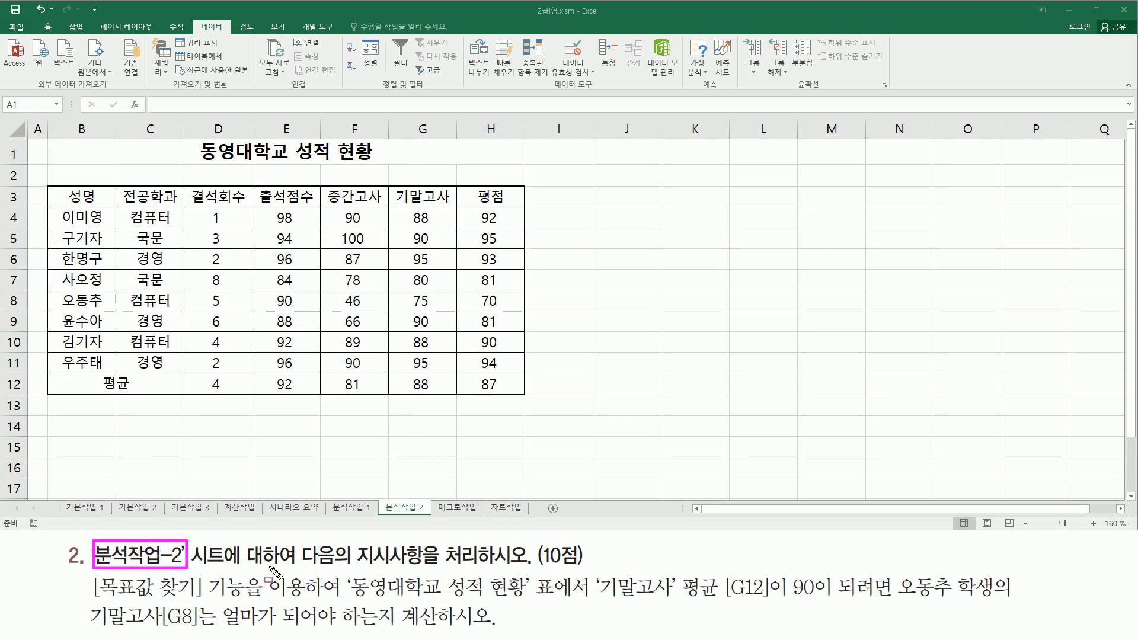
pyautogui.moveTo(326, 562); pyautogui.dragTo(525, 562)
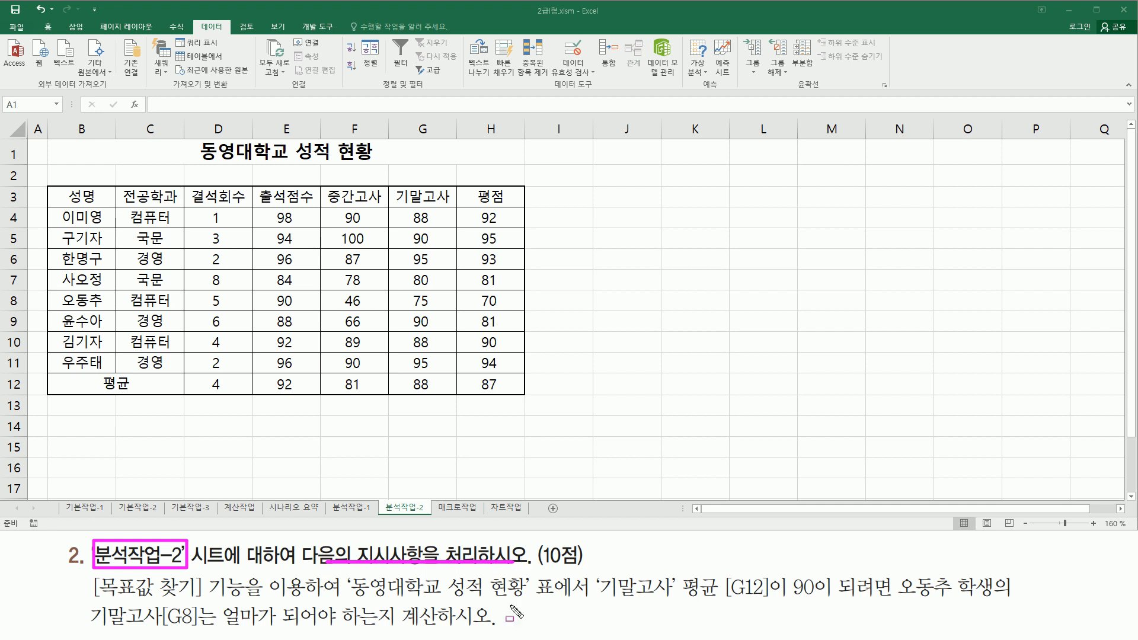
pyautogui.press('Escape')
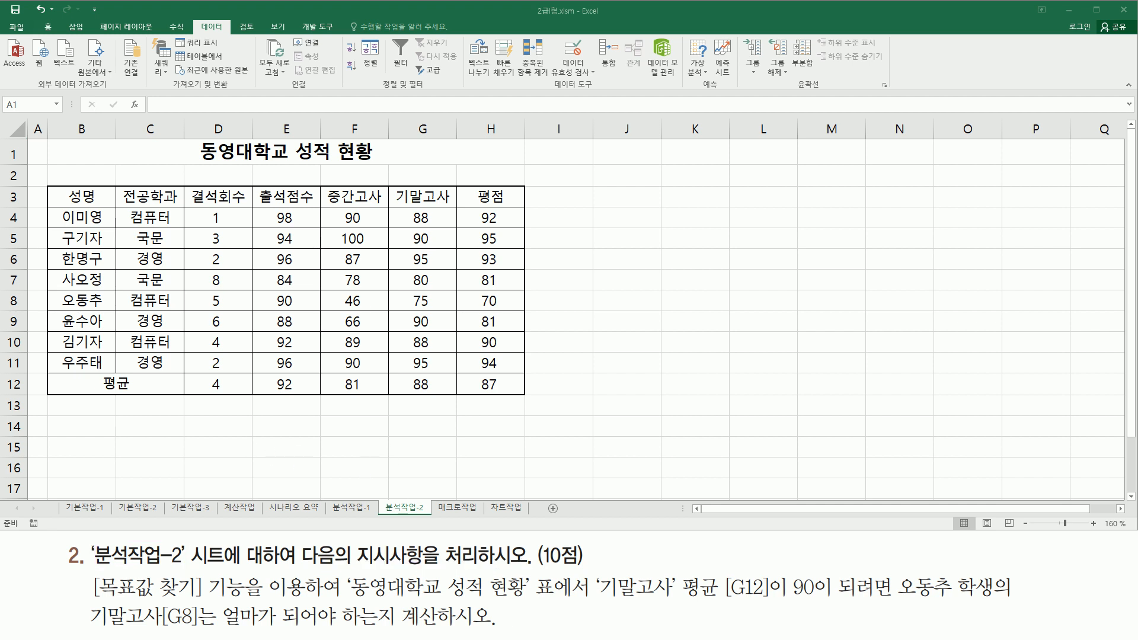
pyautogui.moveTo(44, 137)
pyautogui.mouseDown()
pyautogui.moveTo(115, 330)
pyautogui.moveTo(485, 366)
pyautogui.moveTo(528, 398)
pyautogui.mouseUp()
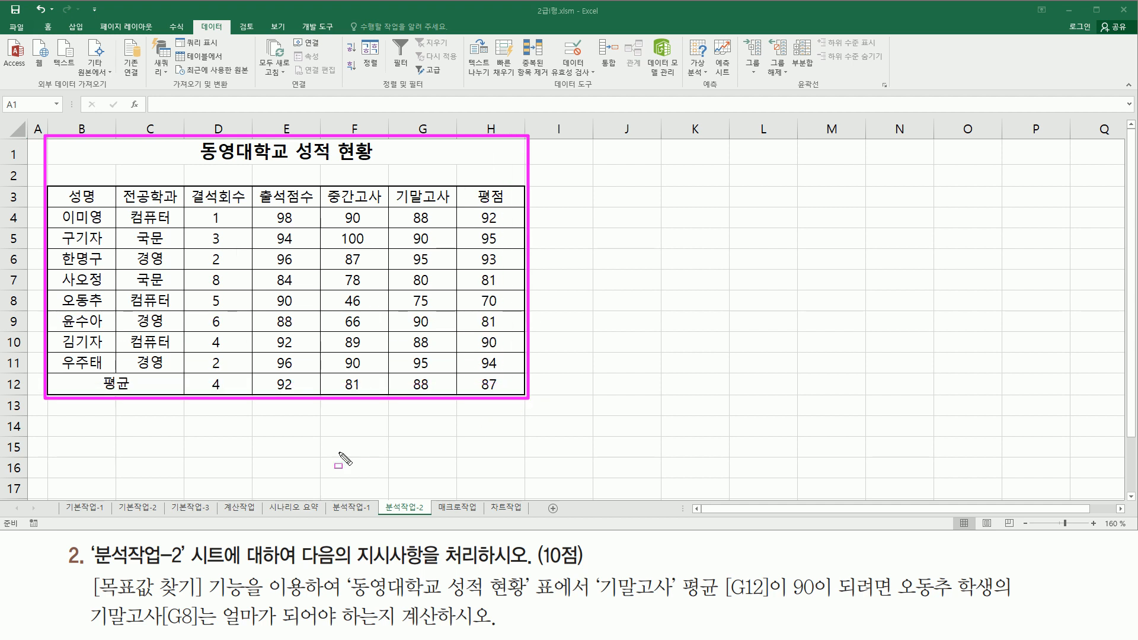
pyautogui.moveTo(92, 574)
pyautogui.mouseDown()
pyautogui.moveTo(94, 587)
pyautogui.moveTo(178, 604)
pyautogui.moveTo(243, 604)
pyautogui.mouseUp()
pyautogui.moveTo(354, 600); pyautogui.dragTo(532, 598)
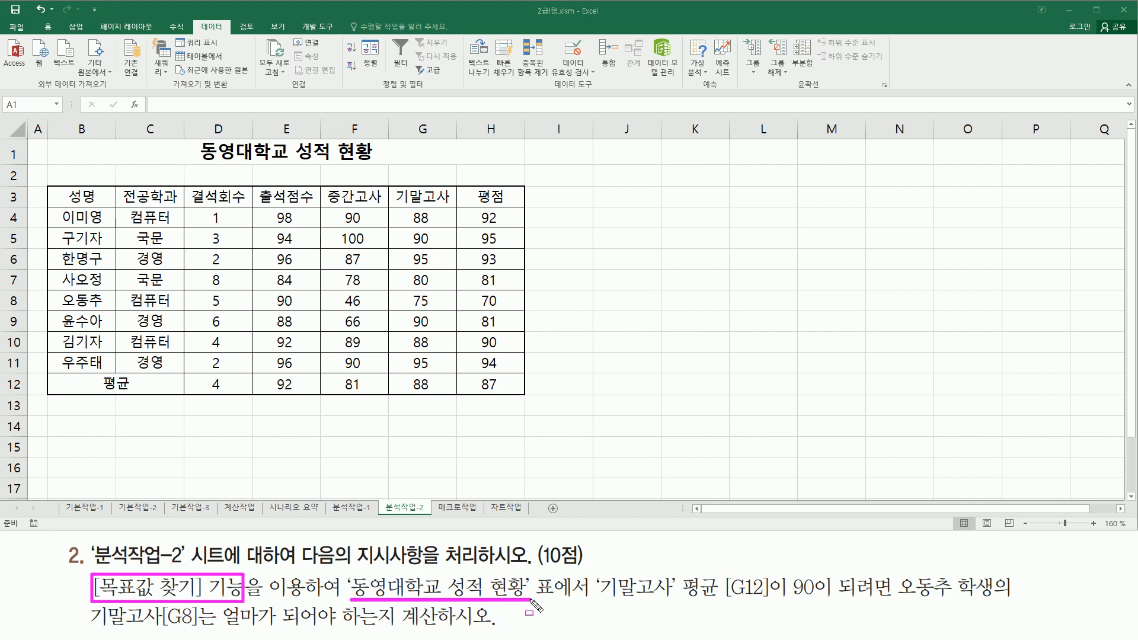
# - Locate the 기말고사 average in G12, its required value of 90 and the 기말고사 score in G8 named by the assignment
pyautogui.moveTo(596, 572); pyautogui.dragTo(772, 612)
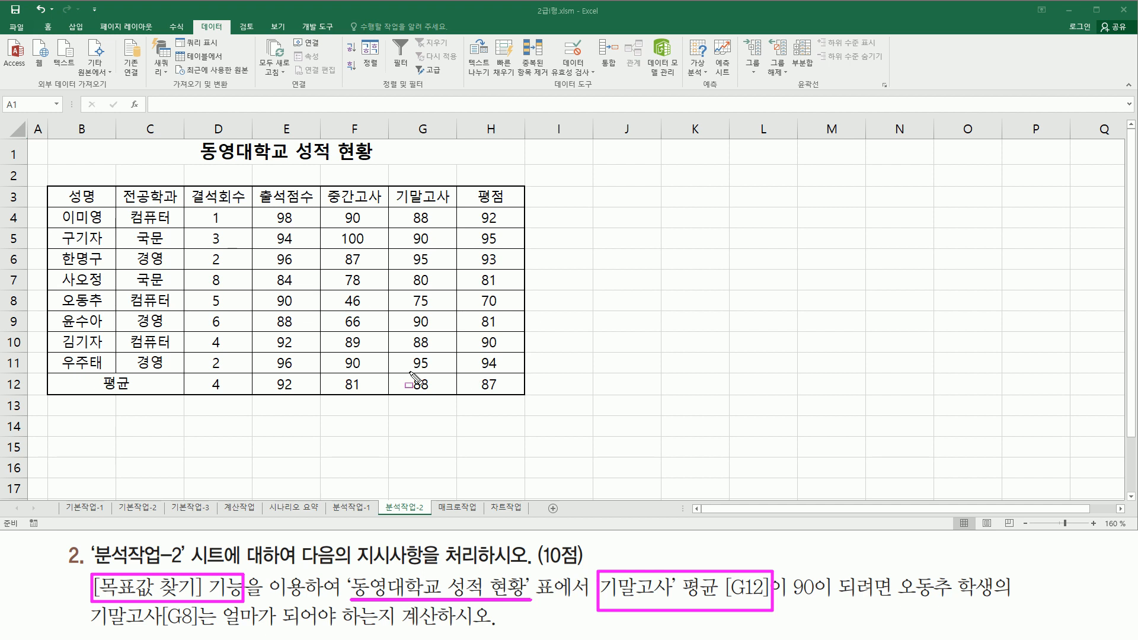
pyautogui.moveTo(402, 372); pyautogui.dragTo(444, 396)
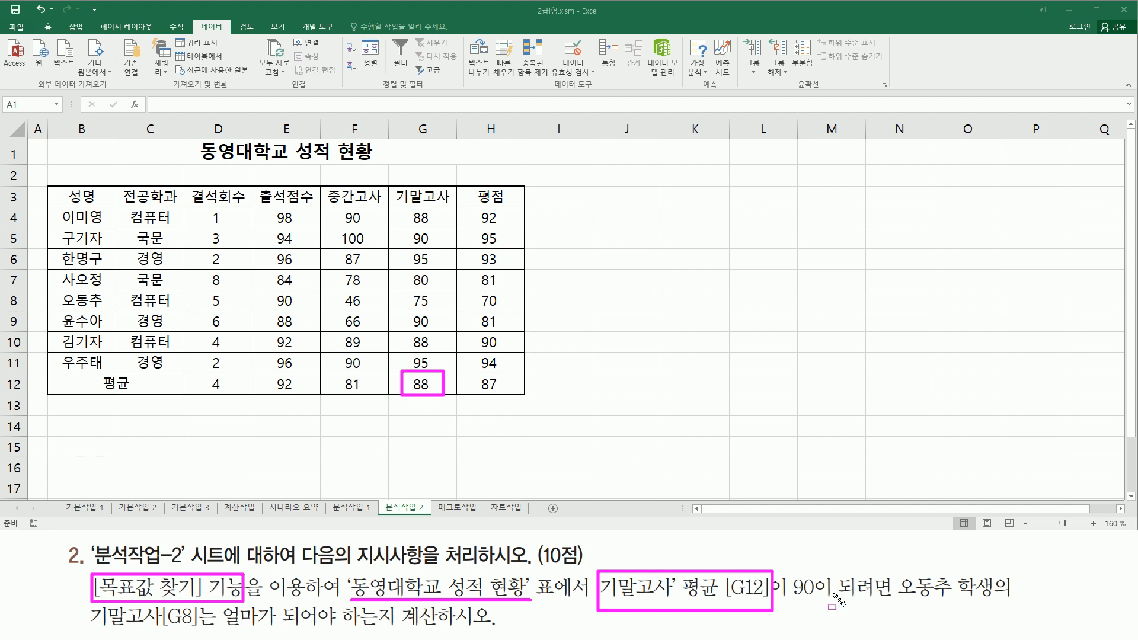
pyautogui.moveTo(784, 602); pyautogui.dragTo(1008, 609)
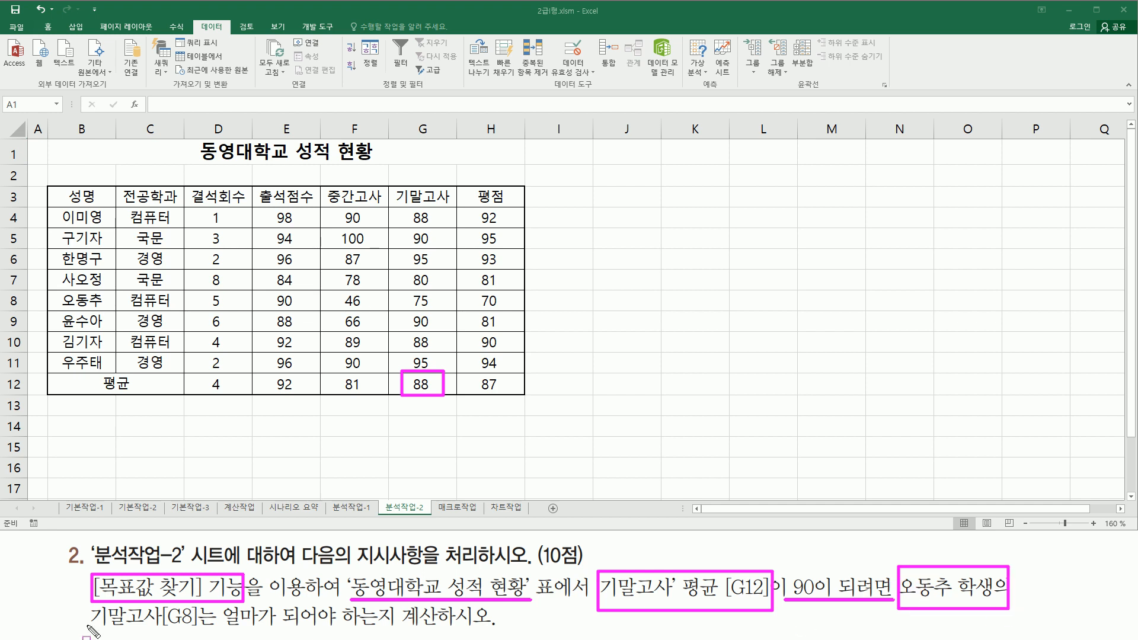
pyautogui.moveTo(85, 631); pyautogui.dragTo(196, 631)
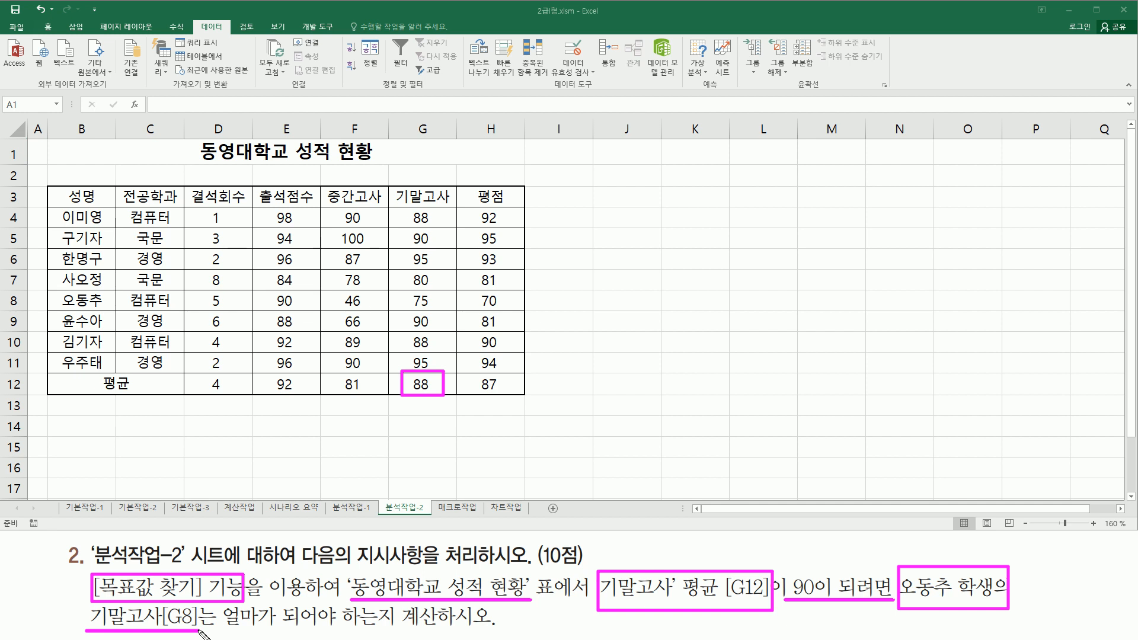
pyautogui.moveTo(403, 289)
pyautogui.mouseDown()
pyautogui.moveTo(404, 304)
pyautogui.moveTo(403, 290)
pyautogui.mouseUp()
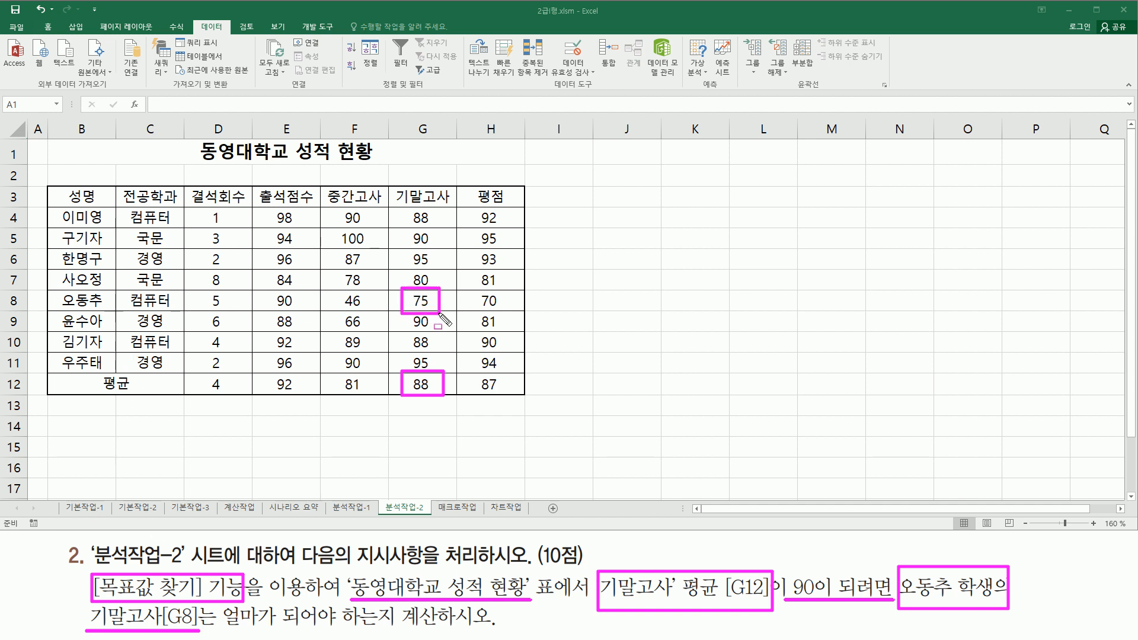
pyautogui.moveTo(220, 632); pyautogui.dragTo(471, 632)
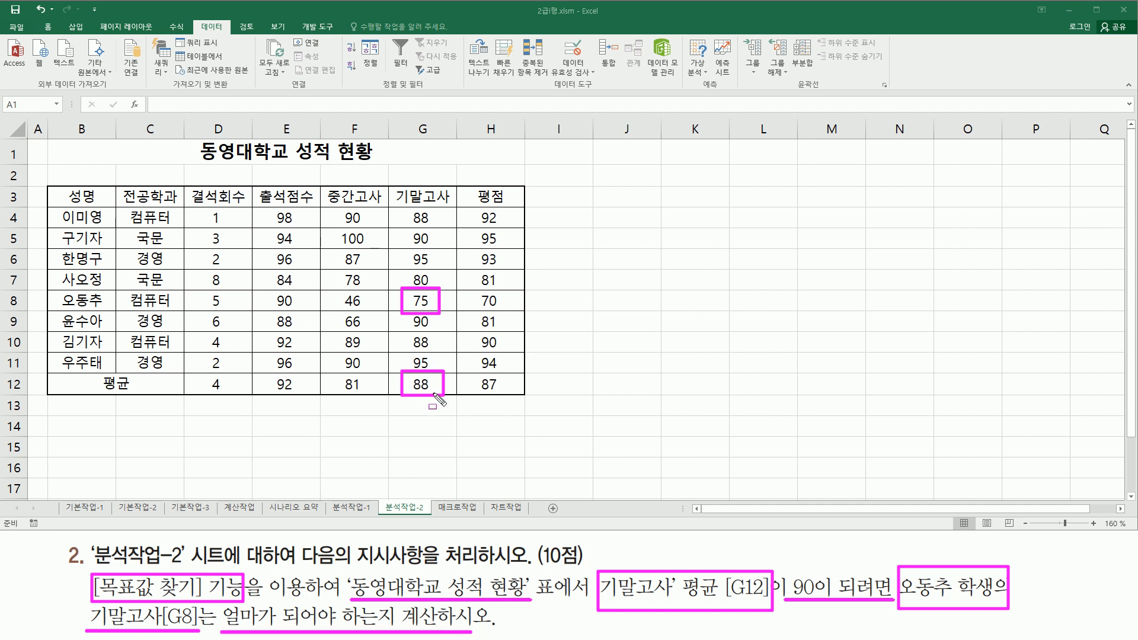
pyautogui.press('Escape')
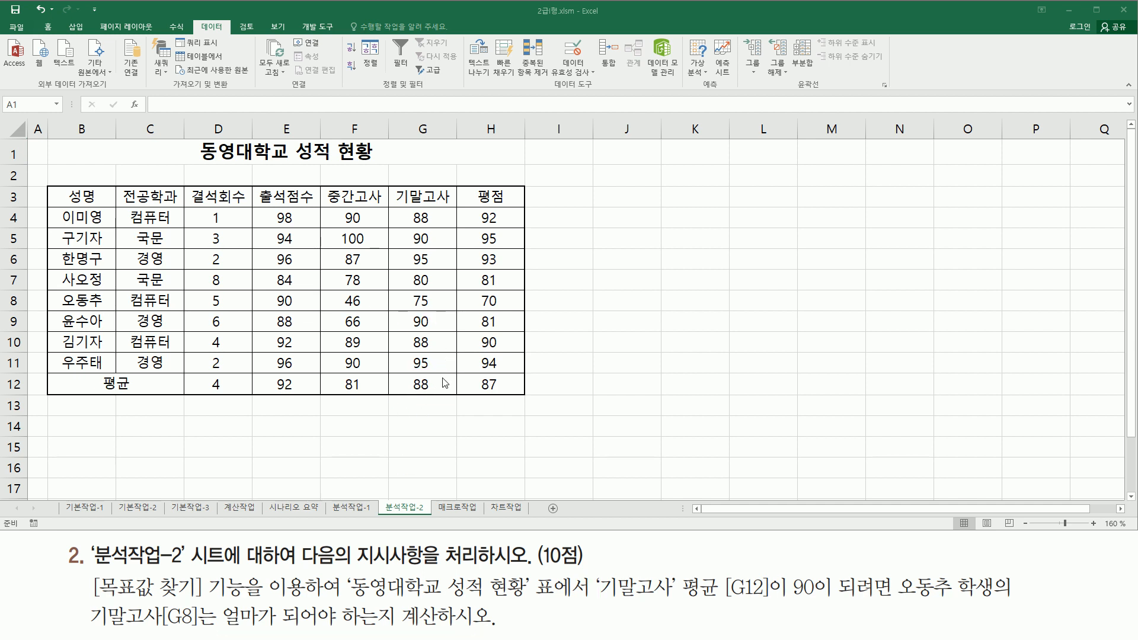
pyautogui.moveTo(407, 374); pyautogui.dragTo(435, 395)
pyautogui.moveTo(784, 599); pyautogui.dragTo(834, 599)
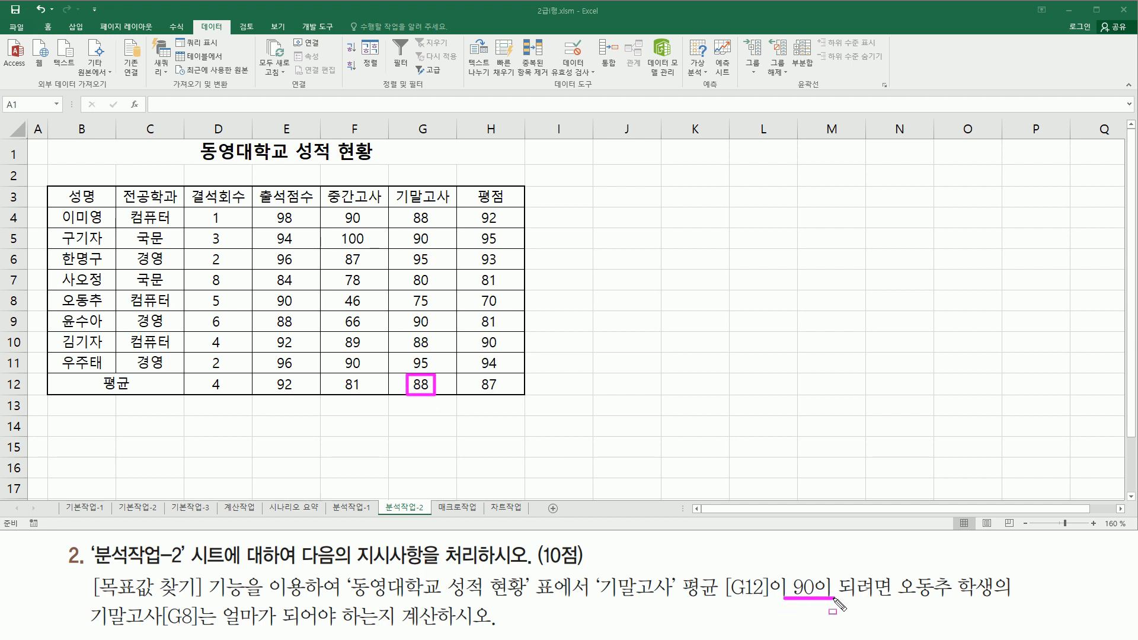
pyautogui.moveTo(406, 290); pyautogui.dragTo(441, 310)
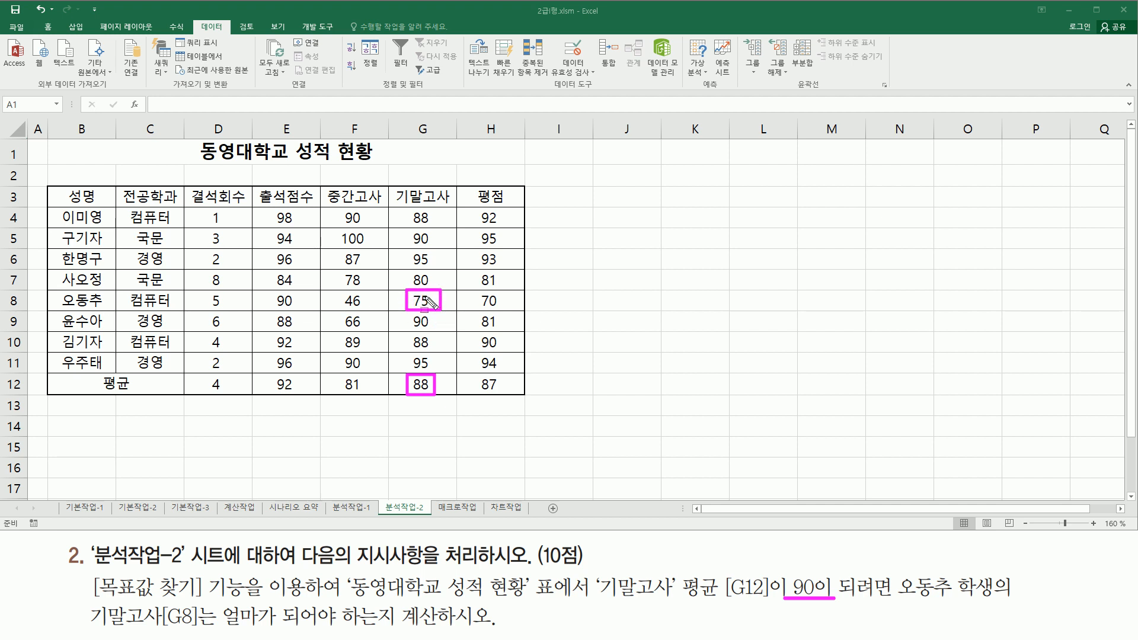
pyautogui.press('Escape')
# - Start Goal Seek and set the formula cell to G12, the 기말고사 average
pyautogui.hotkey('ctrl', 'alt', 'd')
pyautogui.moveTo(196, 17)
pyautogui.mouseDown()
pyautogui.moveTo(209, 36)
pyautogui.moveTo(230, 36)
pyautogui.mouseUp()
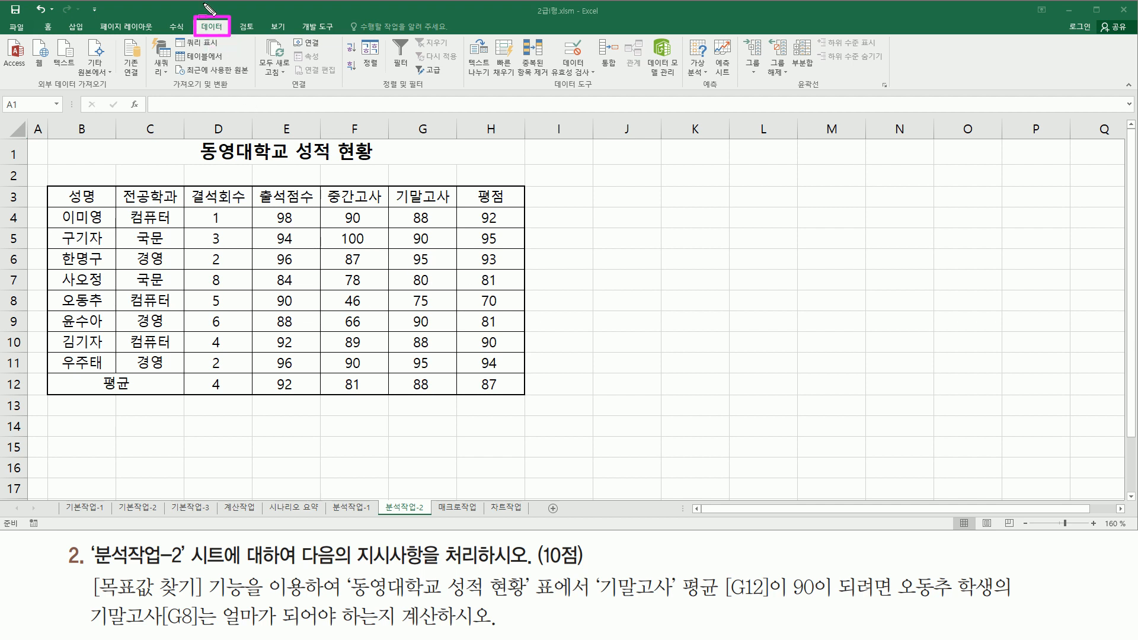
pyautogui.moveTo(699, 91); pyautogui.dragTo(723, 90)
pyautogui.moveTo(686, 41); pyautogui.dragTo(715, 84)
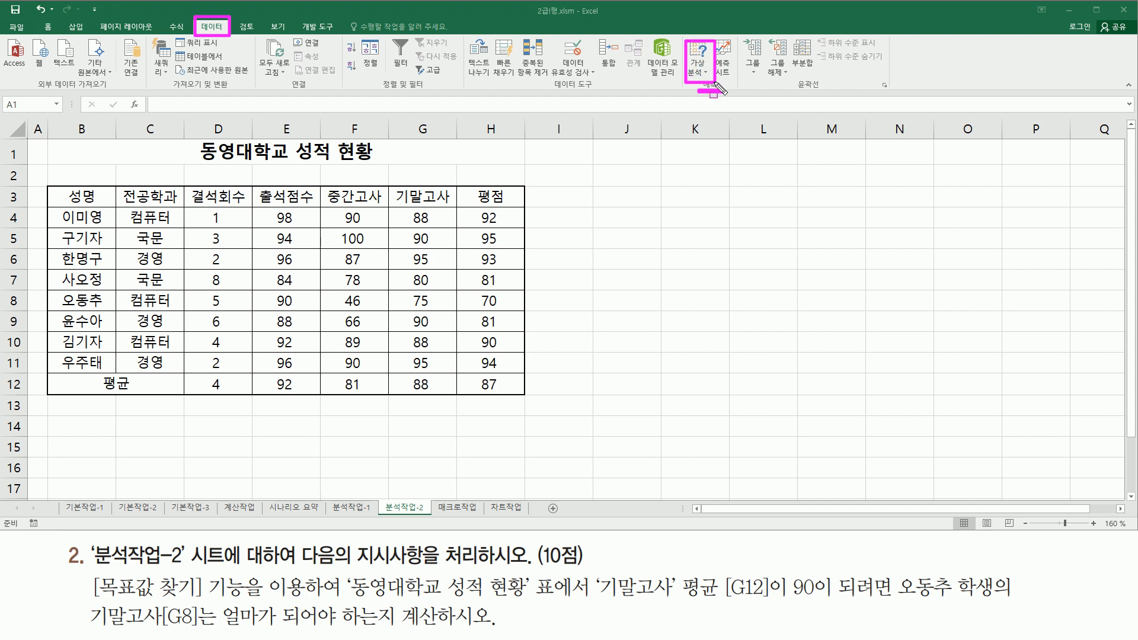
pyautogui.press('Escape')
pyautogui.click(699, 66)
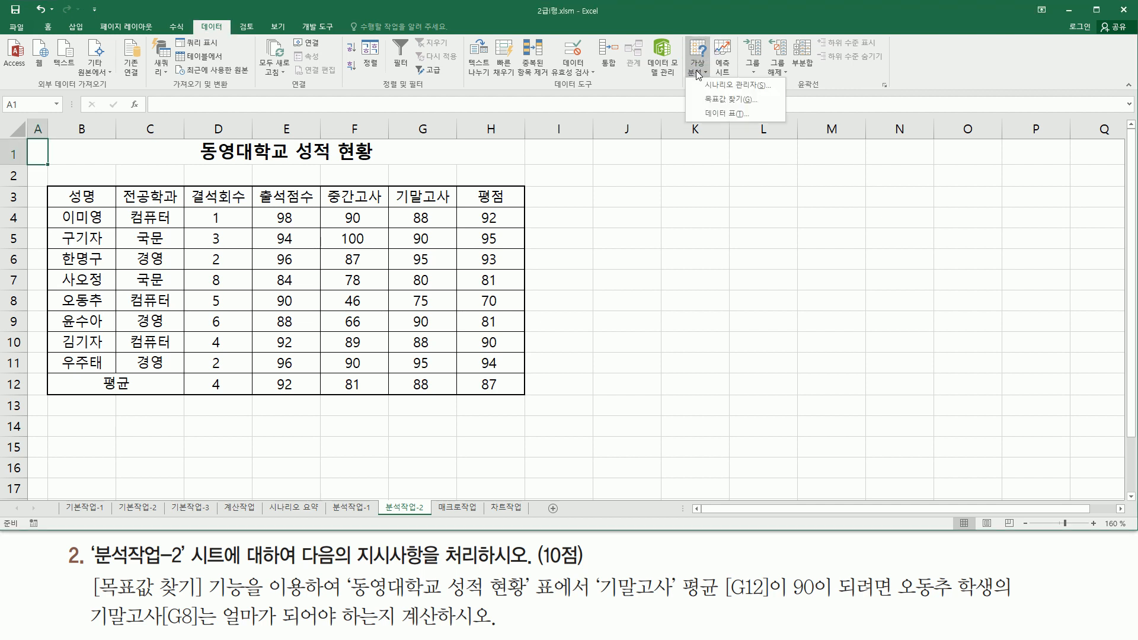
pyautogui.click(728, 100)
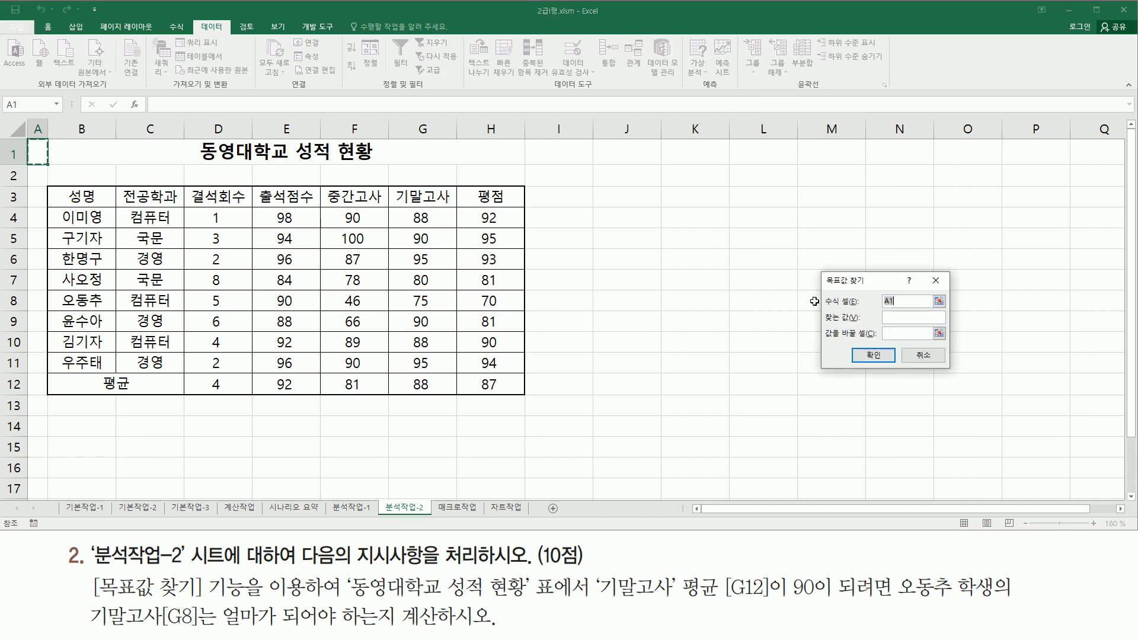
pyautogui.moveTo(847, 289)
pyautogui.mouseDown()
pyautogui.moveTo(581, 231)
pyautogui.moveTo(610, 336)
pyautogui.moveTo(713, 348)
pyautogui.mouseUp()
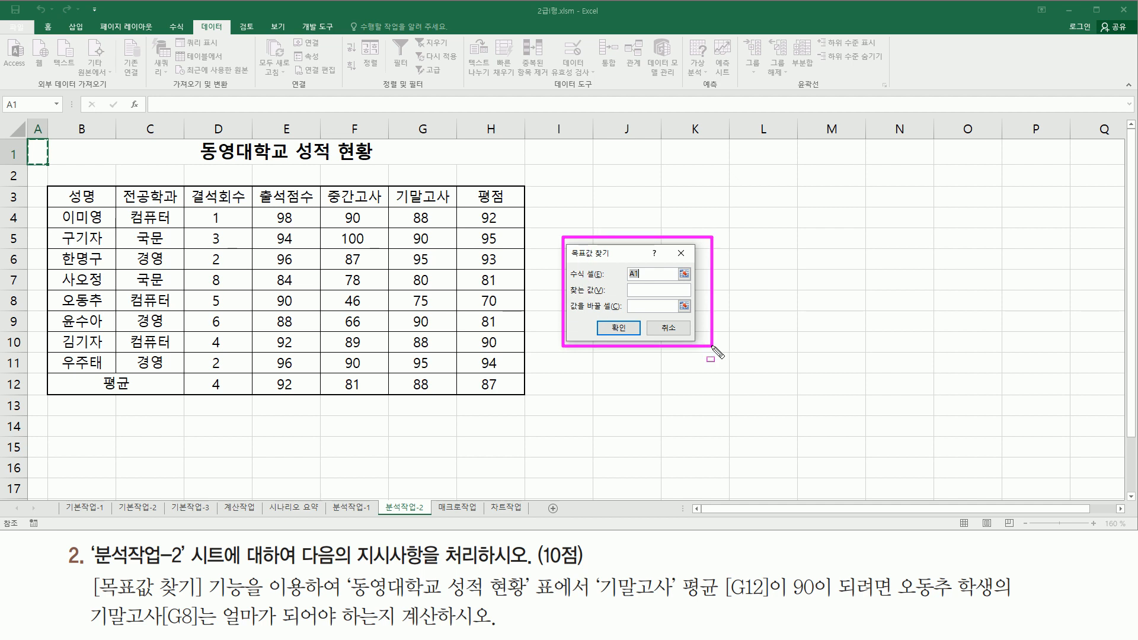
pyautogui.press('Escape')
pyautogui.click(655, 282)
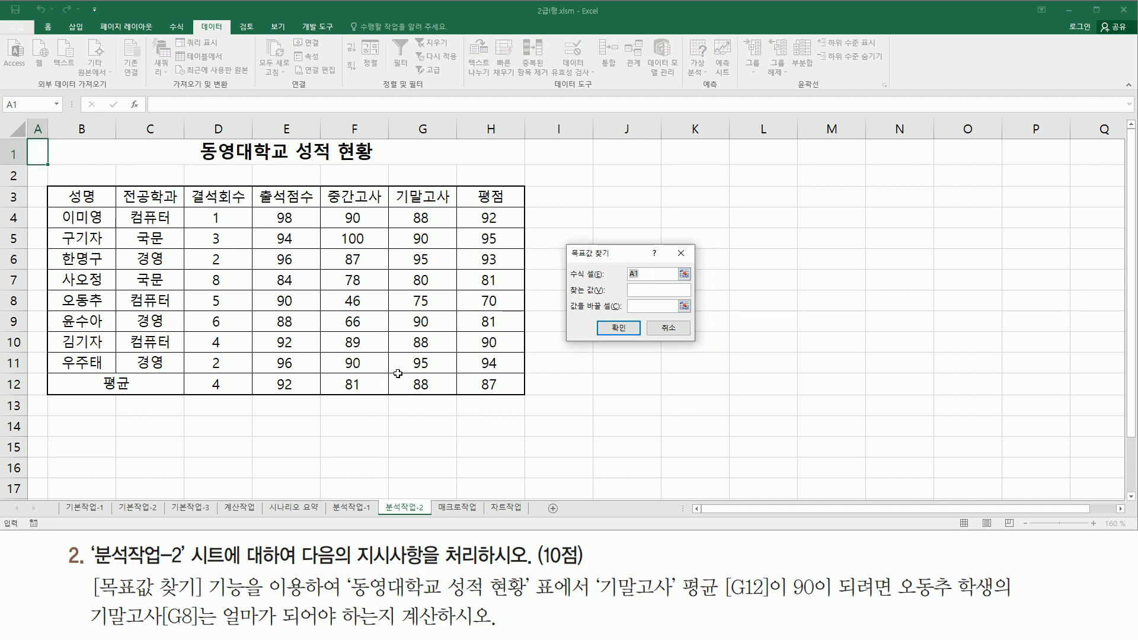
pyautogui.click(426, 384)
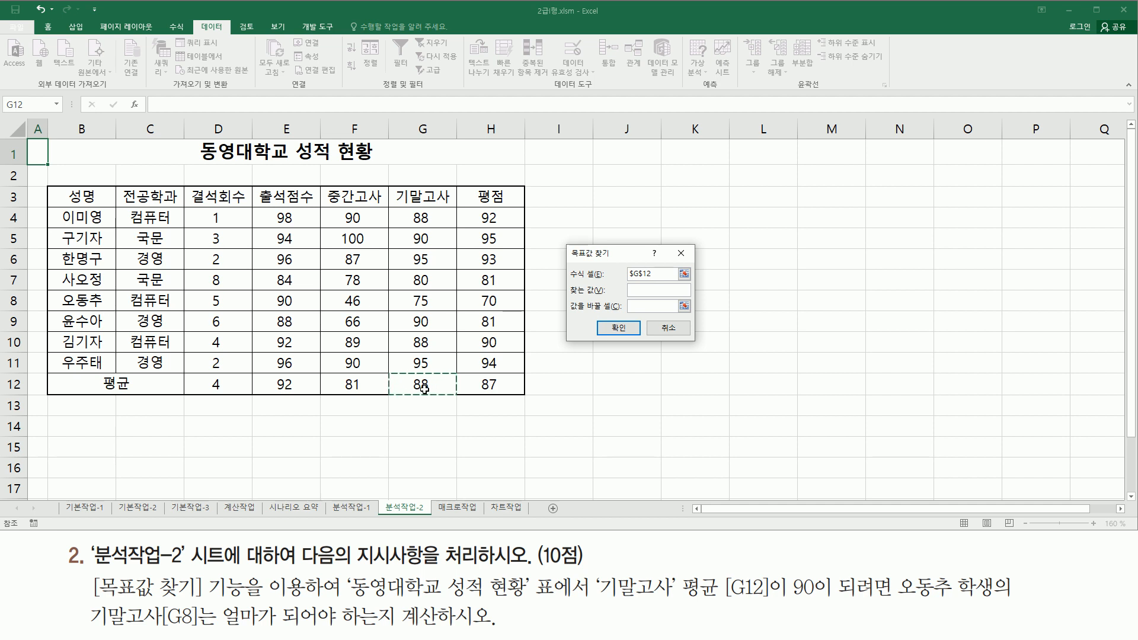
# - Set the goal value to 90 and the changing cell to G8, the student's 기말고사 score
pyautogui.click(644, 290)
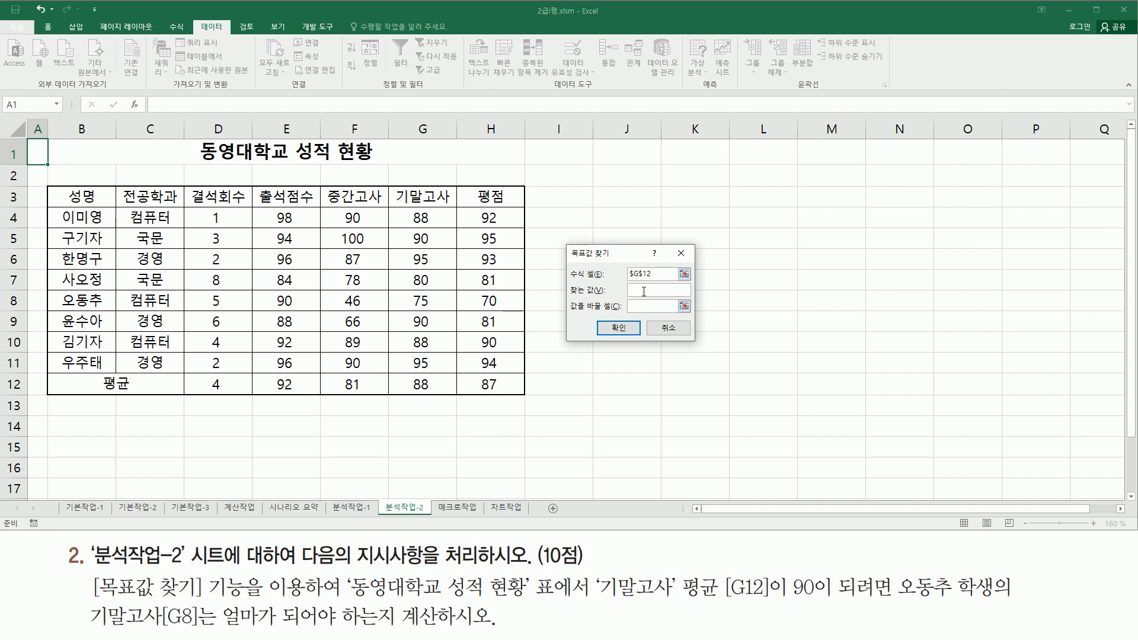
pyautogui.click(633, 304)
pyautogui.click(417, 299)
pyautogui.moveTo(399, 289); pyautogui.dragTo(443, 311)
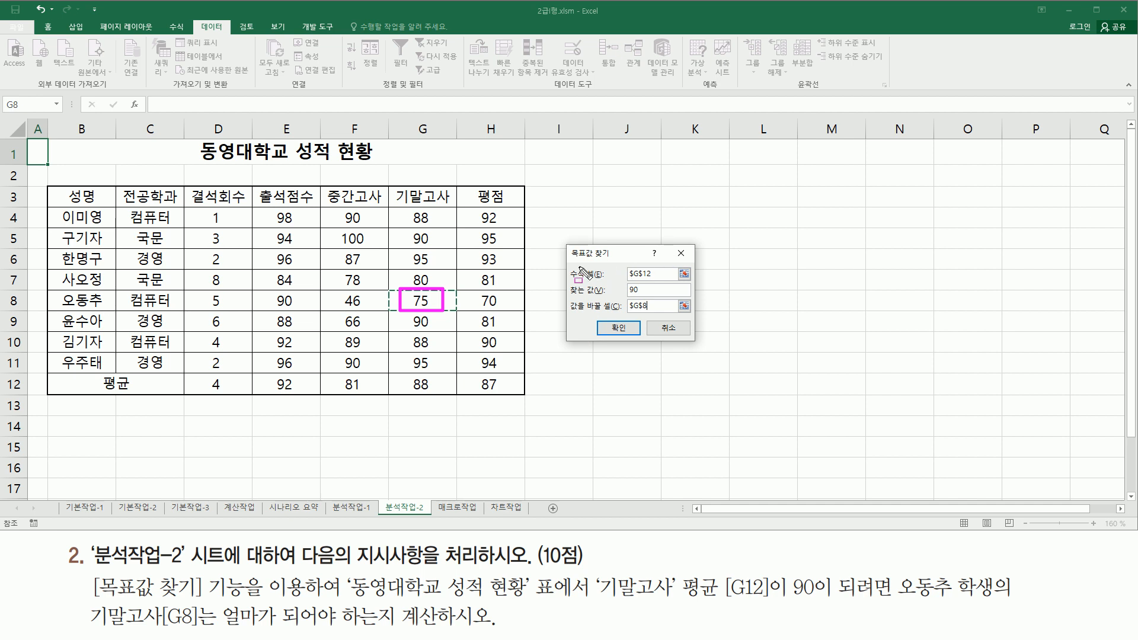
pyautogui.moveTo(565, 264)
pyautogui.mouseDown()
pyautogui.moveTo(623, 323)
pyautogui.moveTo(693, 317)
pyautogui.mouseUp()
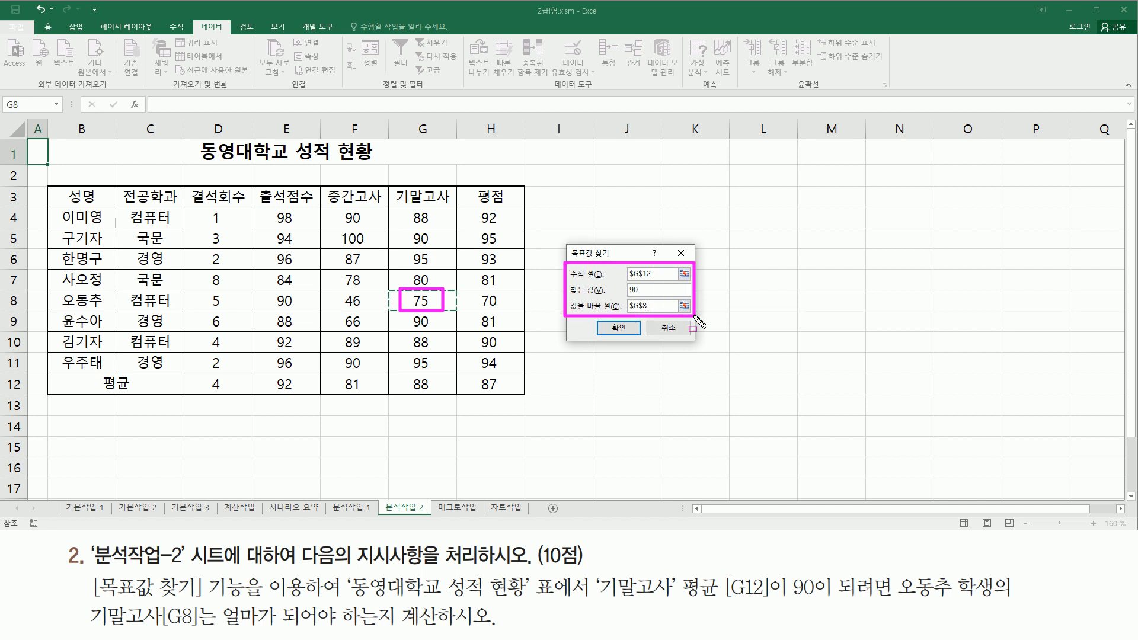
# - Recheck the formula cell, goal value and changing cell against the table, and run Goal Seek
pyautogui.press('Escape')
pyautogui.click(648, 274)
pyautogui.hotkey('ctrl', '2')
pyautogui.moveTo(405, 375)
pyautogui.mouseDown()
pyautogui.moveTo(442, 379)
pyautogui.moveTo(443, 396)
pyautogui.mouseUp()
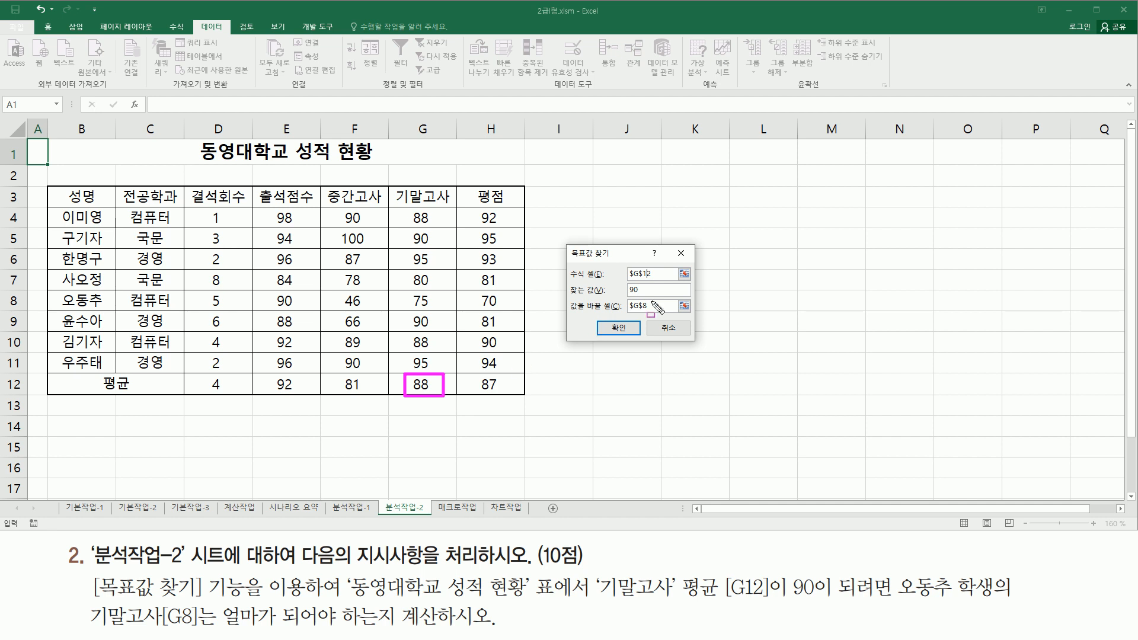
pyautogui.moveTo(624, 297); pyautogui.dragTo(644, 297)
pyautogui.moveTo(623, 314); pyautogui.dragTo(655, 314)
pyautogui.moveTo(397, 290); pyautogui.dragTo(450, 311)
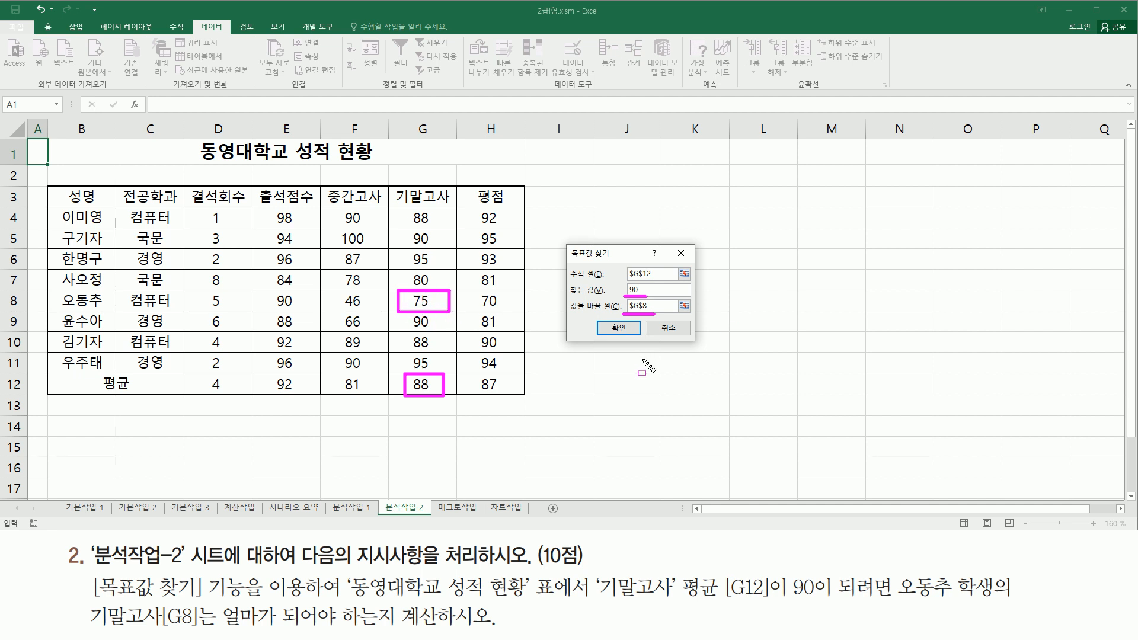
pyautogui.moveTo(604, 321); pyautogui.dragTo(636, 342)
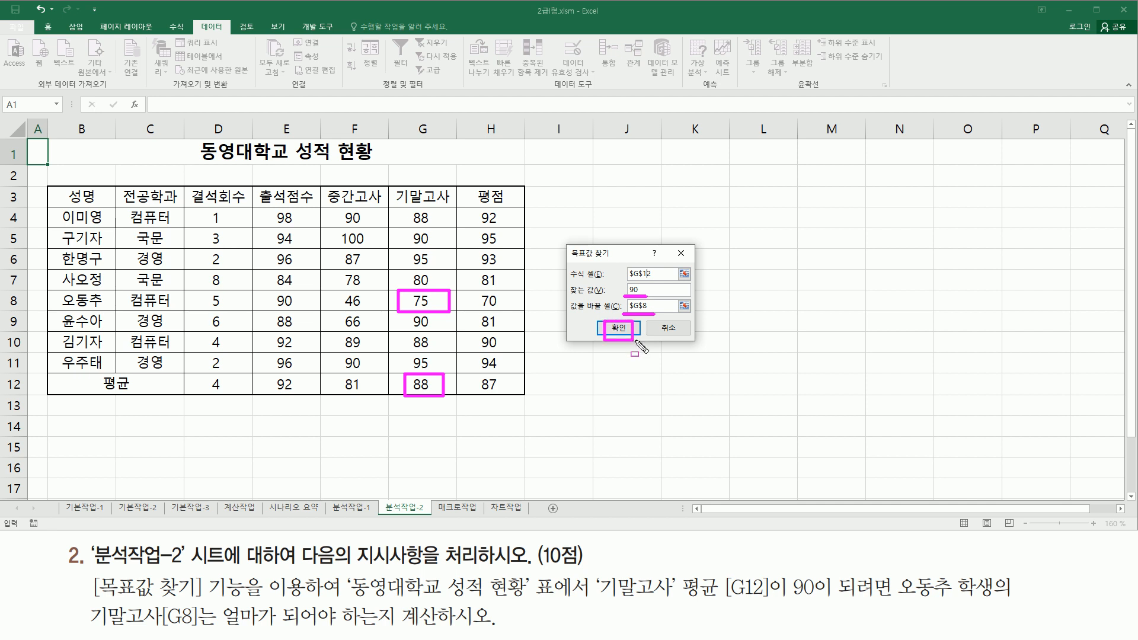
pyautogui.press('Escape')
pyautogui.click(624, 335)
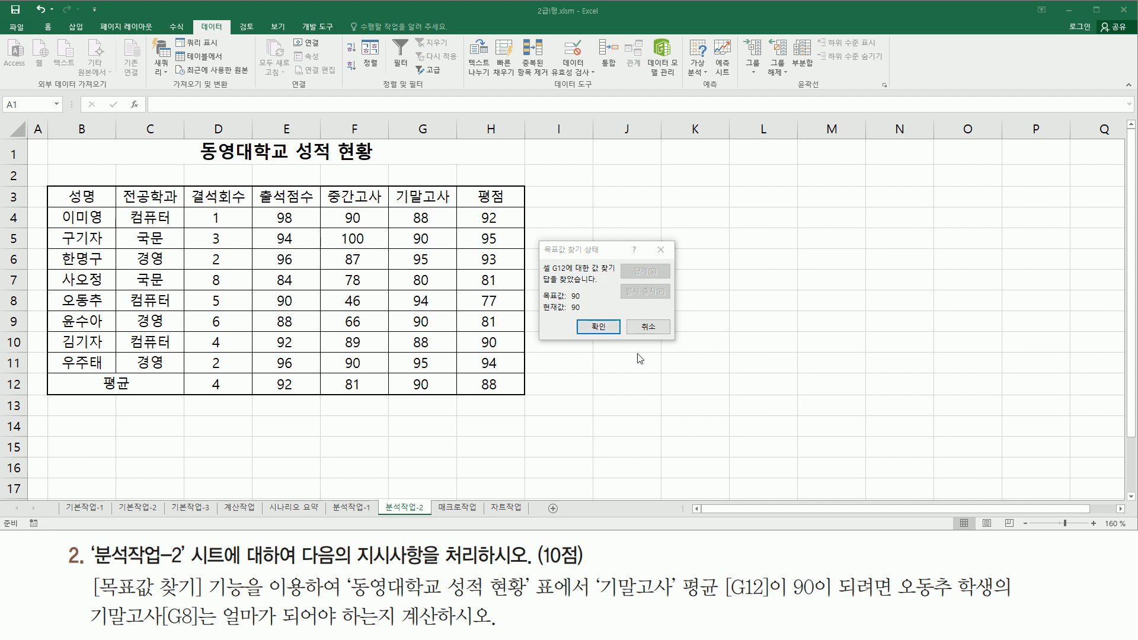
# - Review the Goal Seek status message with its target and current values, and accept the solution
pyautogui.hotkey('ctrl', 'shift', 'd')
pyautogui.moveTo(541, 261)
pyautogui.mouseDown()
pyautogui.moveTo(599, 291)
pyautogui.moveTo(624, 288)
pyautogui.mouseUp()
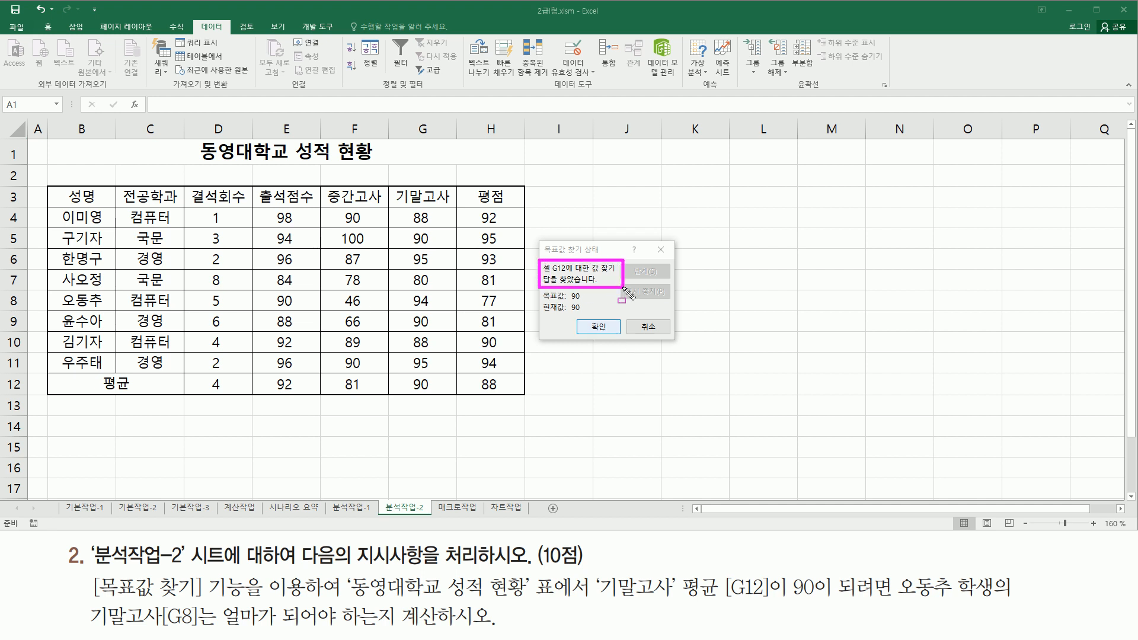
pyautogui.moveTo(541, 290); pyautogui.dragTo(586, 315)
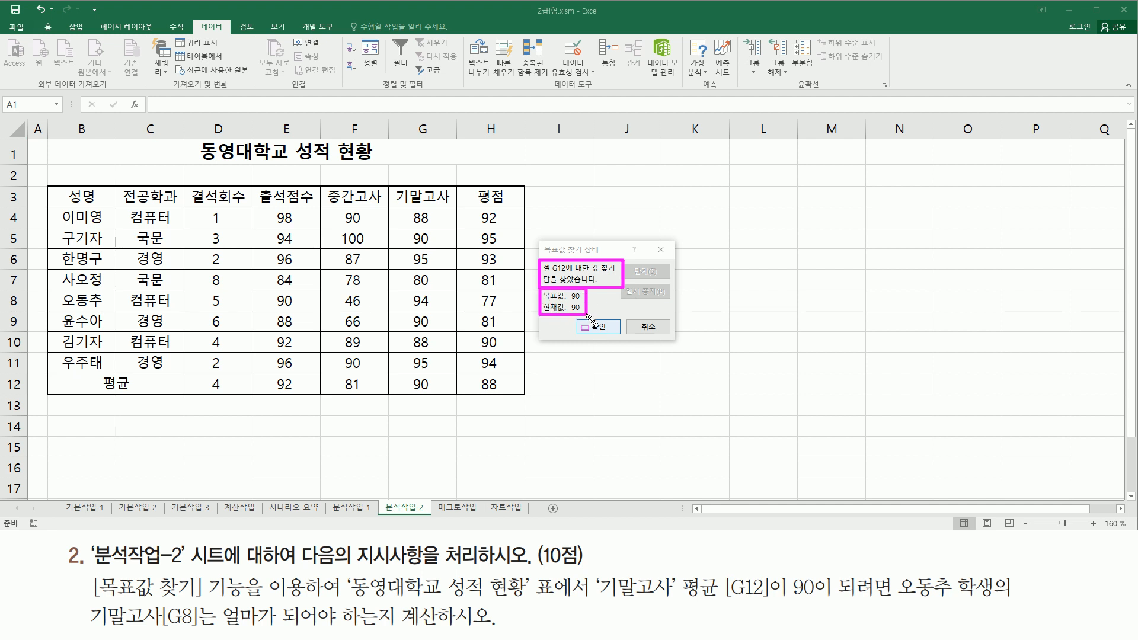
pyautogui.moveTo(592, 315); pyautogui.dragTo(617, 345)
pyautogui.press('Escape')
pyautogui.click(607, 328)
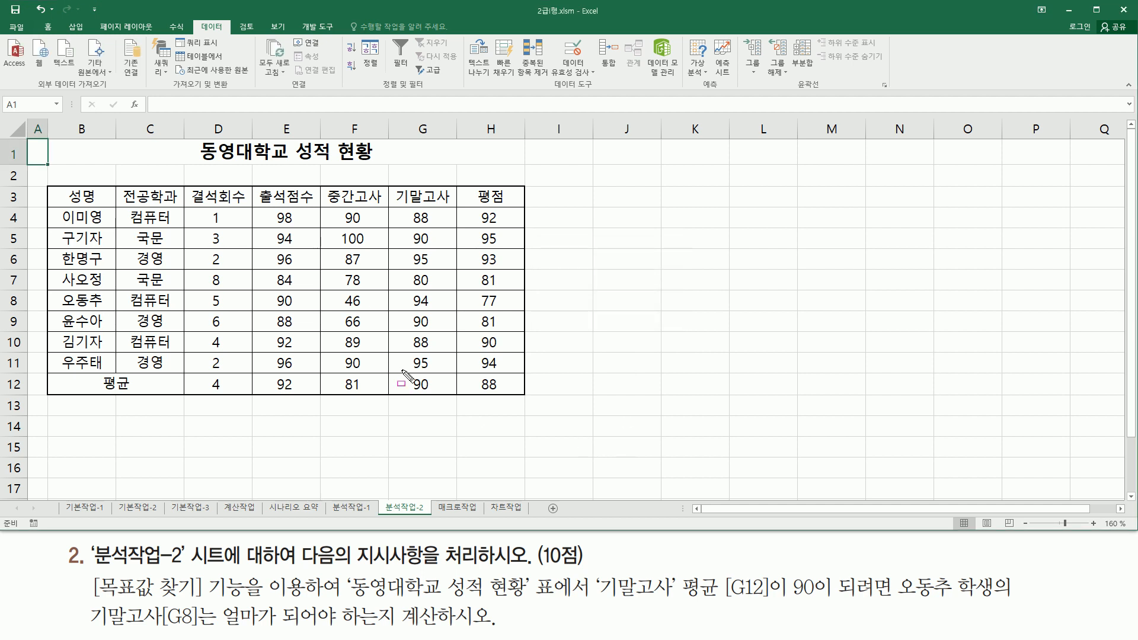
# - Check the 기말고사 average in G12 and the solved score in G8 against the assignment
pyautogui.moveTo(397, 370); pyautogui.dragTo(451, 396)
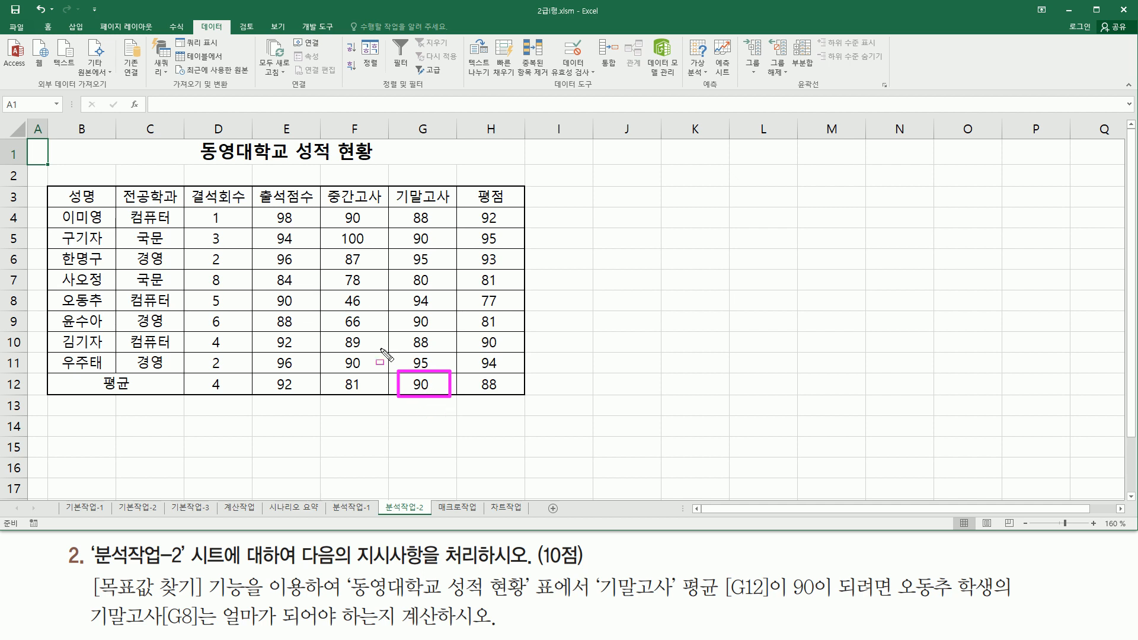
pyautogui.moveTo(404, 293); pyautogui.dragTo(440, 309)
pyautogui.press('Escape')
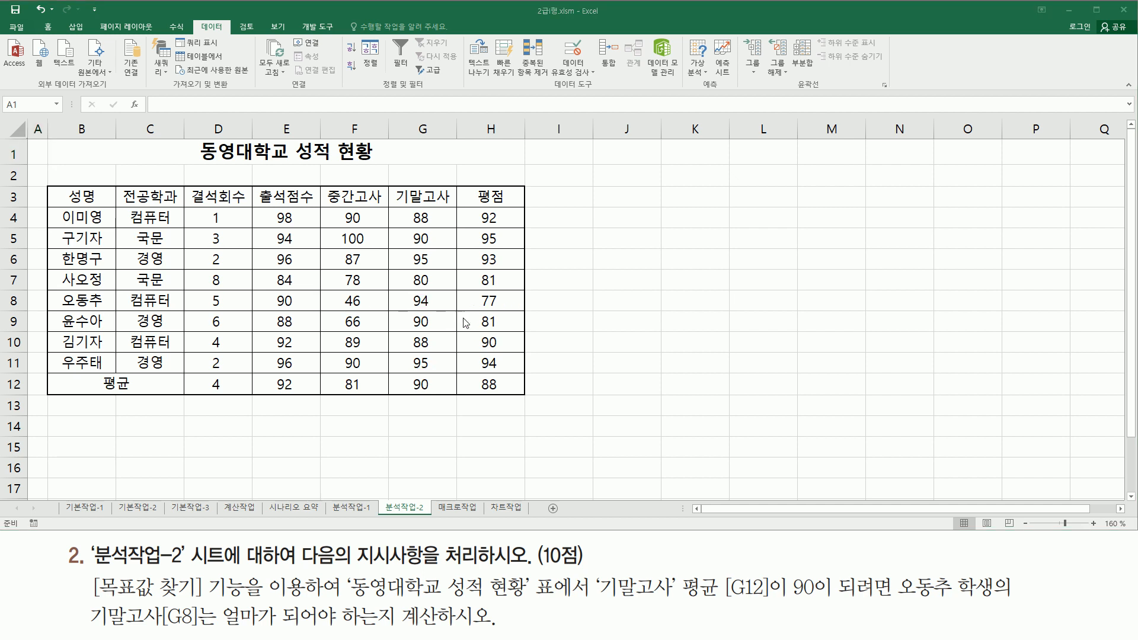
pyautogui.click(654, 308)
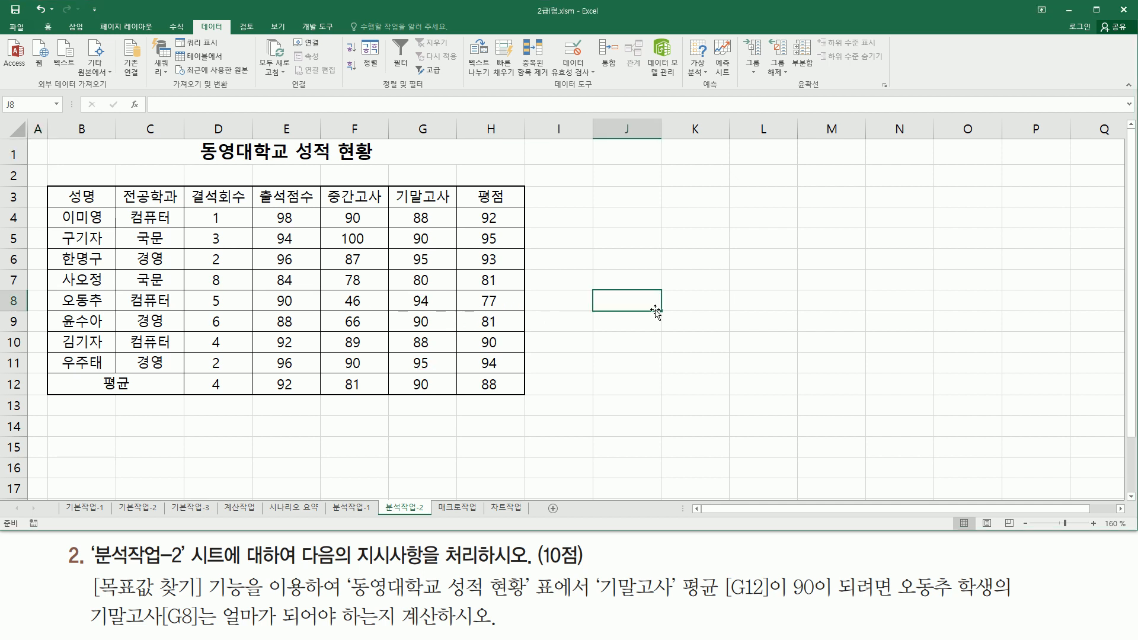